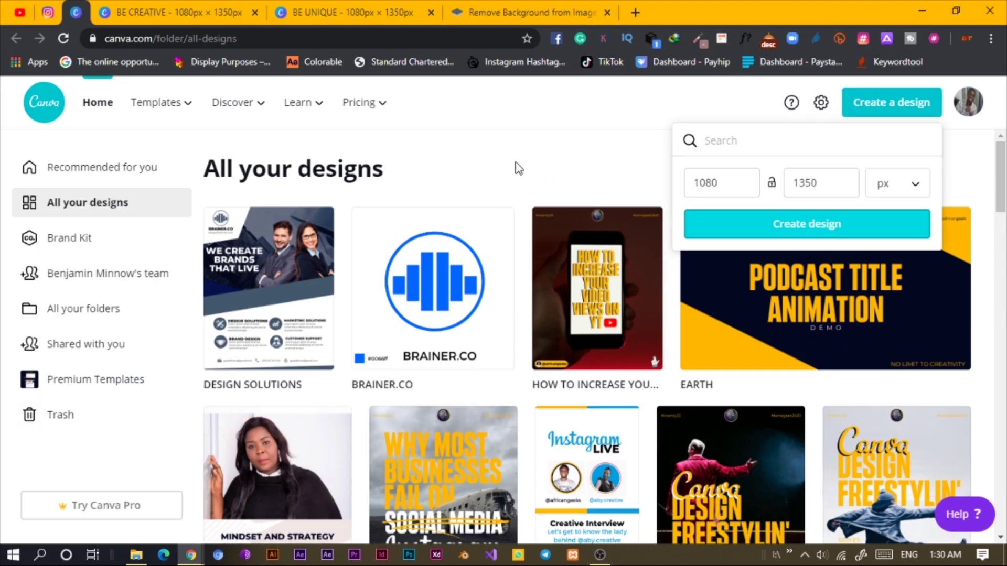
Create a blank custom-size design of 1080 × 1350 px and bring it up for editing
left_click(515, 162)
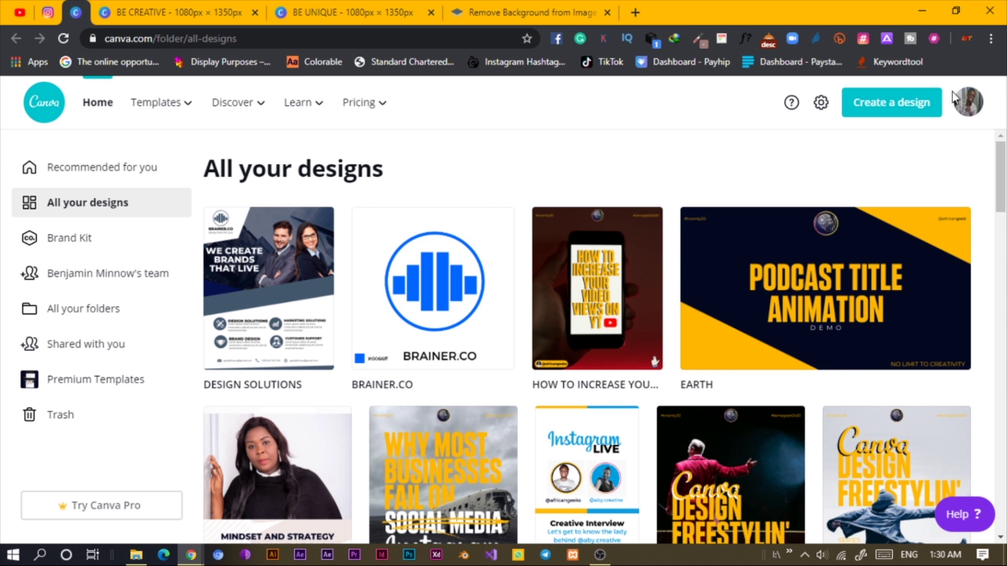
left_click(891, 102)
left_click(753, 173)
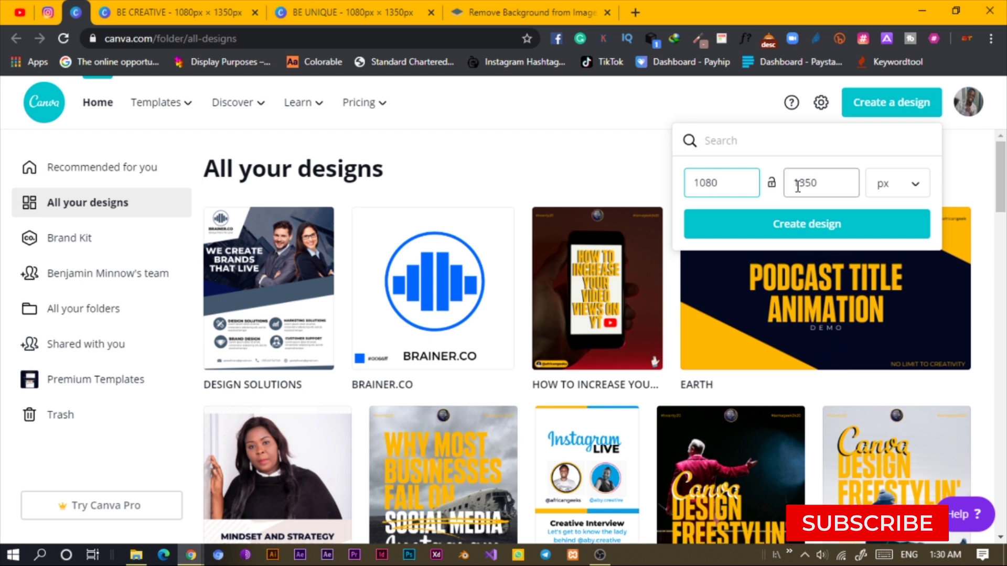
left_click(765, 224)
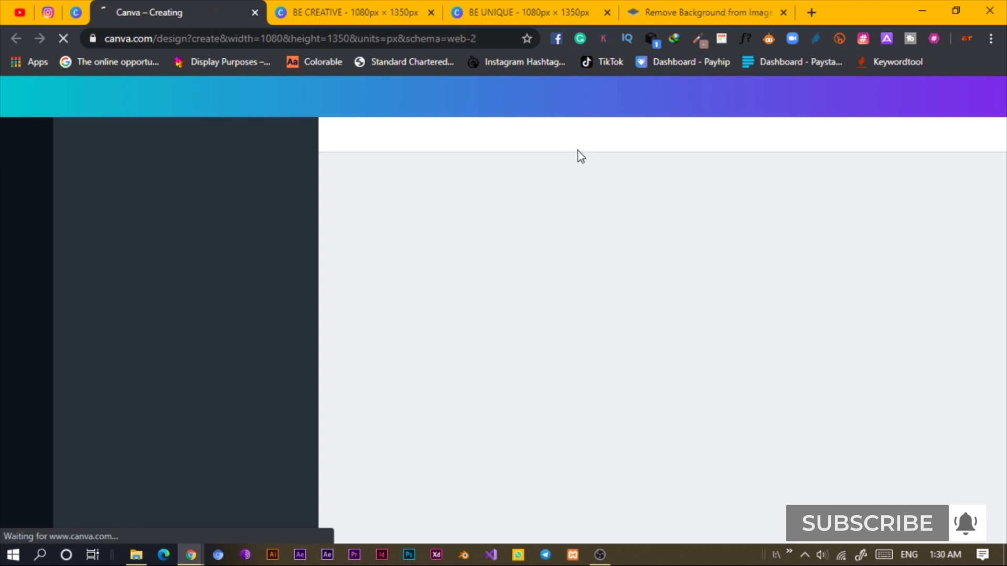
key("ctrl+Tab")
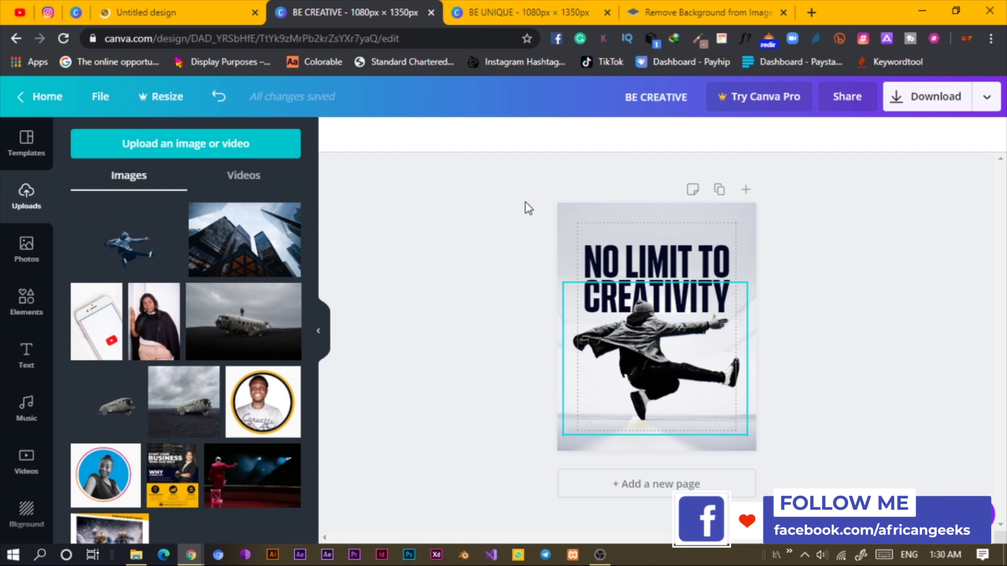
left_click(167, 7)
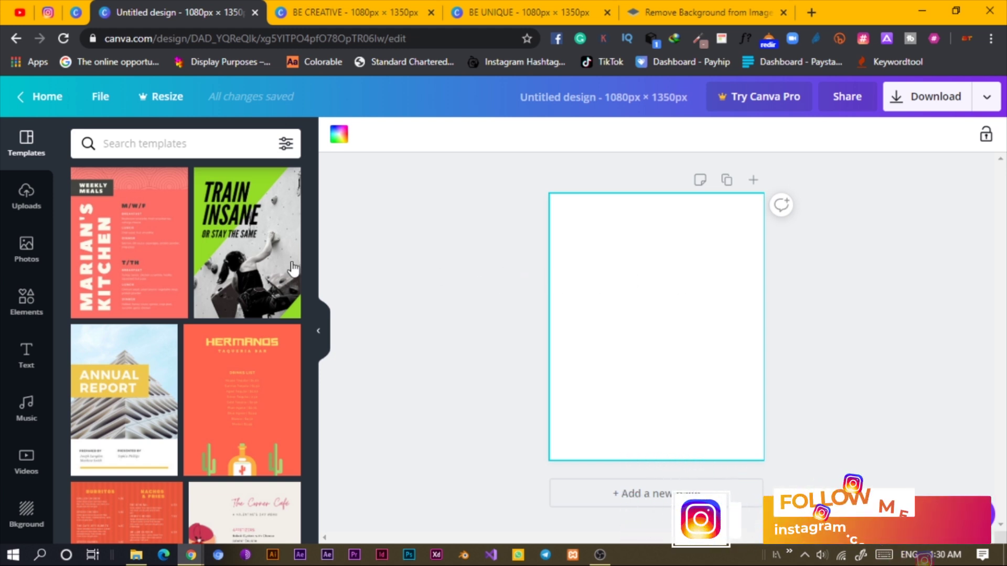
Add a yellow circle shape to the blank page
left_click(27, 298)
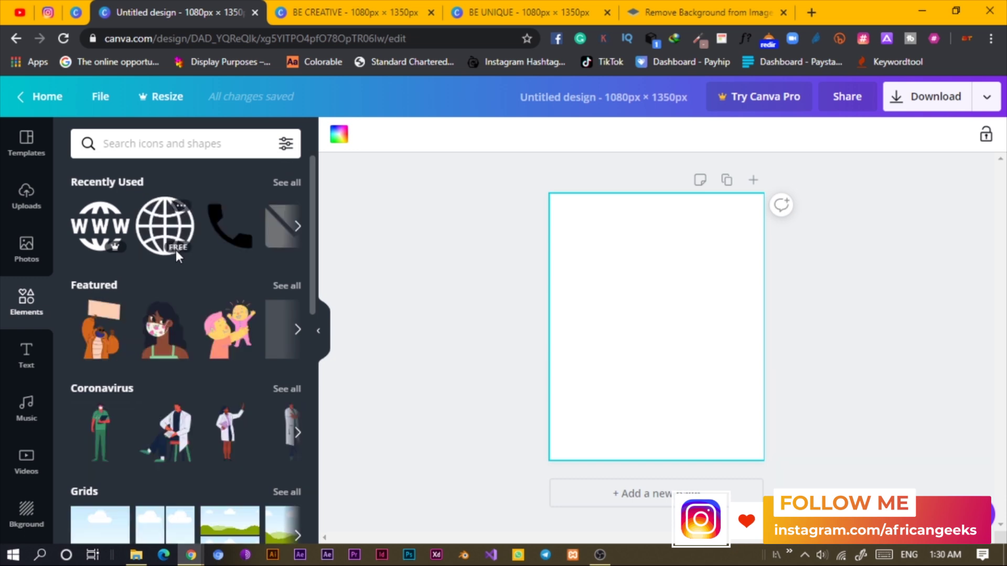
left_click(224, 141)
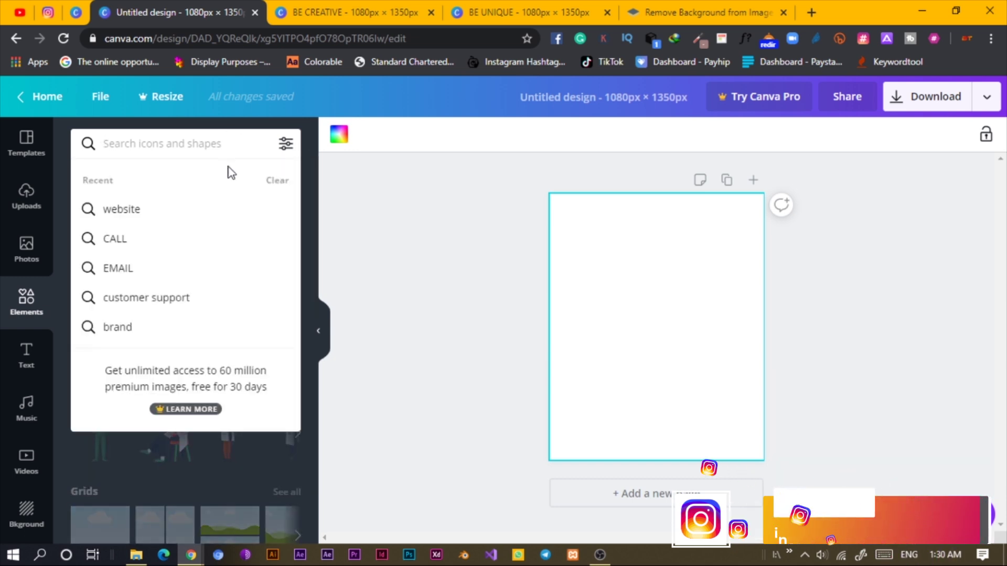
left_click(379, 227)
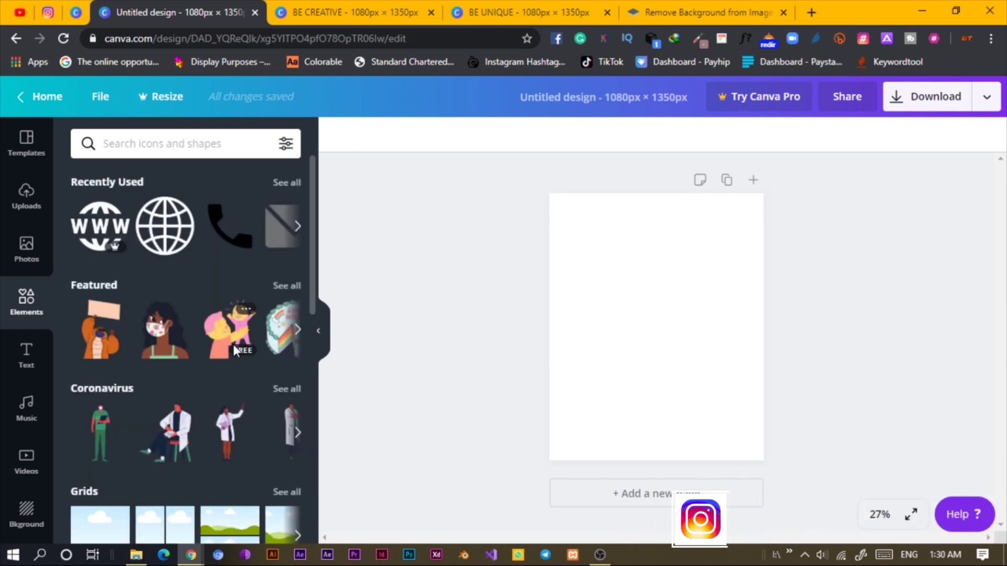
scroll(233, 344, "down", 6)
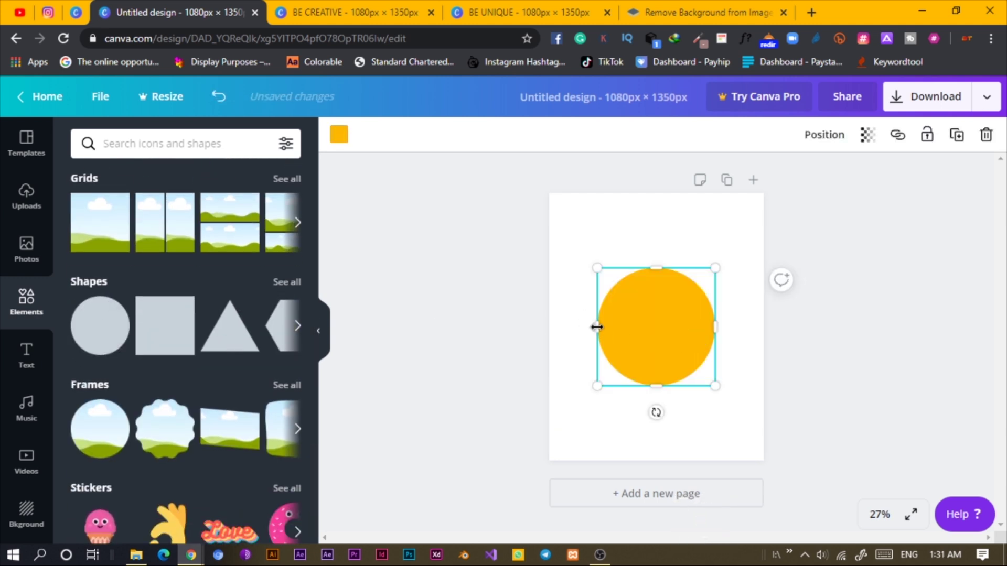
Stretch the circle into a wide ellipse and tilt it slightly counter-clockwise across the page's upper-left corner
left_click_drag(430, 342, 536, 334)
left_click_drag(649, 344, 690, 262)
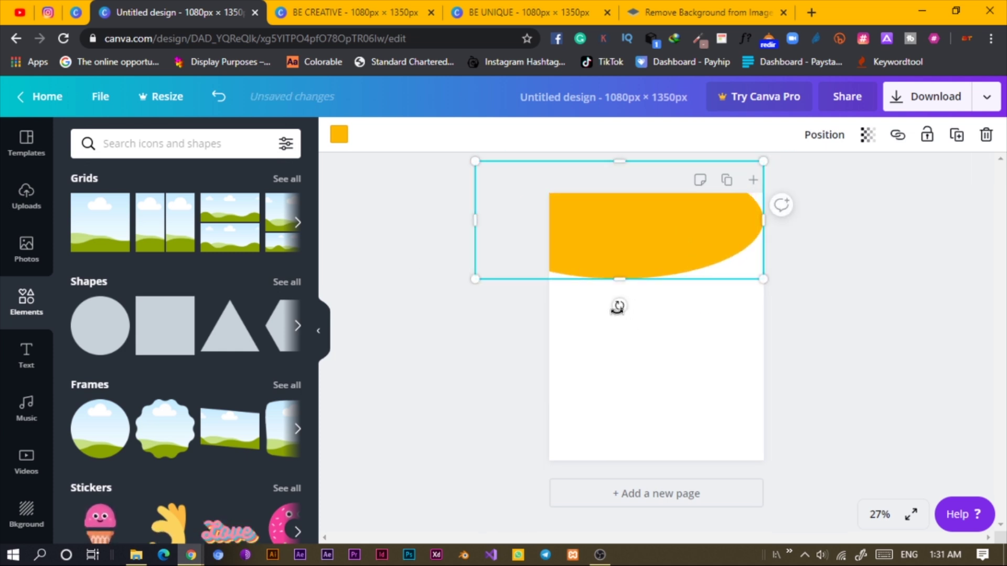
left_click_drag(620, 307, 638, 304)
mouse_move(620, 255)
left_mouse_down()
mouse_move(612, 247)
mouse_move(615, 232)
mouse_move(621, 237)
left_mouse_up()
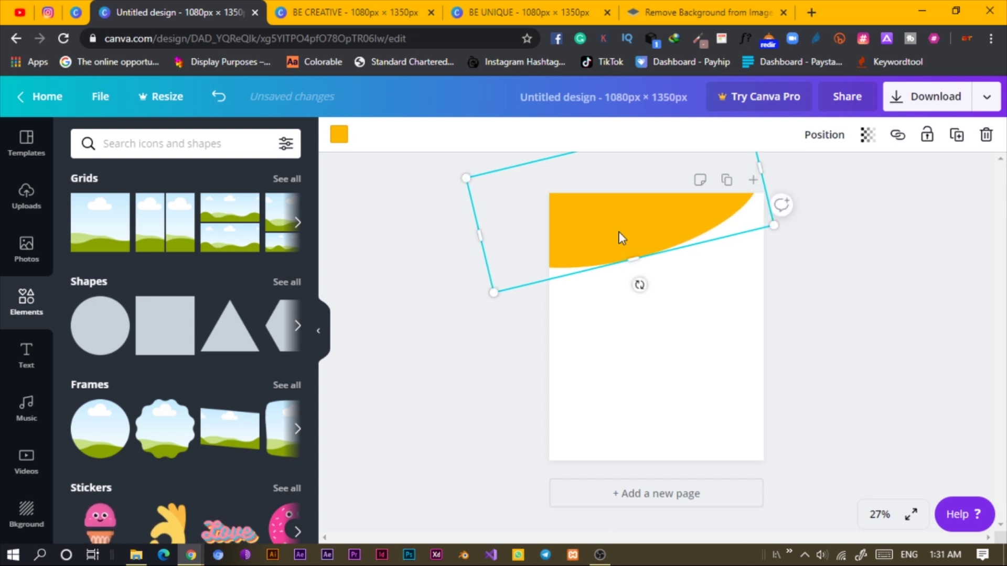
Duplicate the tilted ellipse and place the copy partly off the page at its lower-right corner
right_click(620, 234)
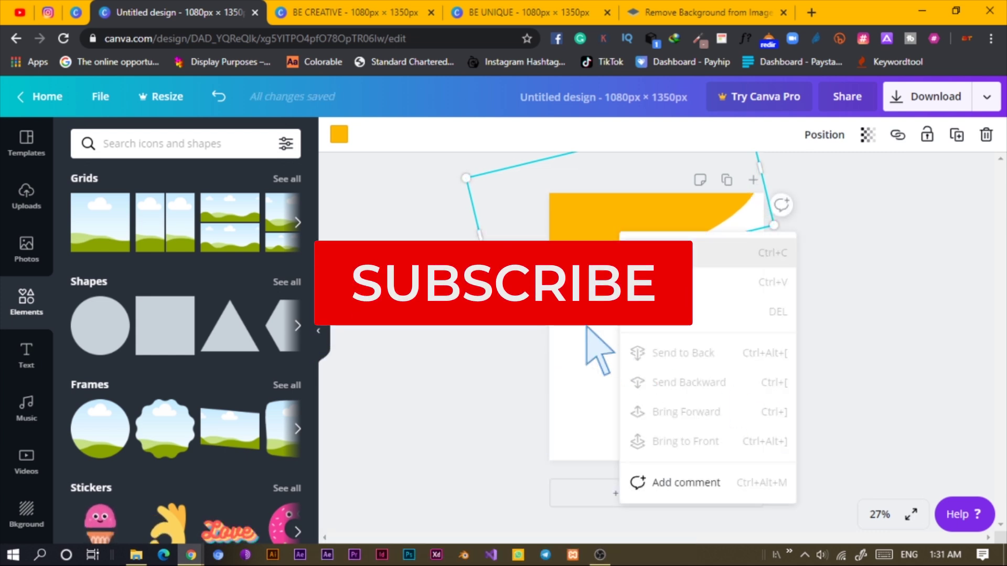
left_click(645, 335)
left_click(645, 336)
right_click(645, 323)
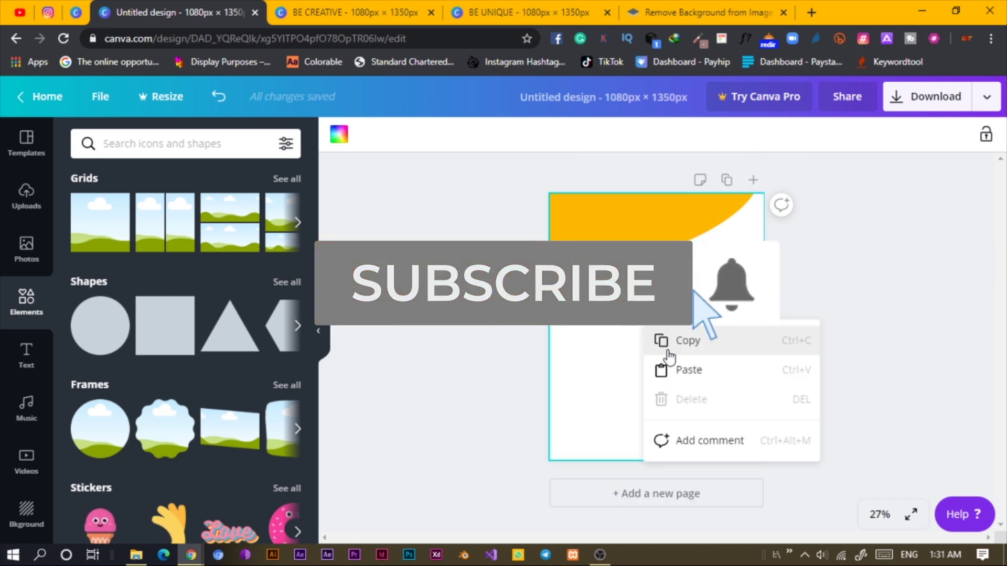
left_click(685, 371)
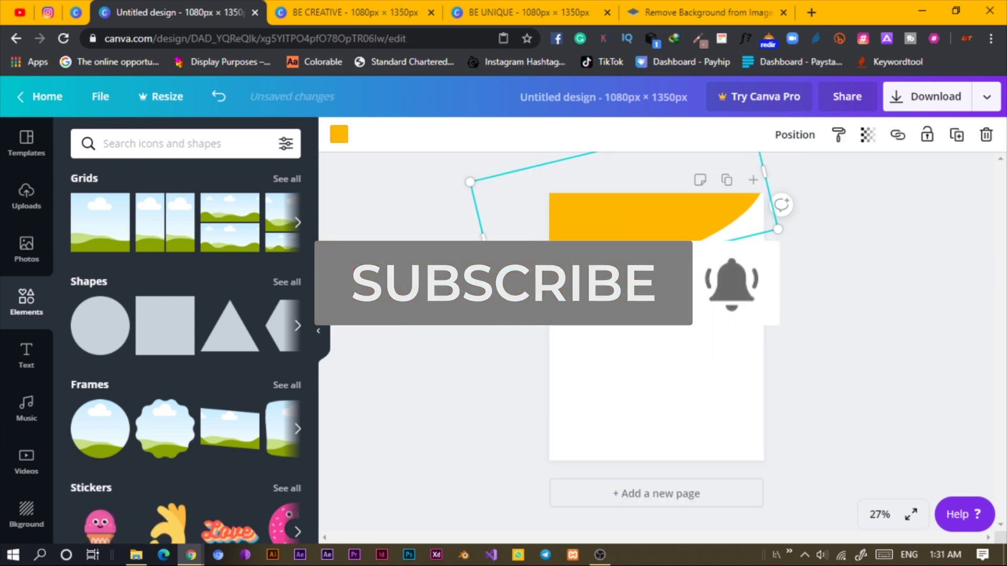
left_click_drag(614, 212, 670, 411)
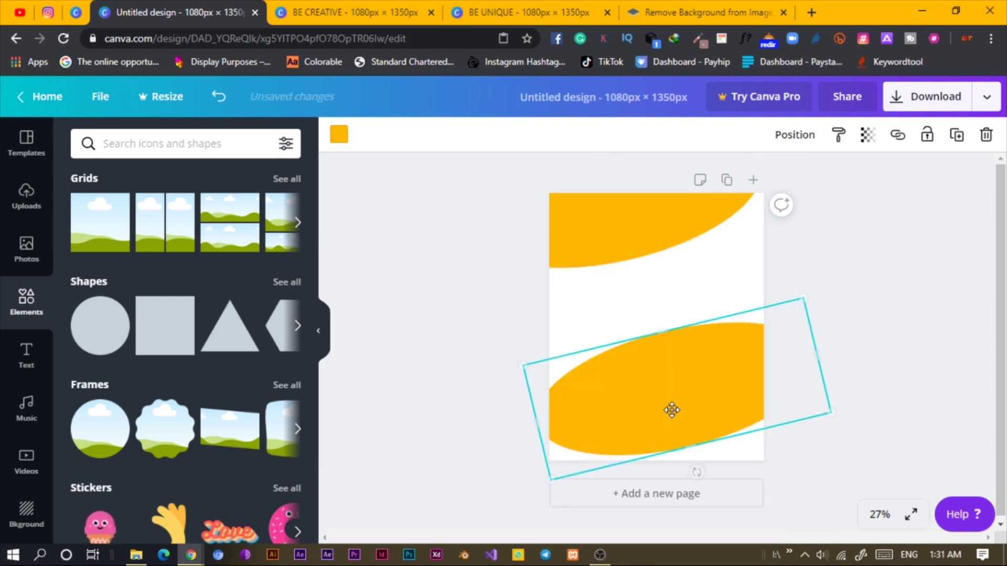
left_click(632, 286)
left_click_drag(715, 446, 719, 472)
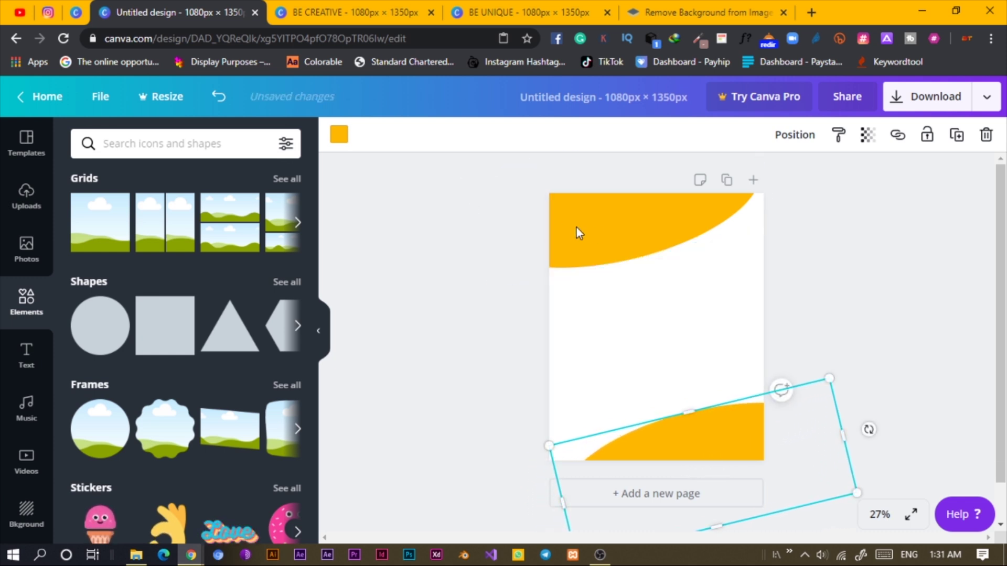
Recolour the upper and lower ellipses dark grey
left_click(560, 230)
left_click(339, 135)
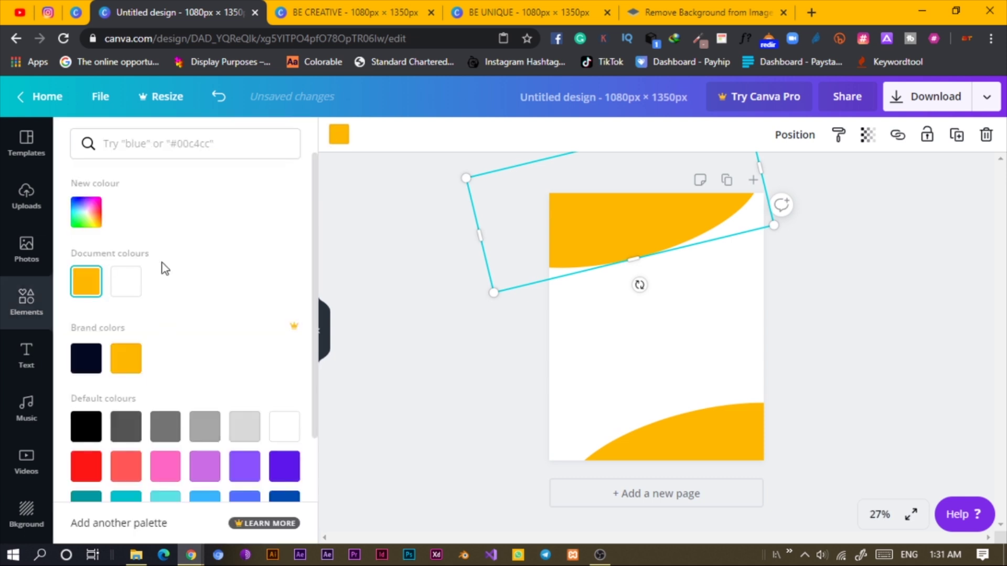
left_click(126, 435)
left_click(692, 434)
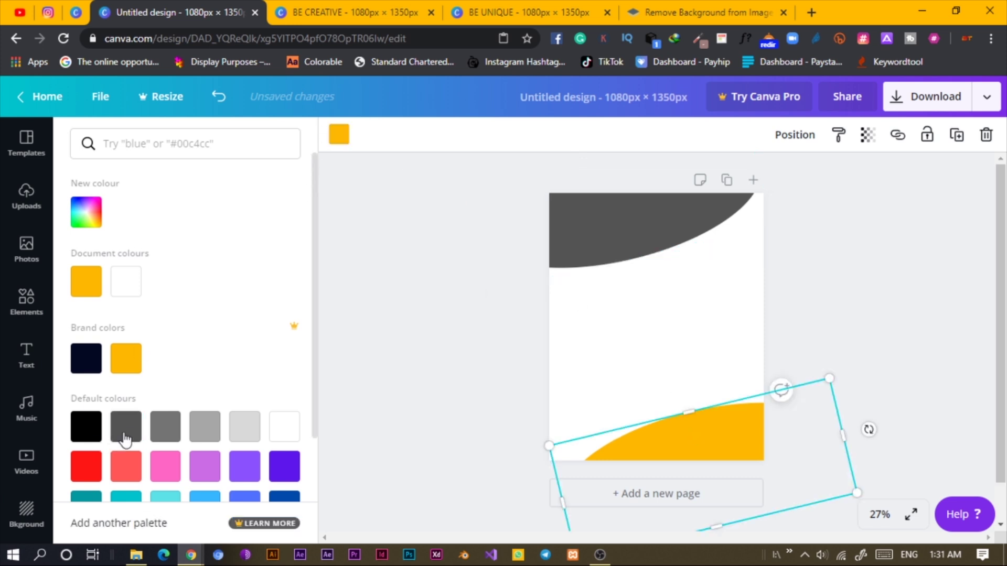
left_click(167, 428)
Duplicate the upper dark grey ellipse and colour the copy white
left_click(594, 222)
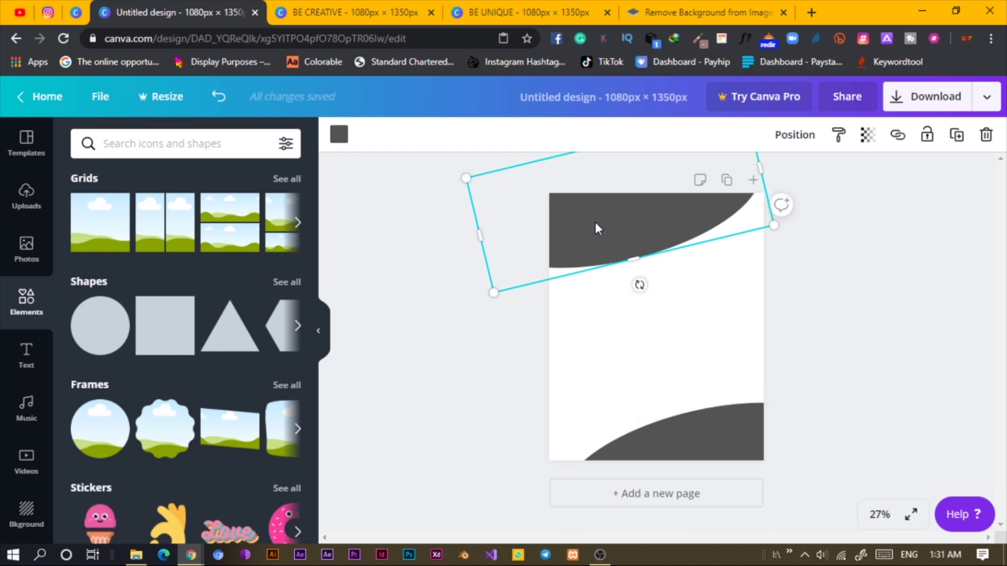
left_click_drag(595, 222, 596, 219)
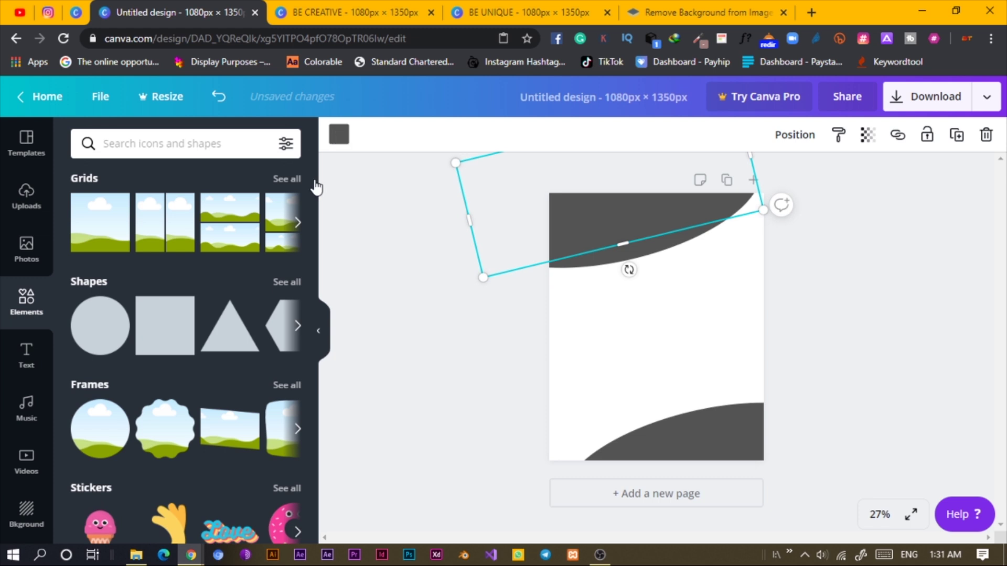
left_click(338, 135)
left_click(130, 286)
Position the white ellipse over the upper dark grey one, leaving a thin curved grey band along its lower-right edge
left_click_drag(594, 216, 597, 225)
key("Up")
key("Up")
key("Up")
key("Up")
key("Up")
key("Up")
key("Left")
key("Left")
key("Left")
key("Left")
key("Left")
key("Left")
key("Left")
key("Left")
key("Left")
key("Left")
key("Left")
key("Down")
key("Down")
key("Down")
key("Down")
key("Down")
key("Down")
key("Down")
key("Down")
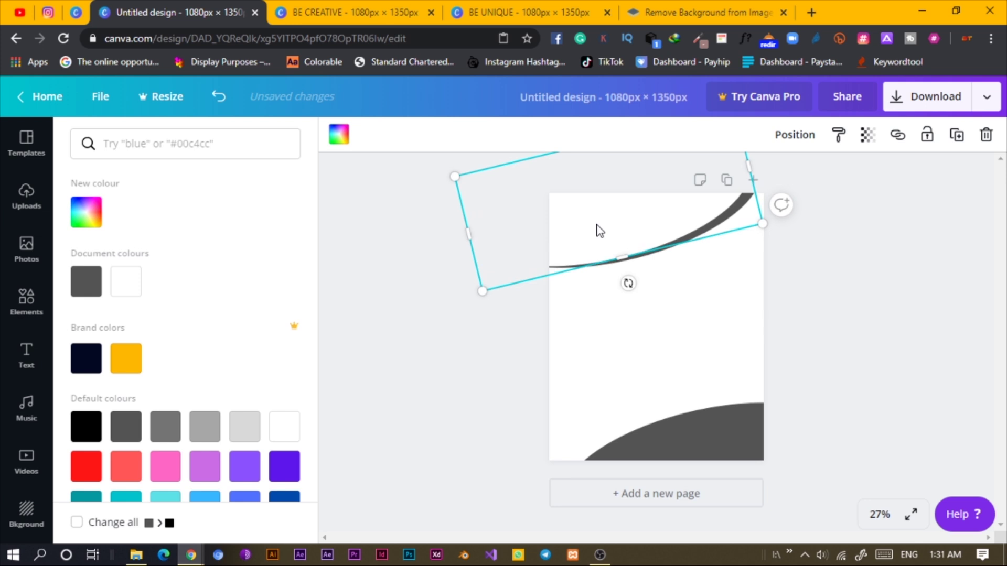
key("Left")
key("Left")
key("Left")
key("Left")
key("Left")
key("Left")
key("Left")
key("Left")
key("Left")
key("Left")
key("Left")
key("Left")
key("Left")
key("Left")
key("Left")
key("Left")
key("Left")
key("Left")
key("Left")
key("Left")
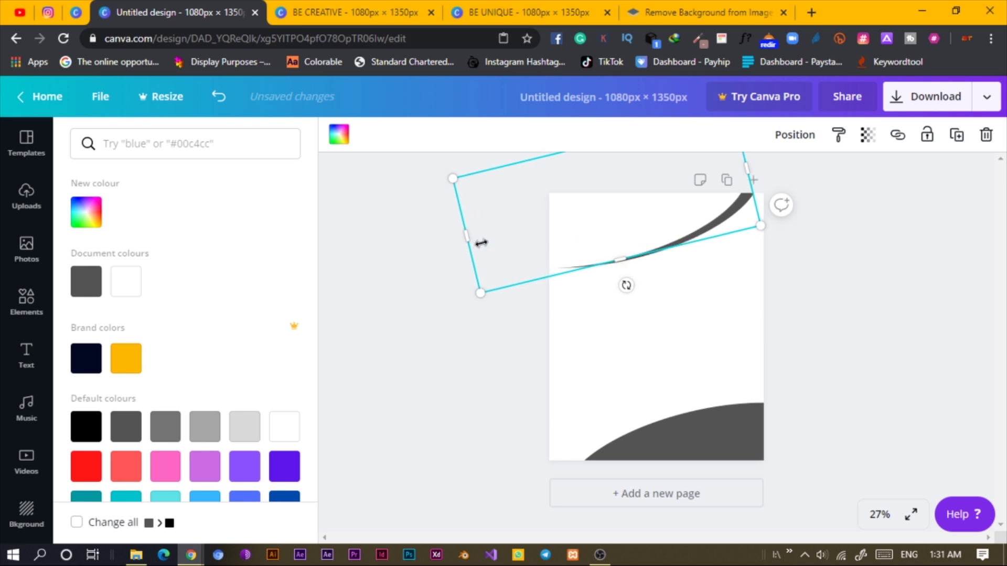
key("Left")
key("Left")
key("Left")
key("Left")
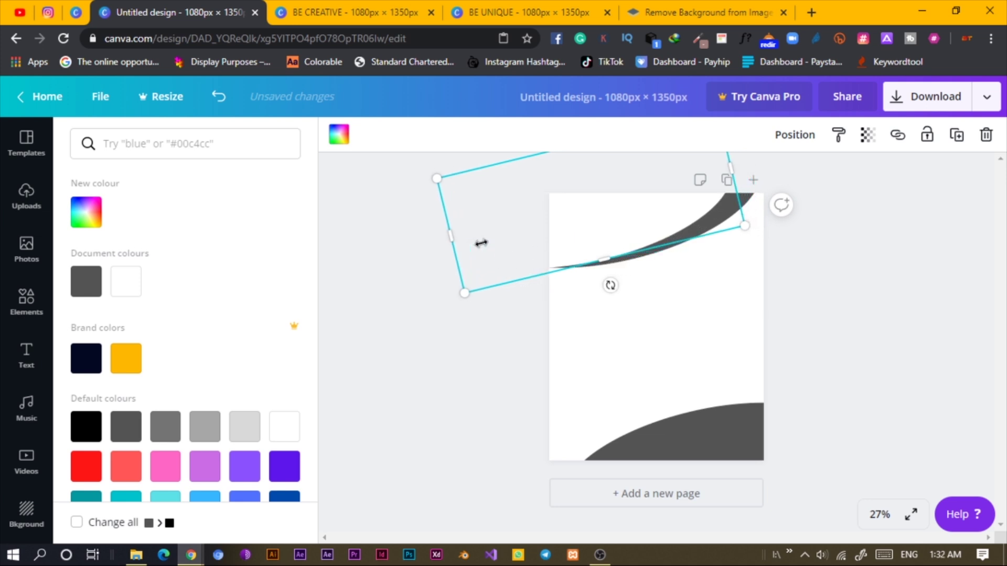
left_click_drag(627, 211, 634, 205)
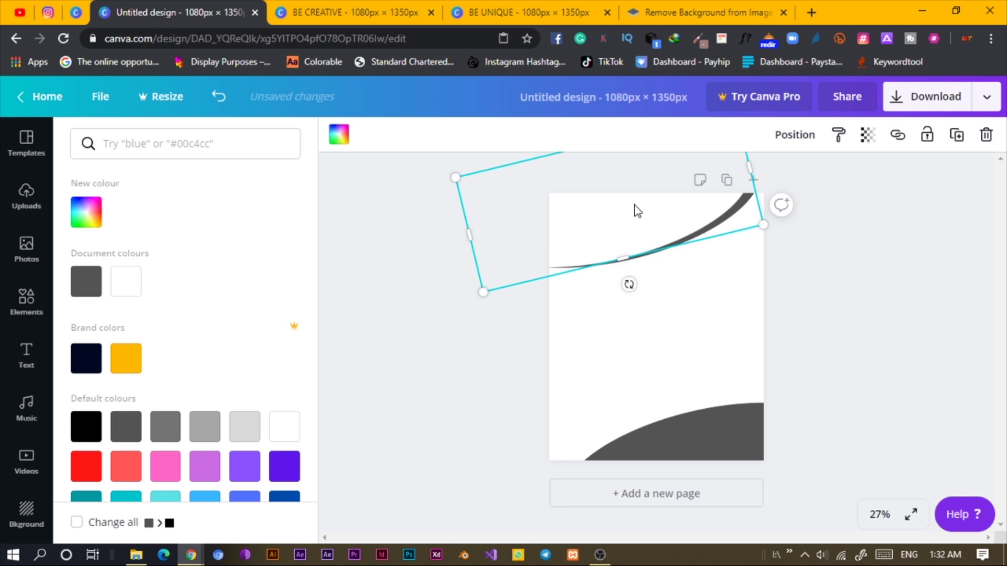
Duplicate the white ellipse and apply the yellow brand colour to the copy
key("Escape")
left_click(577, 214)
right_click(580, 211)
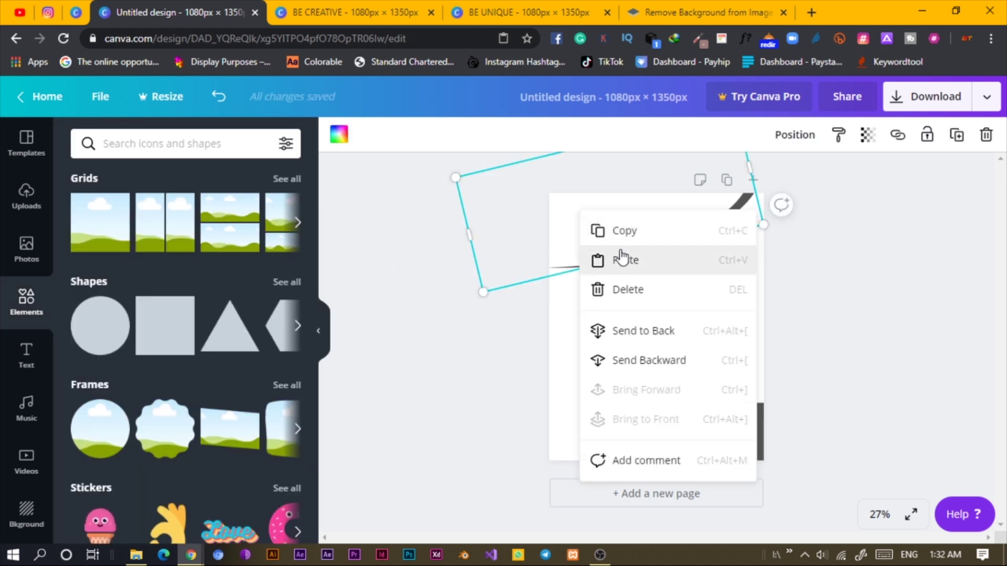
left_click(618, 231)
right_click(609, 238)
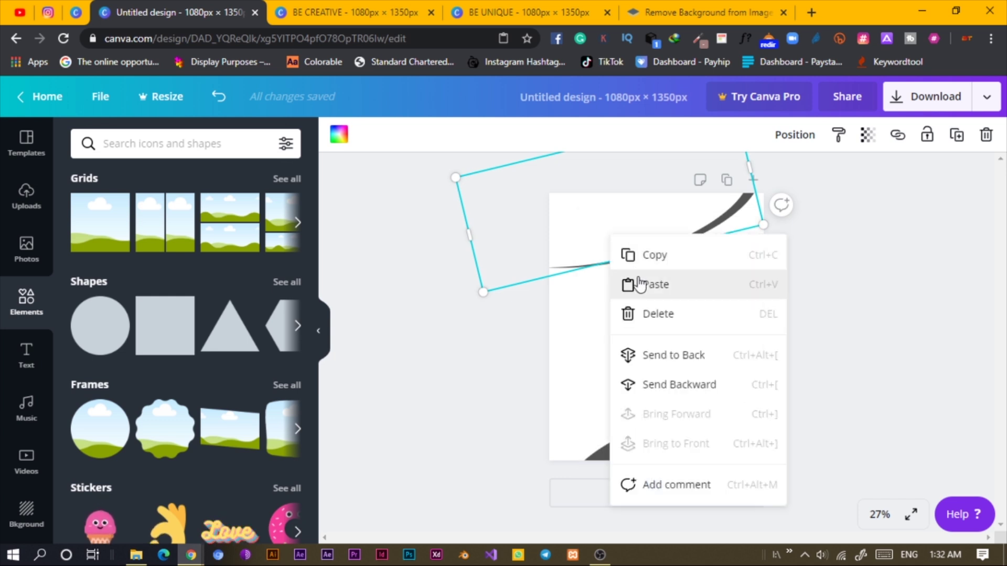
left_click(632, 286)
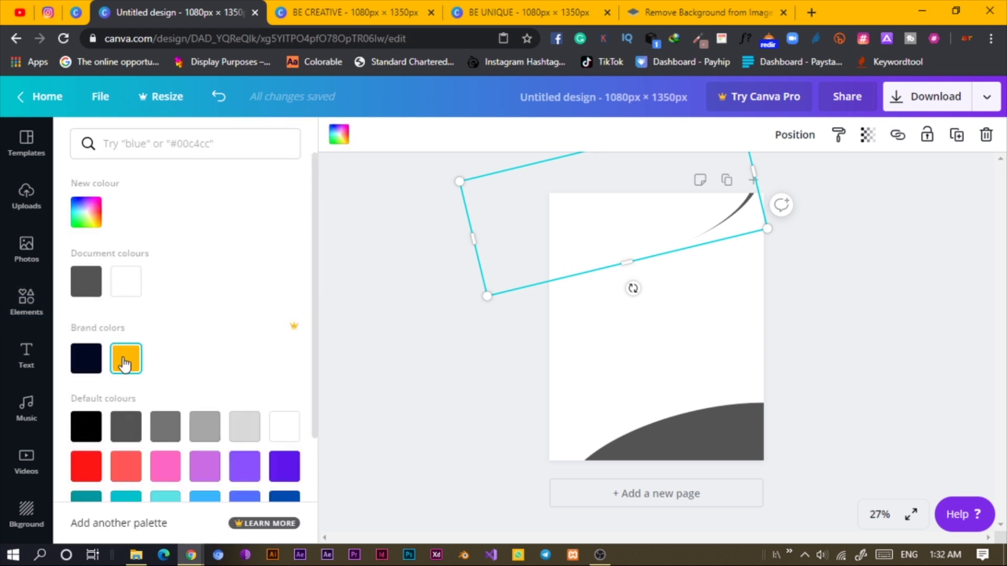
left_click(124, 362)
Raise the yellow ellipse and tilt it slightly more counter-clockwise, leaving a thin white band between it and the dark grey edge
key("Up")
key("Up")
key("Up")
key("Up")
key("Up")
key("Up")
key("Up")
key("Up")
key("Up")
key("Up")
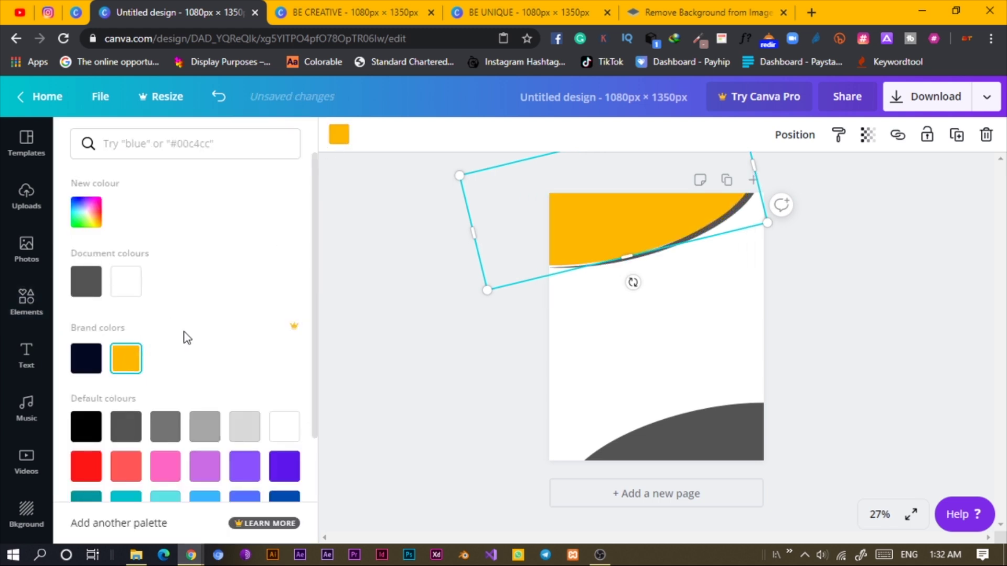
key("Down")
key("Down")
key("Down")
key("Down")
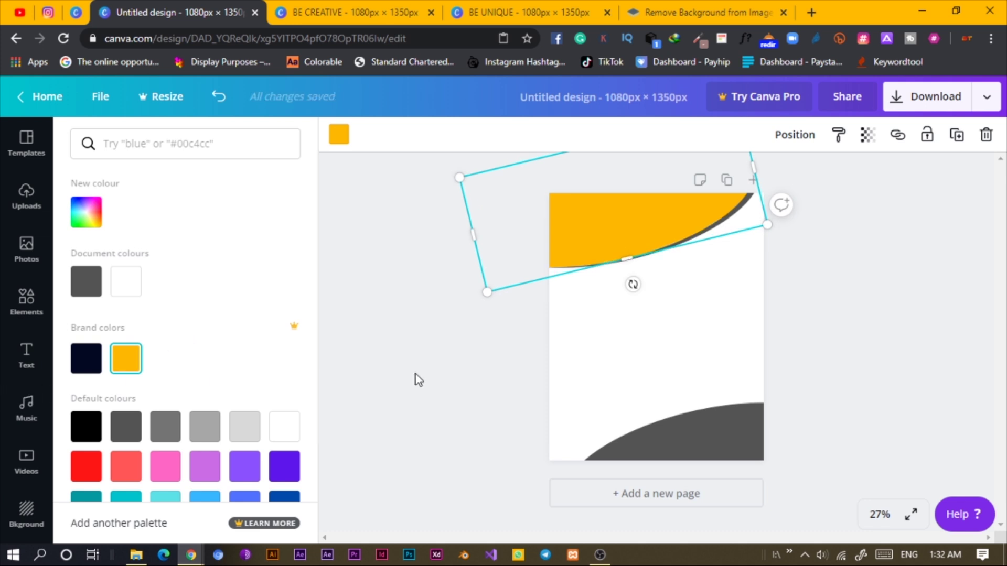
left_click(586, 234)
key("Up")
key("Up")
key("Up")
key("Up")
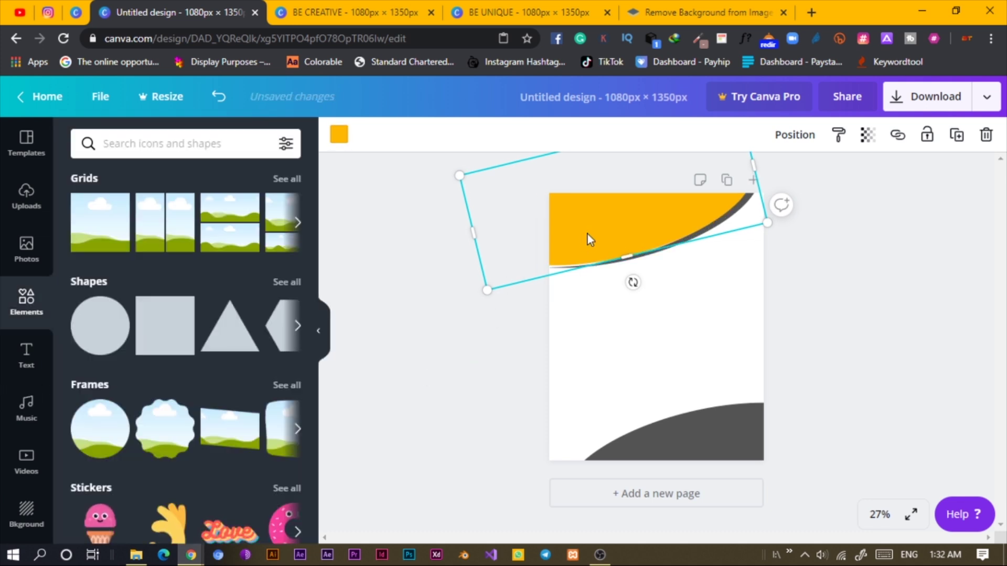
key("Up")
key("Up")
key("Up")
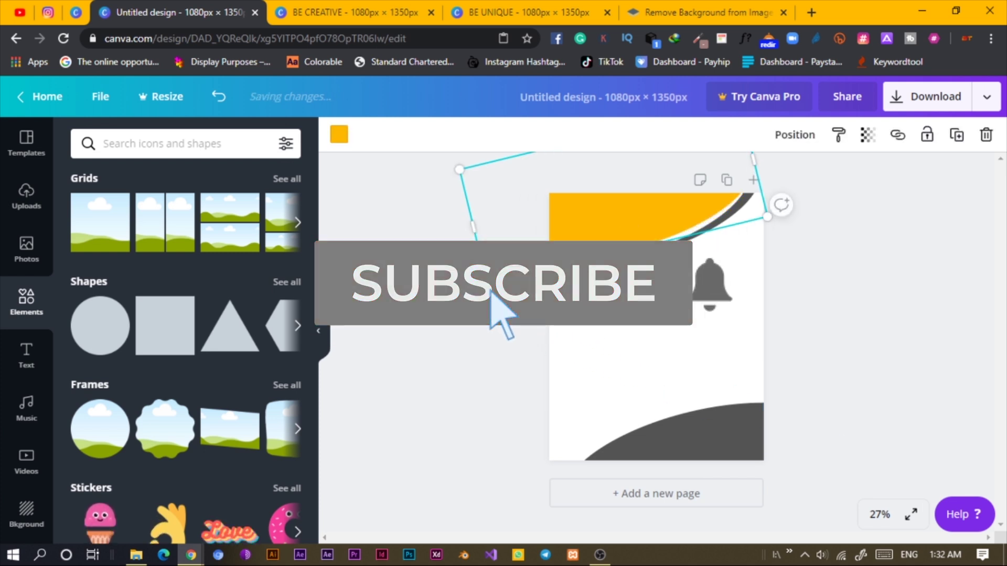
key("Down")
key("Down")
key("Down")
key("Down")
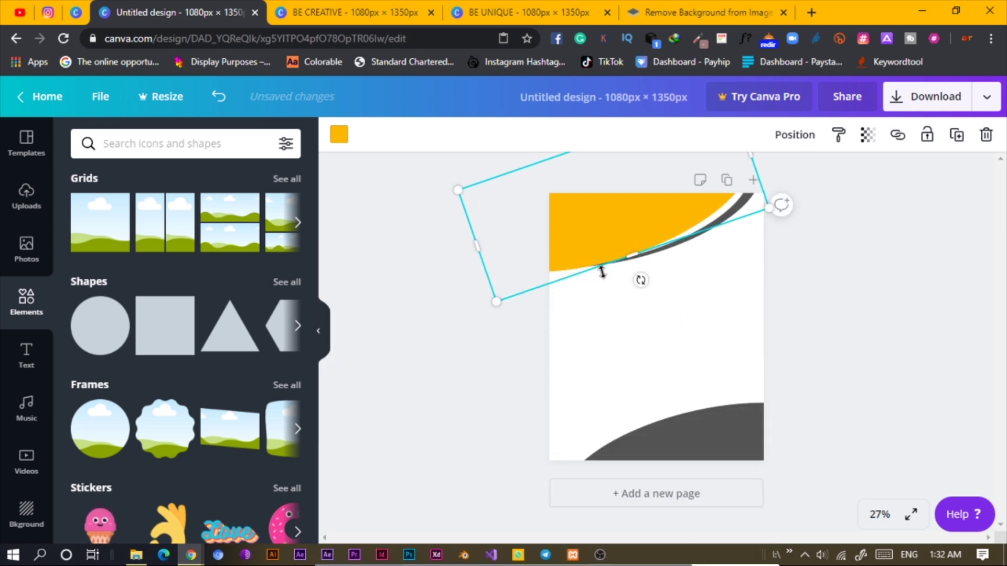
Select only the yellow ellipse and nudge it slightly upward to widen the white gap above the grey band
left_click(421, 305)
left_click_drag(753, 246, 718, 229)
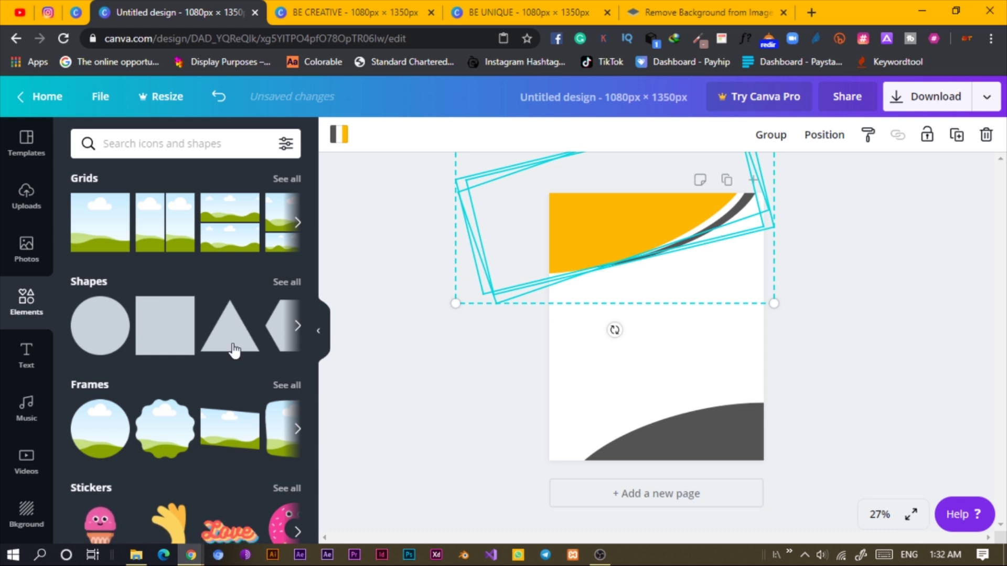
left_click(531, 314)
left_click(556, 235)
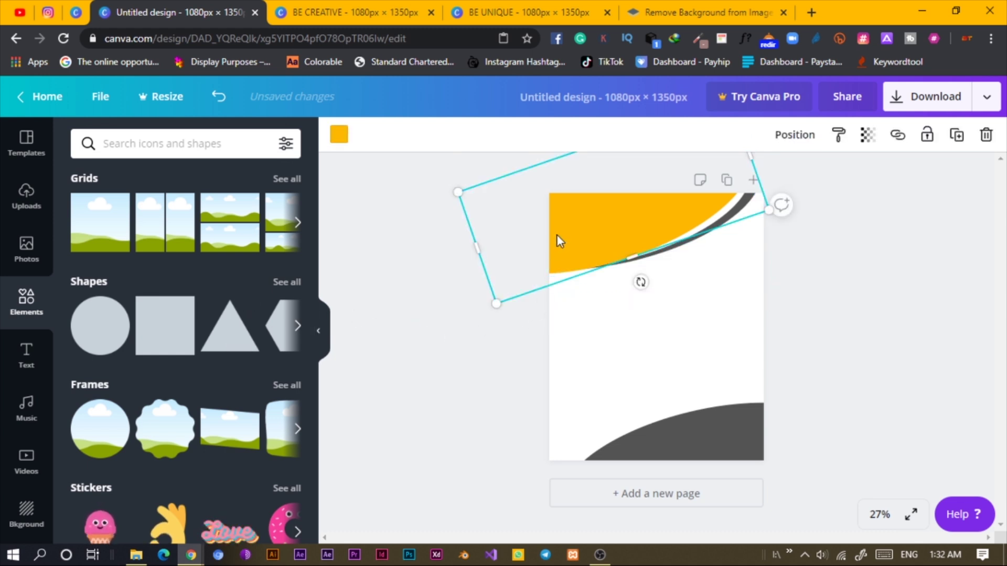
key("Up")
key("Up")
key("Up")
key("Up")
key("Up")
key("Up")
key("Up")
key("Up")
key("Up")
key("Up")
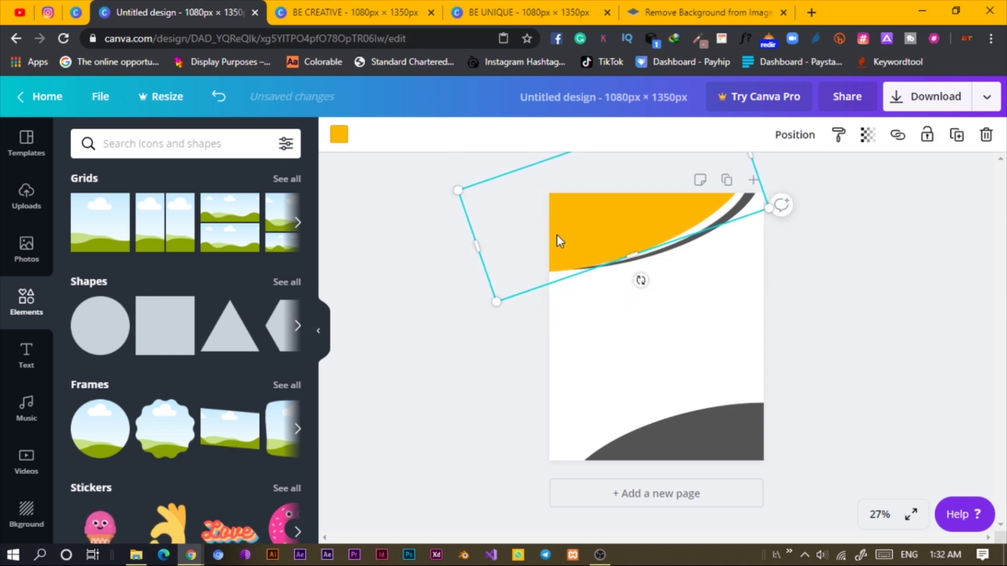
Rotate the three upper ellipses together a few degrees clockwise and nudge them slightly left
left_click(442, 342)
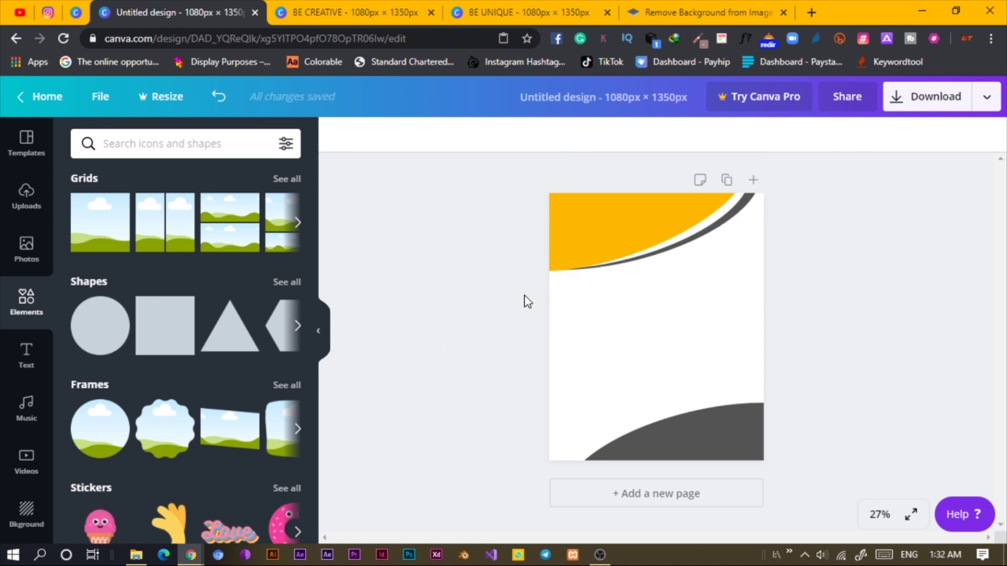
left_click_drag(469, 236, 699, 274)
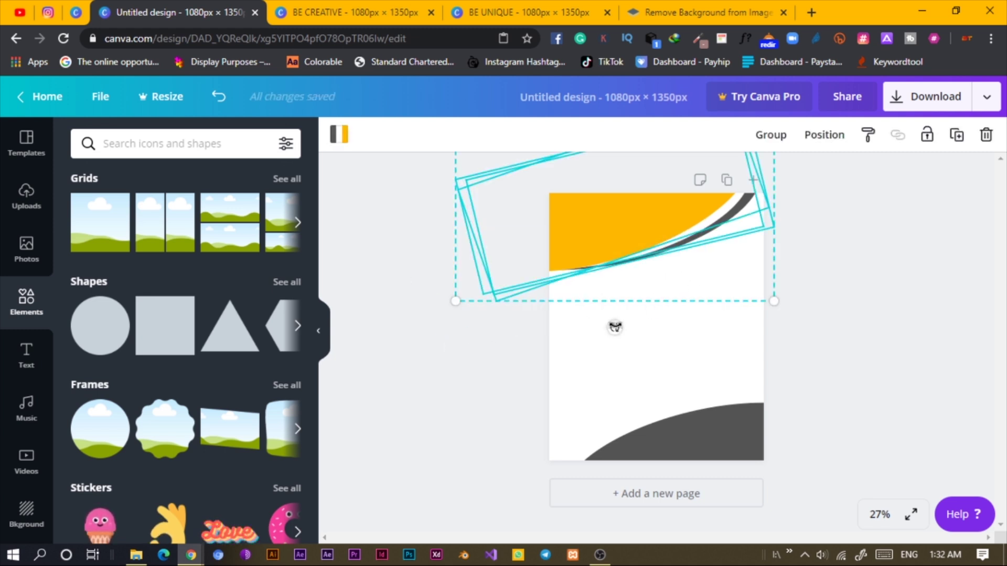
left_click_drag(615, 327, 578, 332)
key("shift+Left")
key("shift+Left")
key("shift+Left")
key("shift+Left")
key("shift+Left")
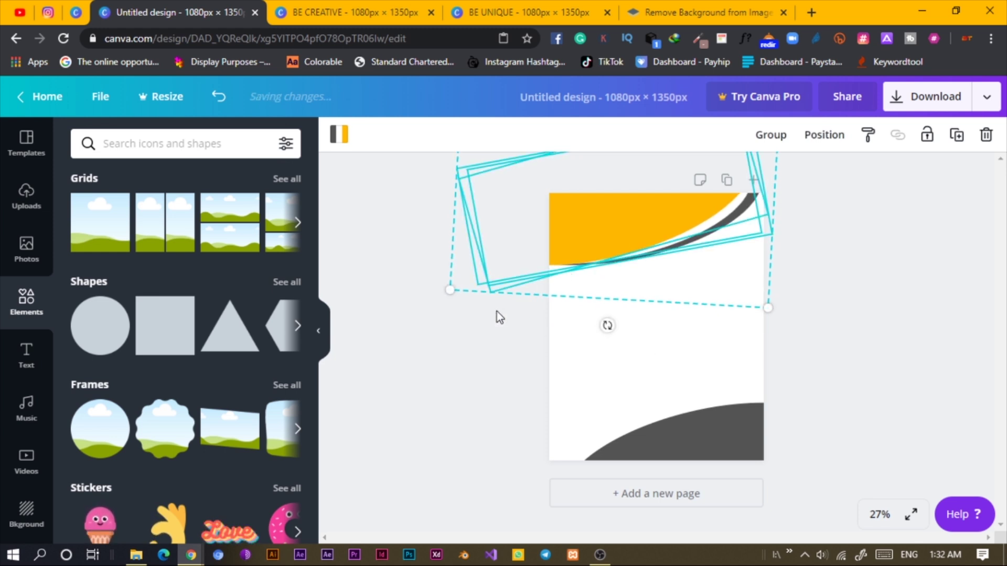
key("shift+Up")
left_click(457, 344)
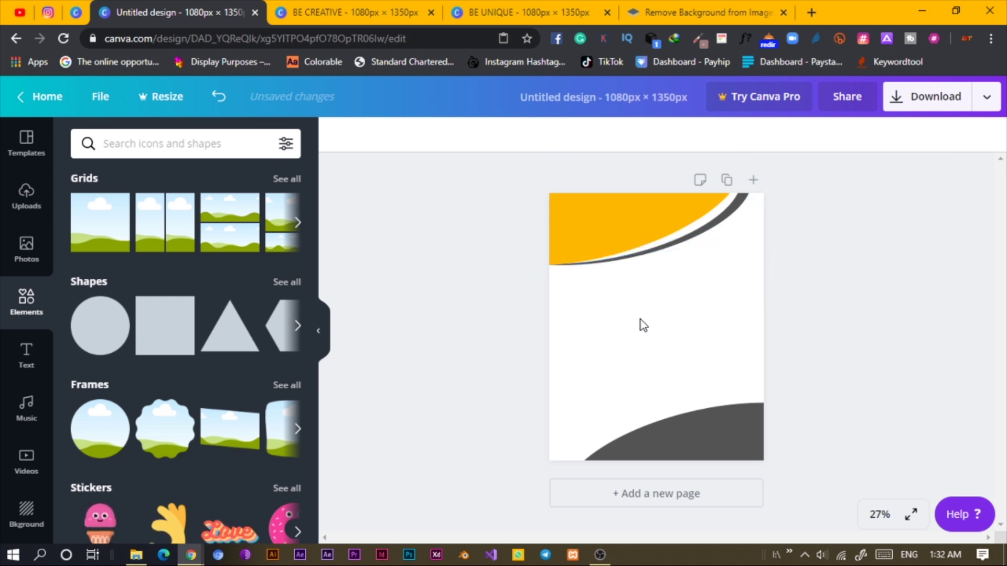
Rotate the three upper ellipses together slightly further clockwise
left_click_drag(612, 284, 595, 194)
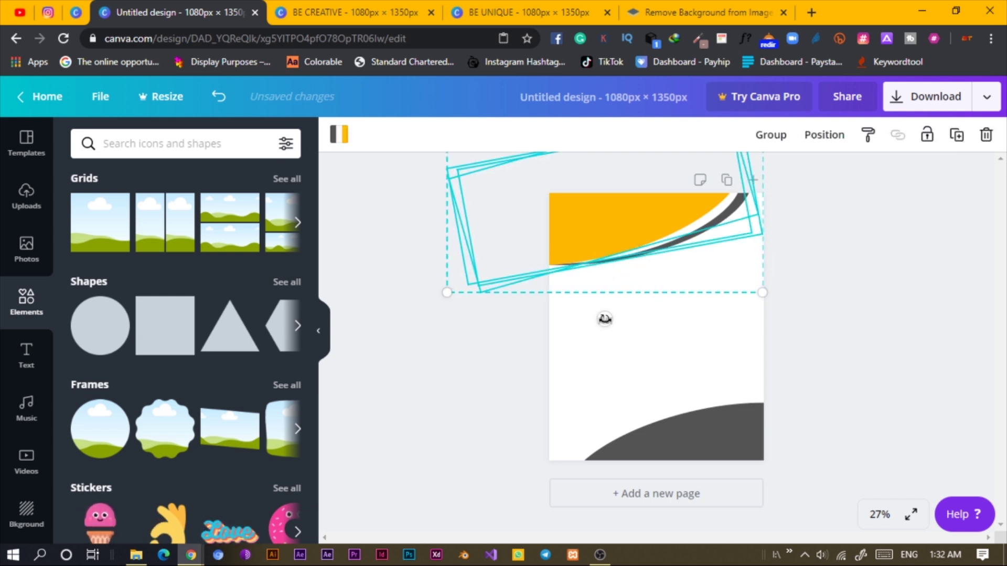
left_click_drag(603, 319, 600, 326)
left_click(501, 332)
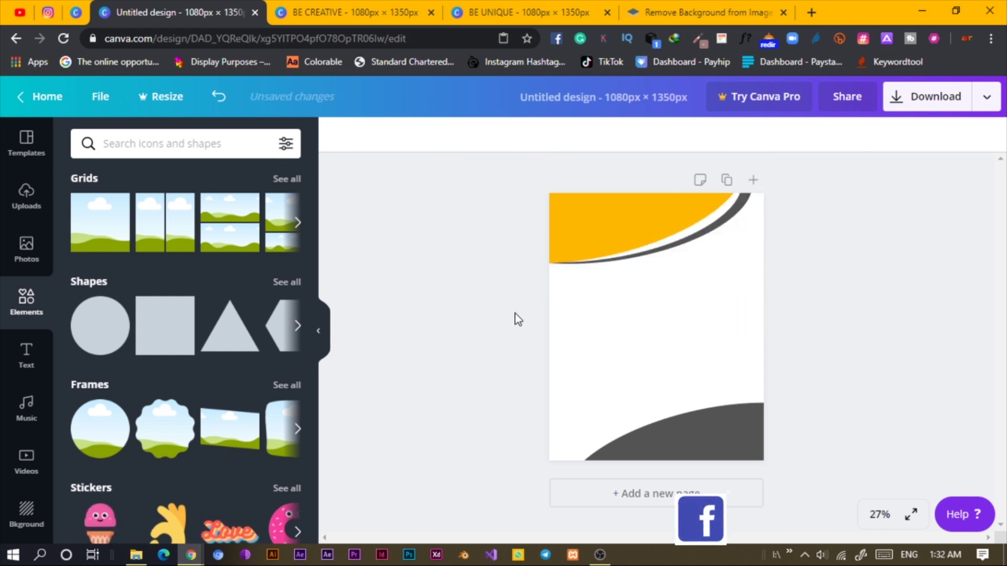
Fine-tune the tilt of the upper yellow ellipse very slightly counter-clockwise
left_click(564, 222)
left_click(518, 412)
left_click(643, 252)
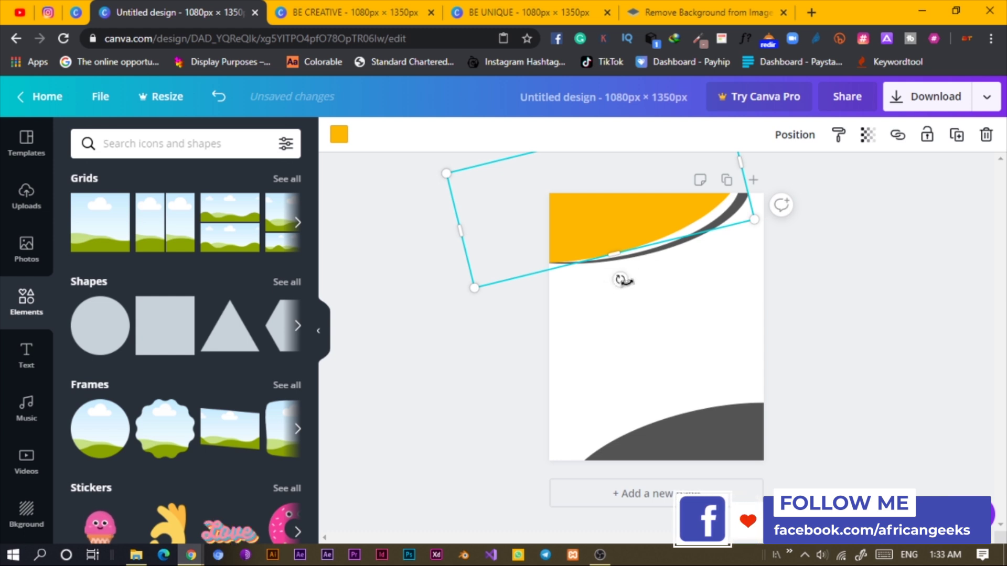
left_click_drag(621, 280, 622, 284)
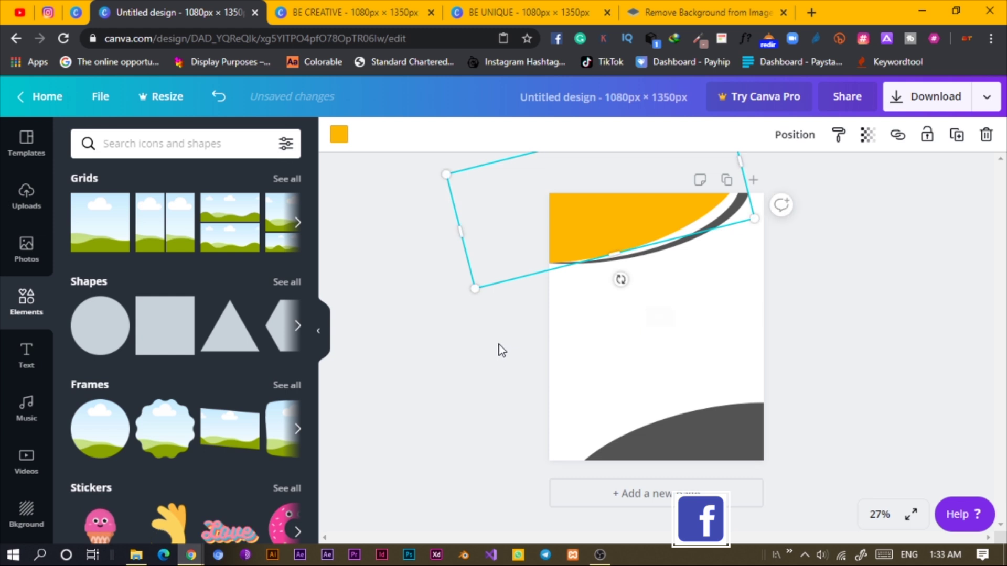
left_click(517, 311)
left_click(614, 218)
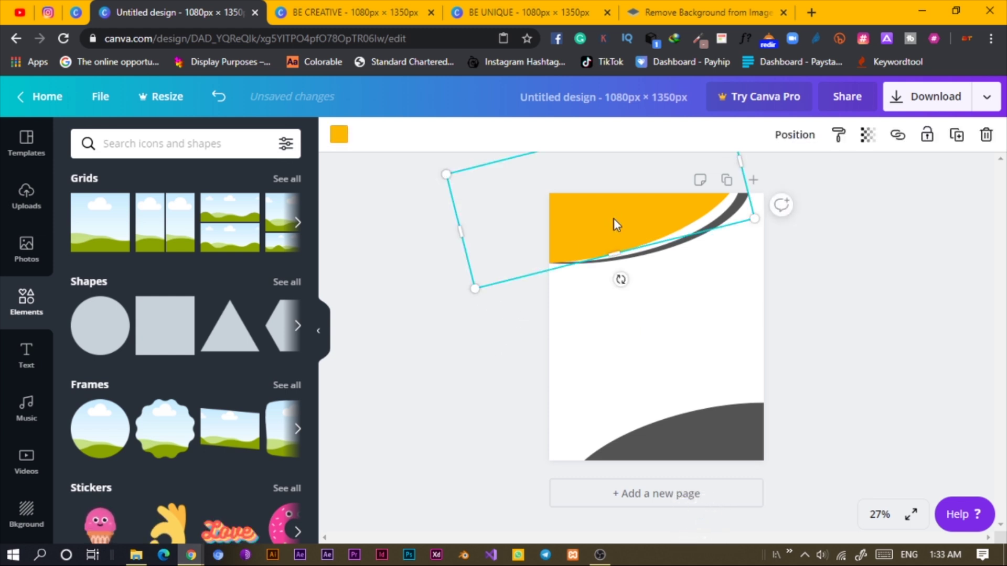
left_click(460, 393)
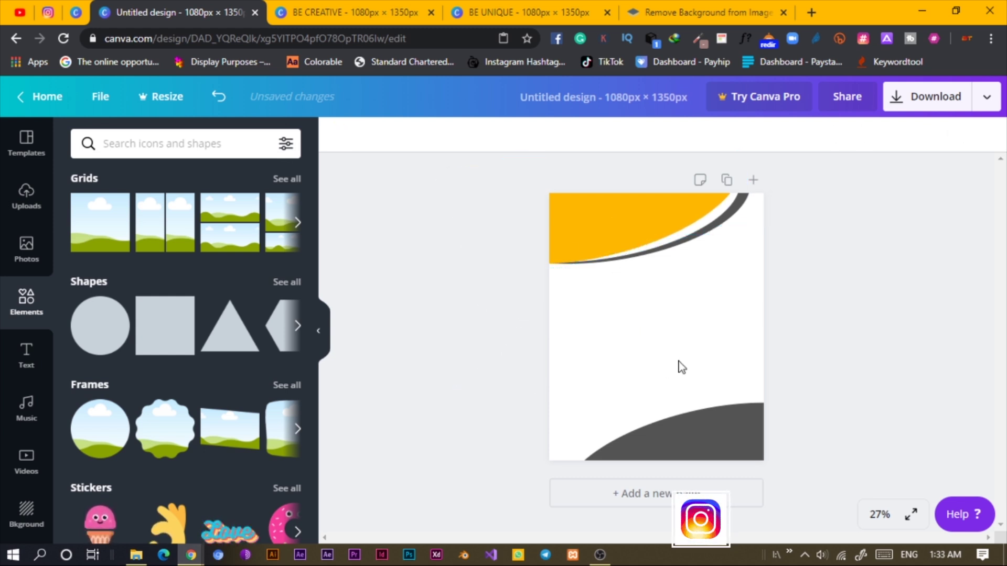
Duplicate the yellow ellipse and place the copy over the lower dark grey ellipse, leaving a thin grey band along its upper-left edge
left_click(593, 241)
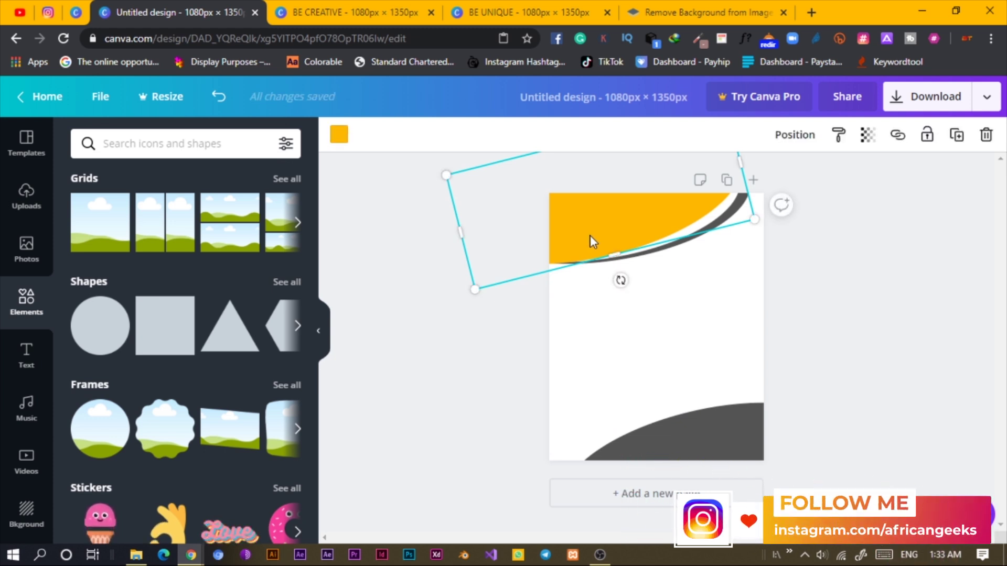
left_click_drag(607, 276, 721, 459)
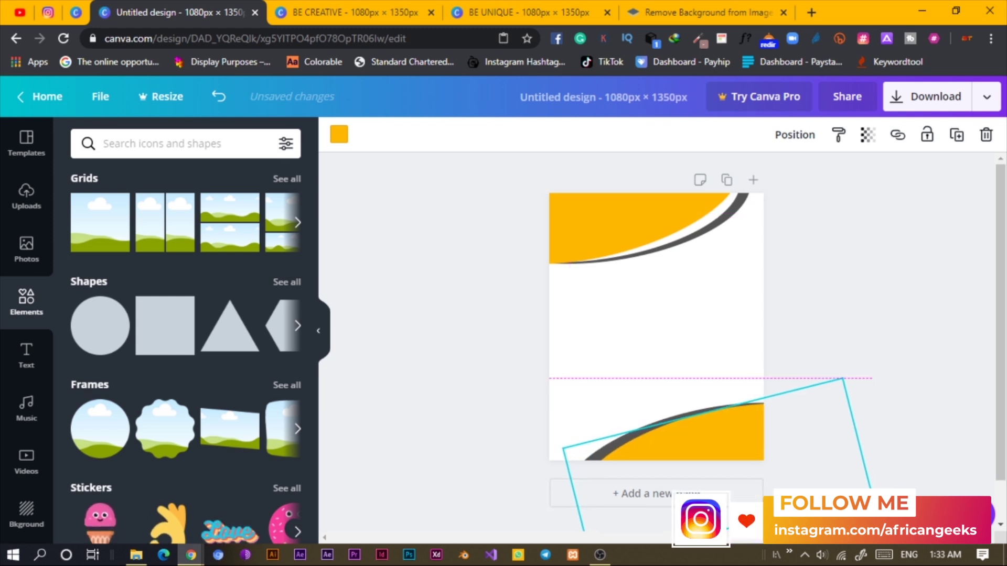
left_click(471, 375)
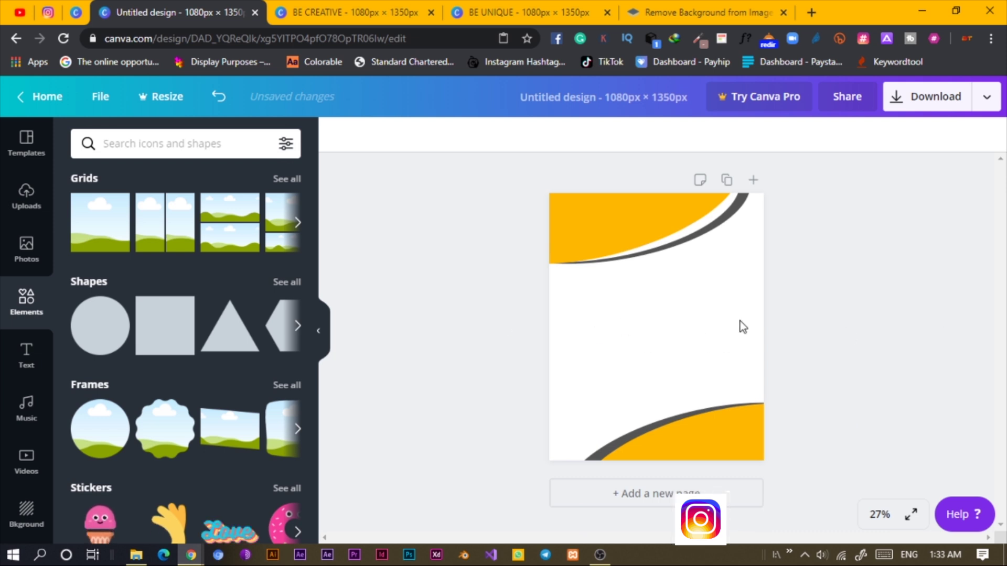
Group the lower yellow and dark grey ellipses, and group the three upper ellipses separately
left_click_drag(672, 362, 754, 436)
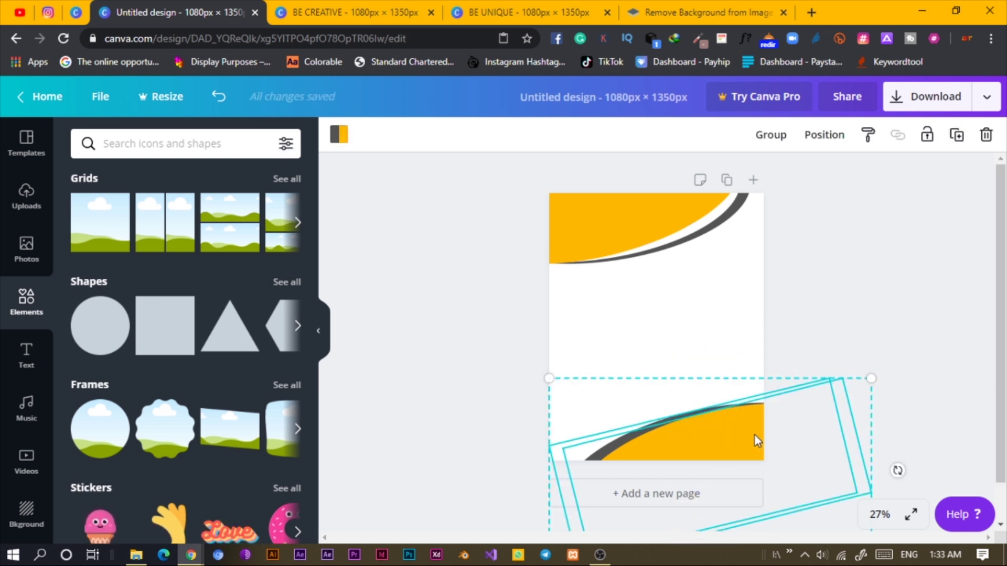
left_click(770, 136)
left_click(589, 218)
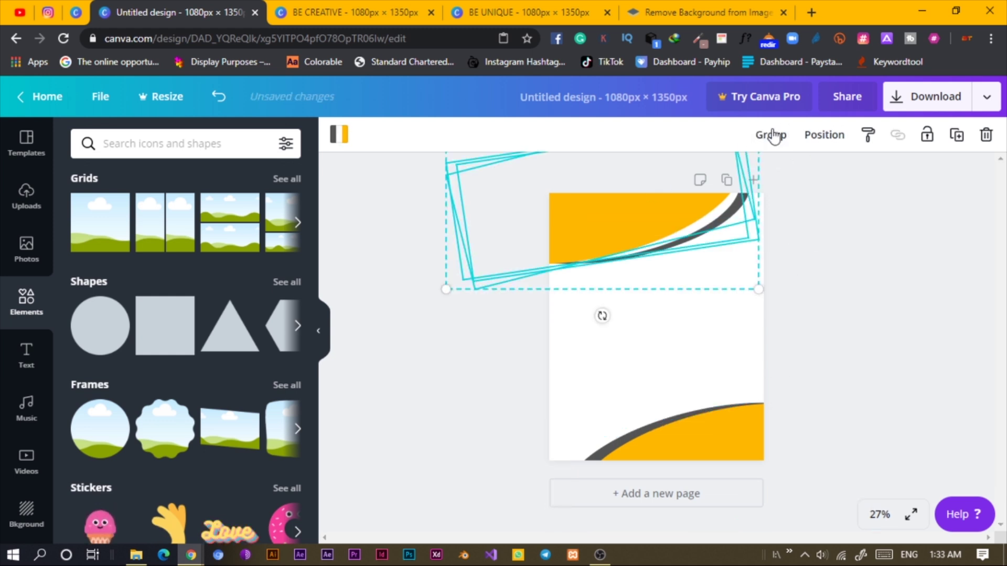
left_click(886, 236)
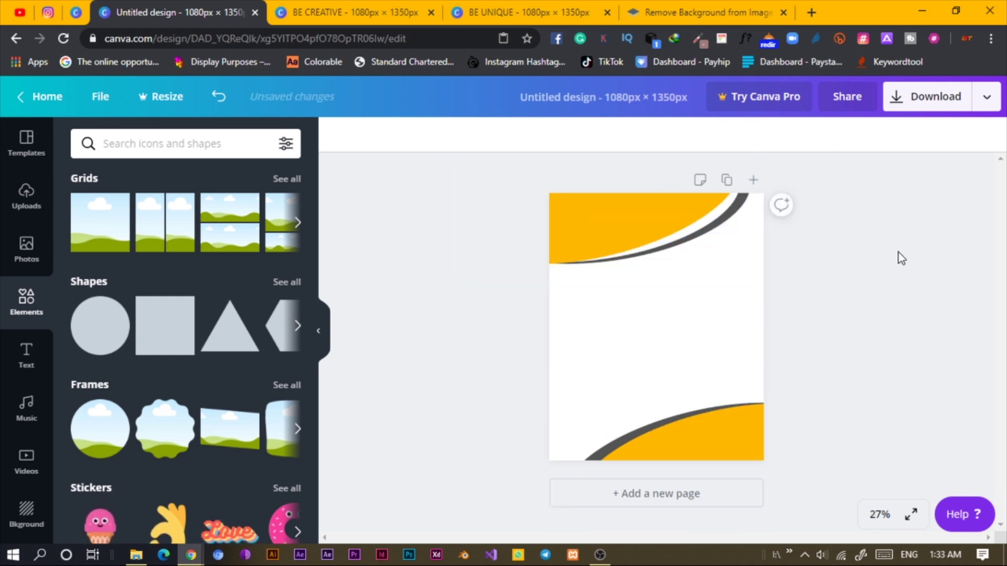
Lock the upper and lower ellipse groups in place
left_click(719, 444)
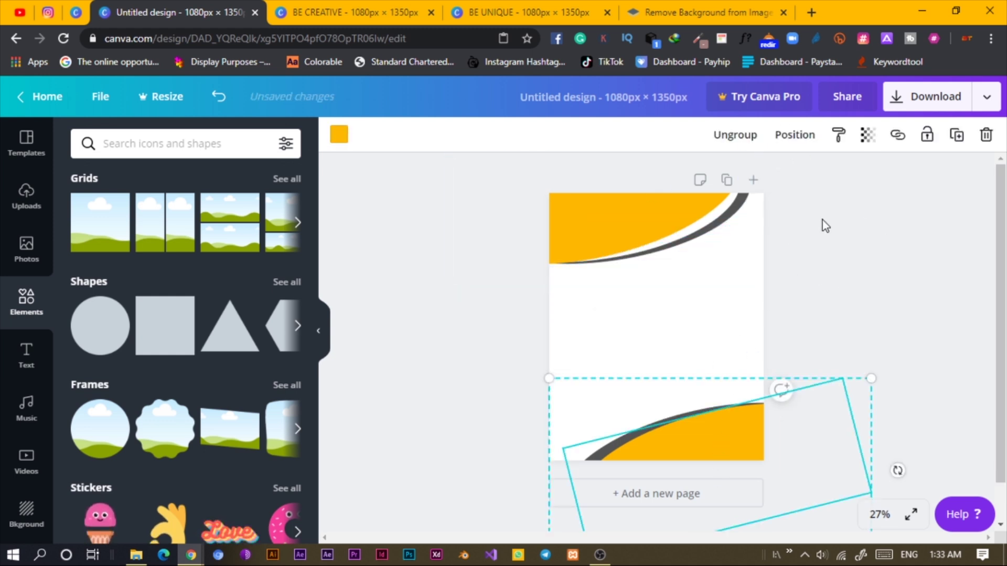
left_click(593, 212)
left_click(928, 142)
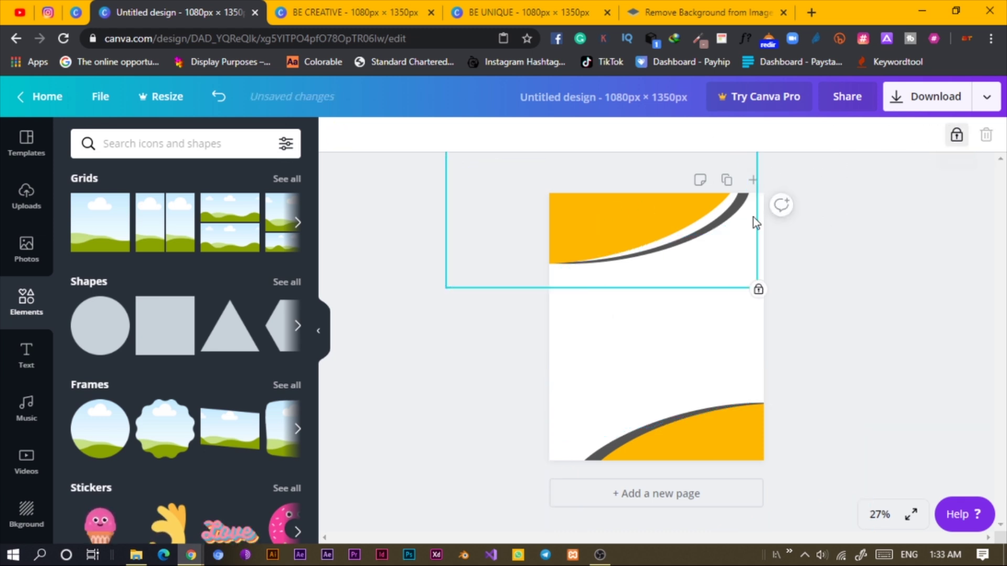
left_click(757, 467)
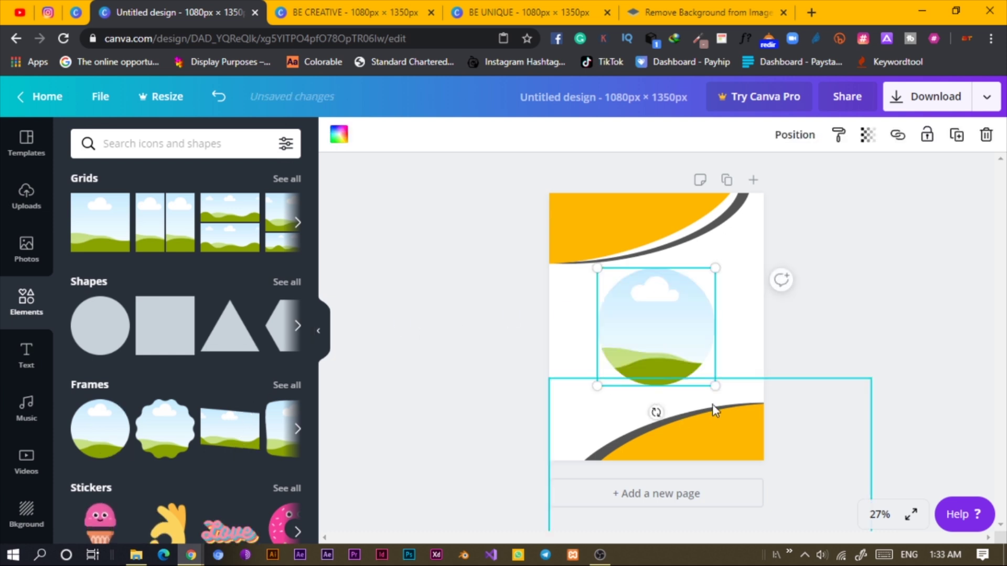
Add a circular frame, shrink it to about two thirds of its size and place it over the upper yellow shape's lower-left edge
left_click_drag(702, 383, 665, 361)
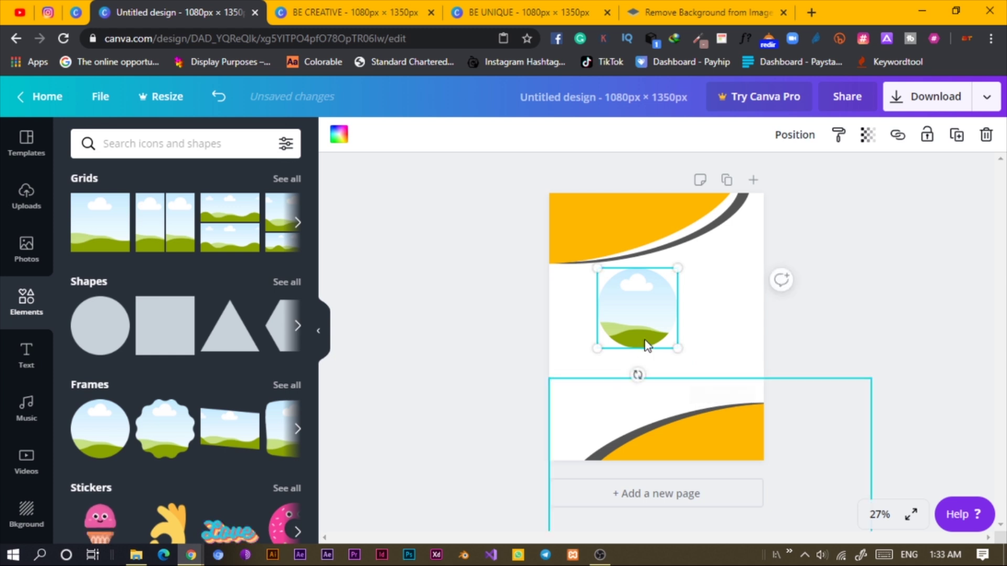
left_click_drag(648, 329, 614, 285)
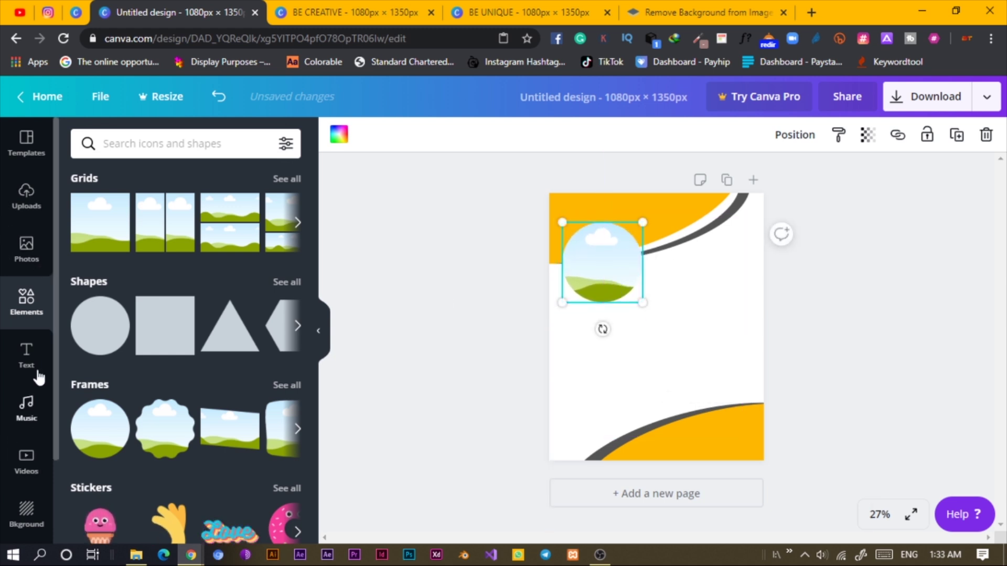
Fill the circular frame with the uploaded photo of the skyscrapers
scroll(33, 254, "down", 1)
scroll(32, 254, "down", 2)
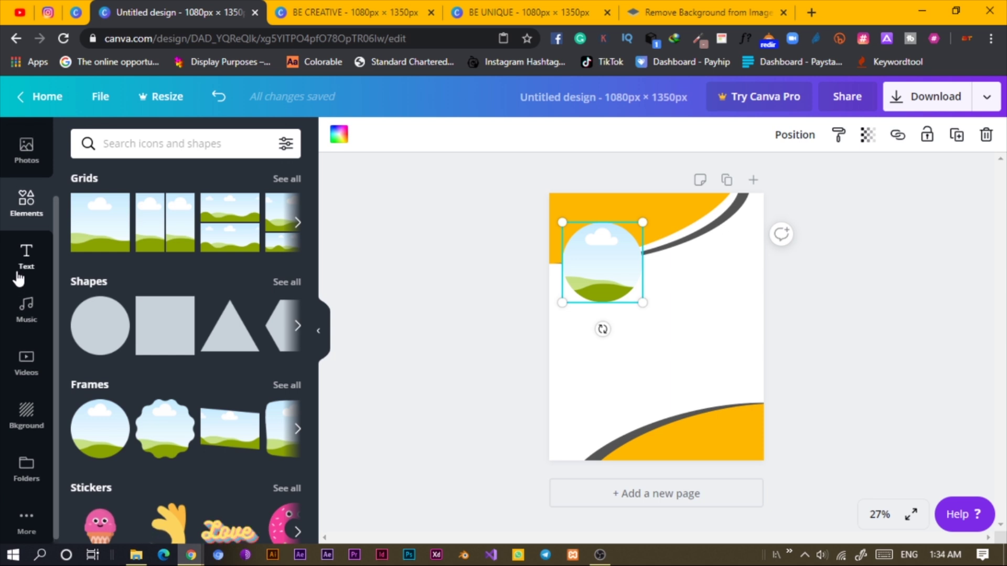
scroll(19, 279, "up", 2)
left_click(41, 194)
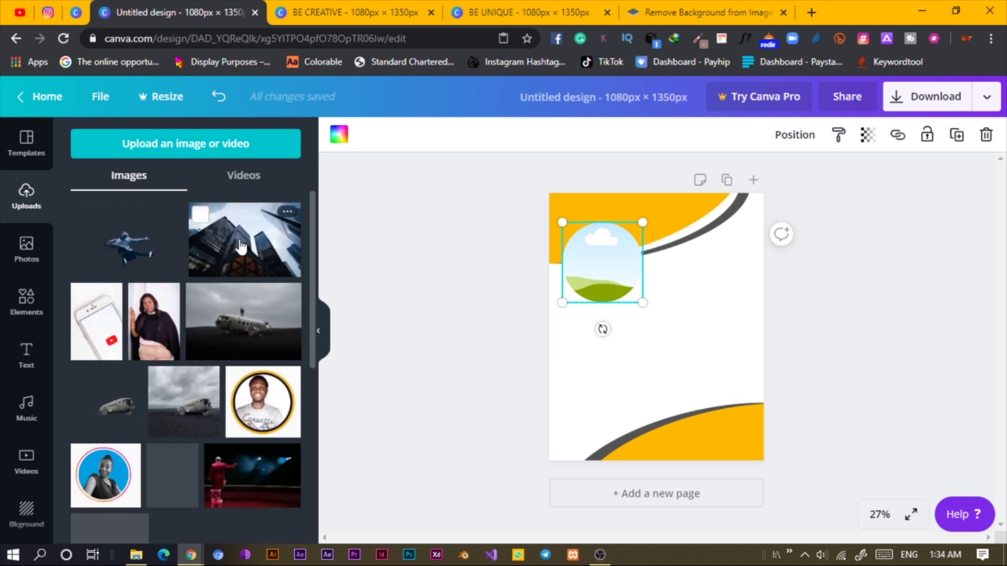
left_click_drag(241, 246, 598, 270)
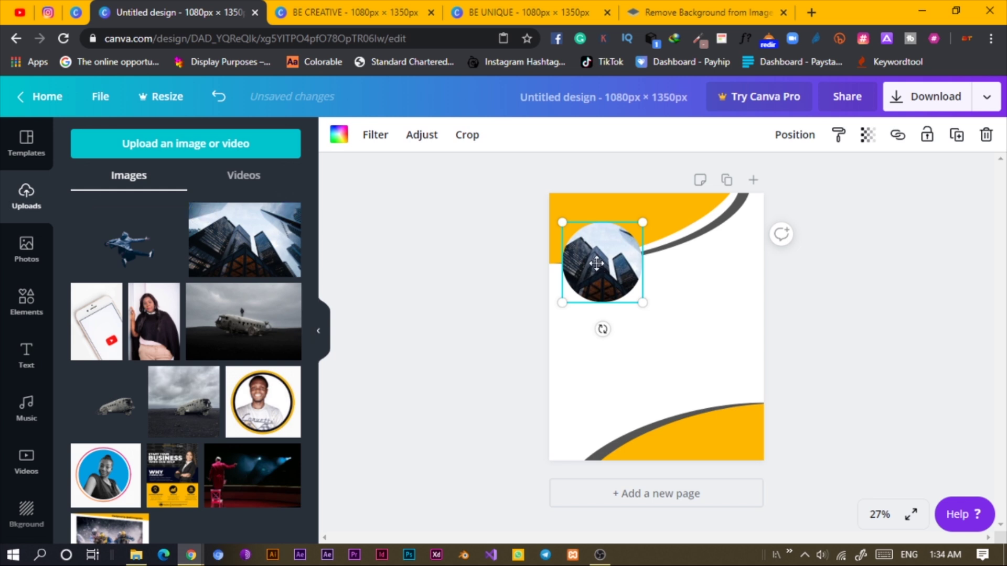
double_click(598, 270)
left_click(513, 316)
left_click(513, 317)
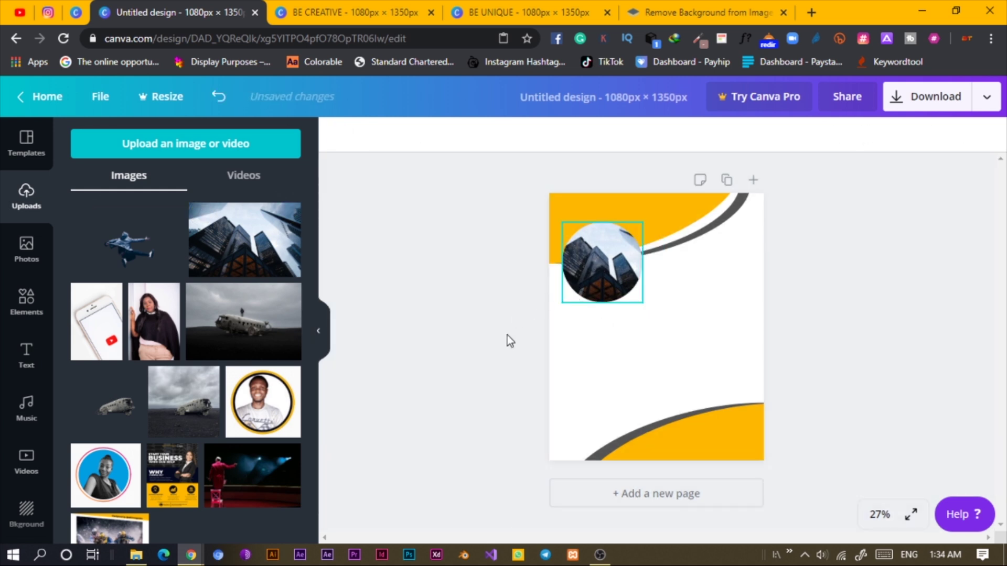
Add a circle about the size of the framed photo, place it over the photo and colour it dark grey
scroll(29, 254, "down", 2)
scroll(26, 273, "up", 2)
left_click(28, 304)
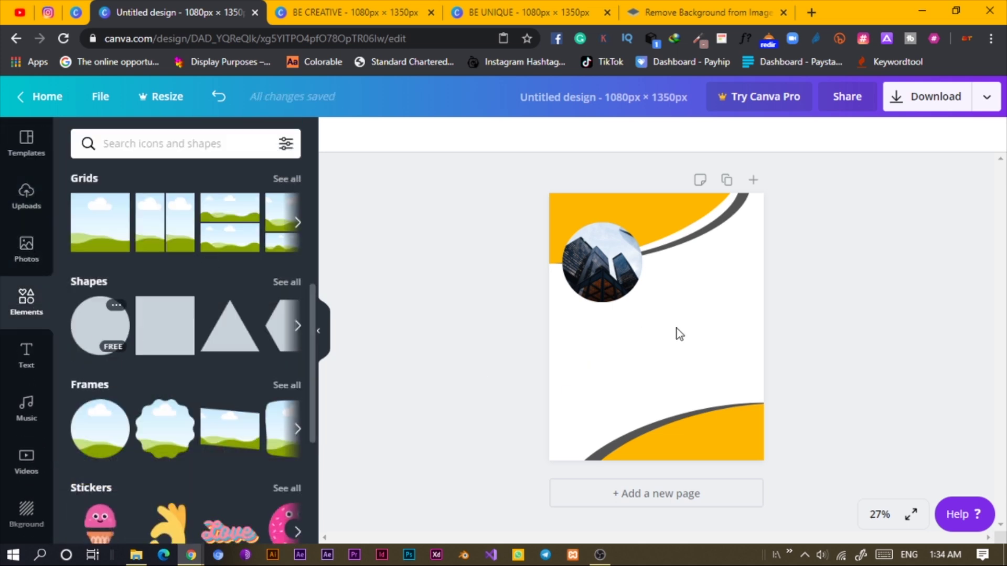
key("c")
left_click_drag(718, 386, 680, 350)
left_click_drag(636, 322, 601, 269)
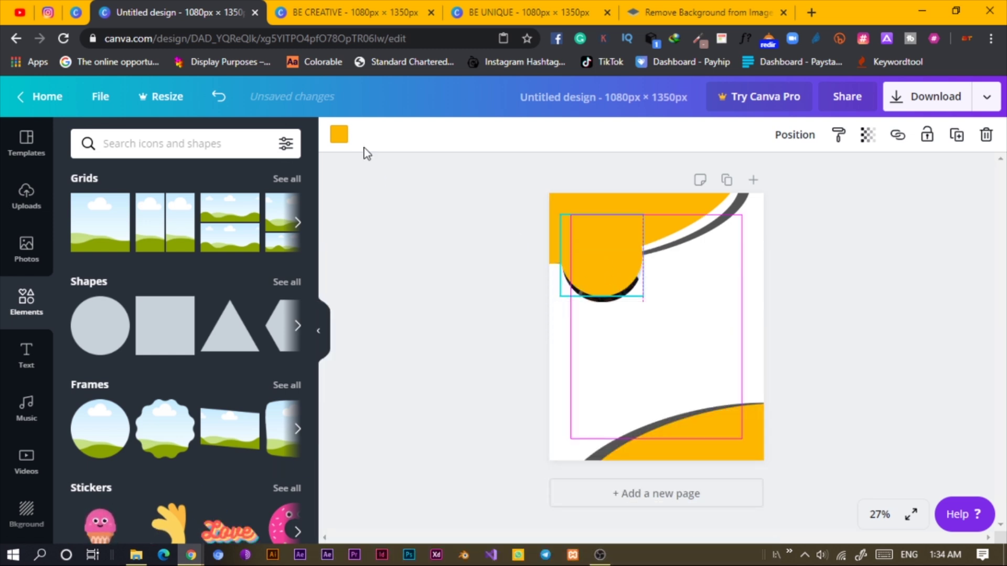
left_click(339, 136)
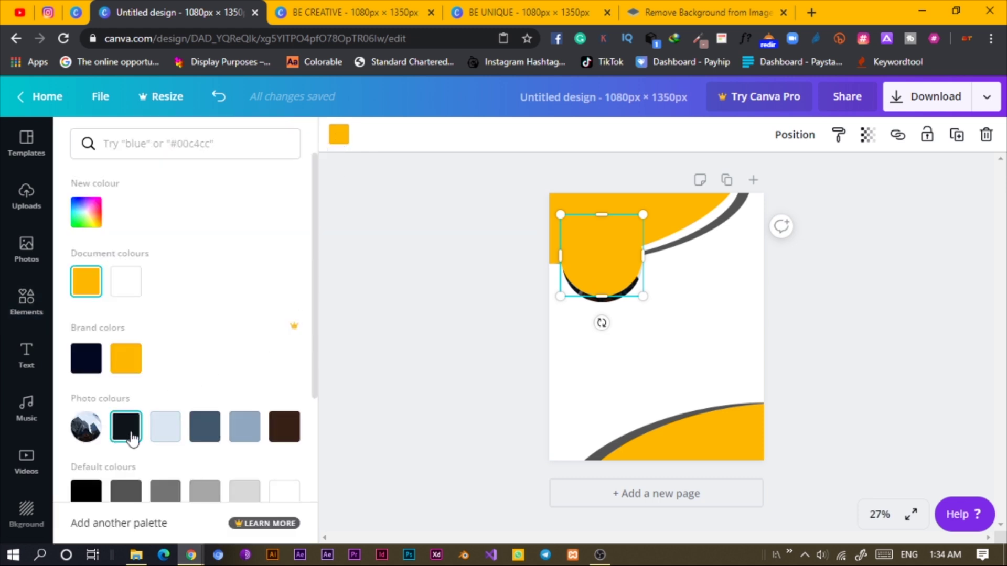
left_click(127, 494)
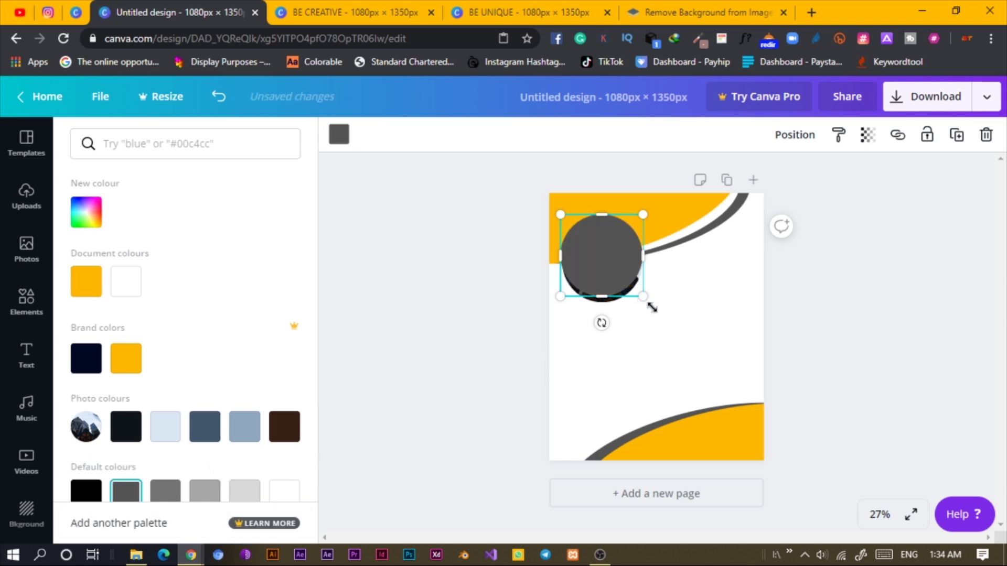
Enlarge the dark grey circle beyond the photo's edge and send it backward behind the photo
left_click_drag(647, 300, 603, 280)
right_click(603, 280)
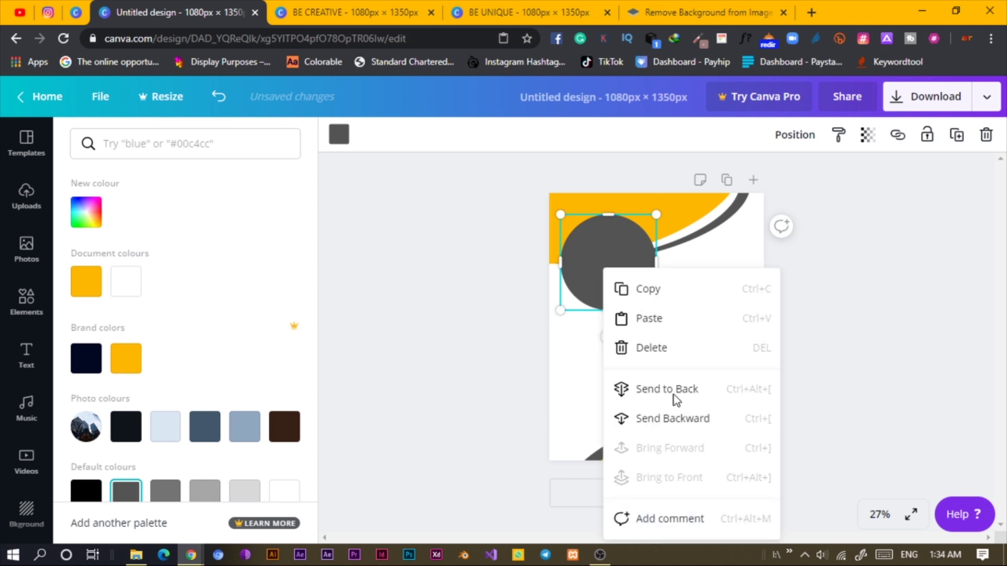
left_click(660, 419)
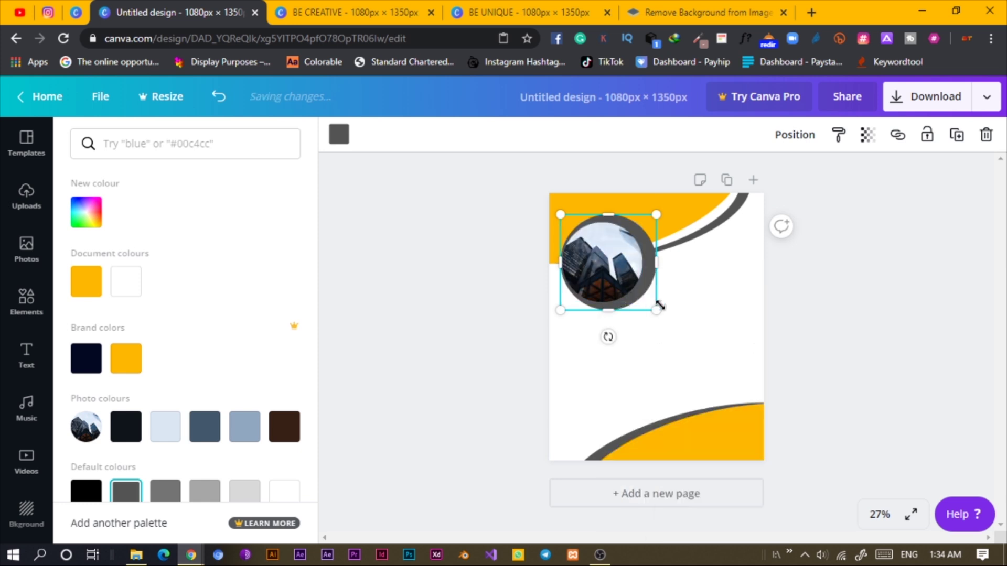
Shrink the dark grey circle slightly and centre it behind the photo so it forms a thin, even ring
key("shift+Left")
key("shift+Left")
key("shift+Left")
key("shift+Left")
key("shift+Left")
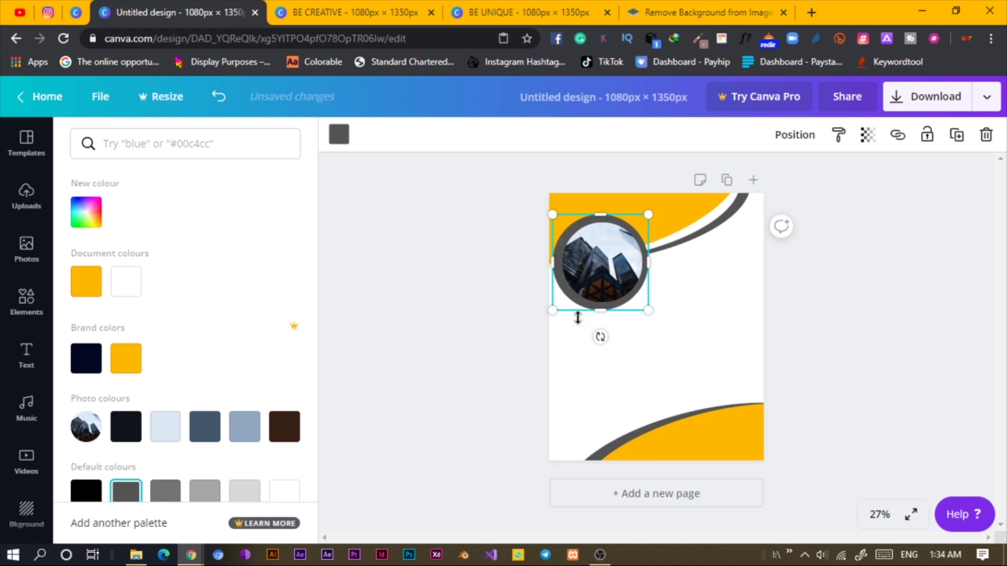
left_click_drag(555, 311, 559, 311)
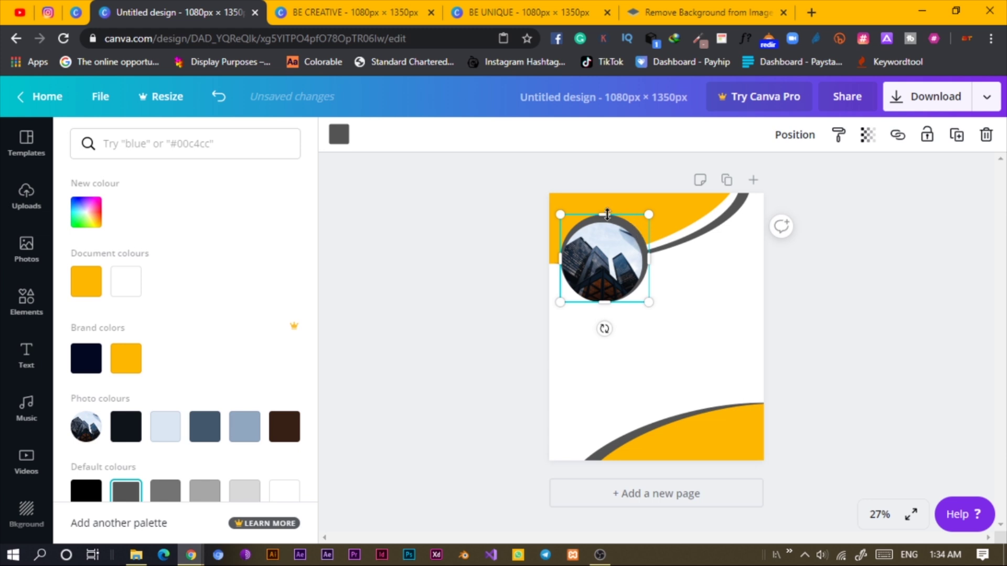
key("shift+Down")
key("shift+Down")
key("shift+Left")
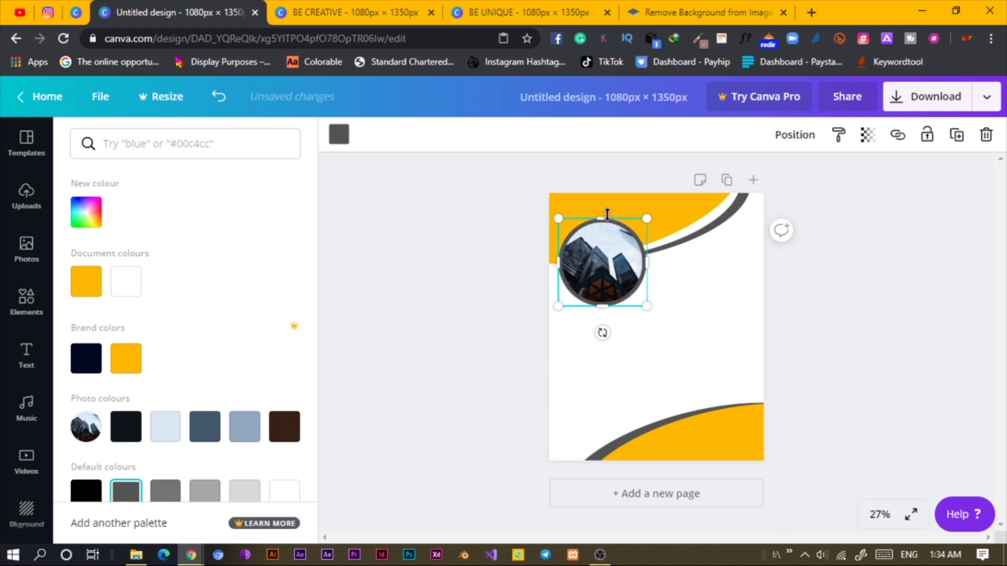
key("Escape")
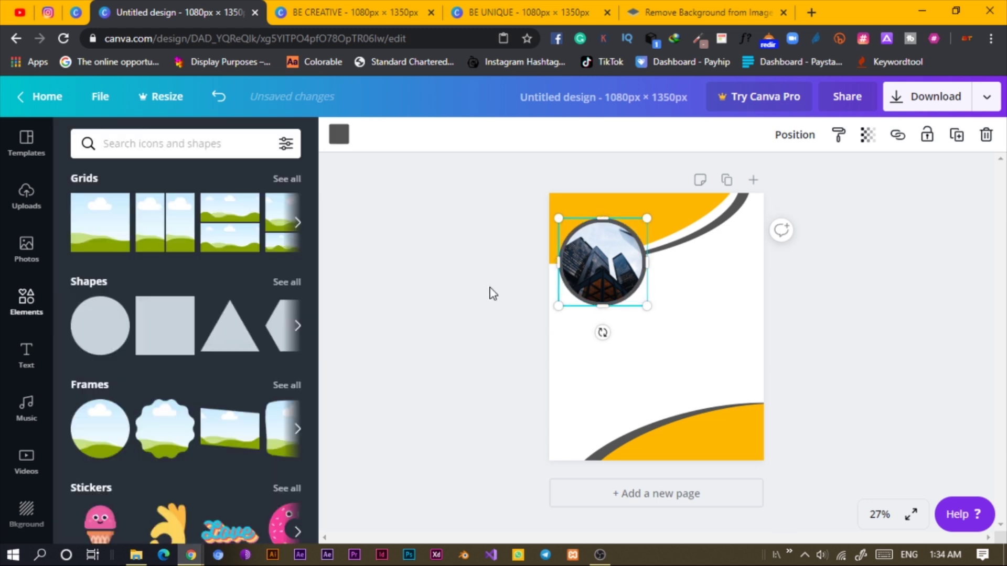
Group the circular skyscraper photo with its dark grey ring
key("Escape")
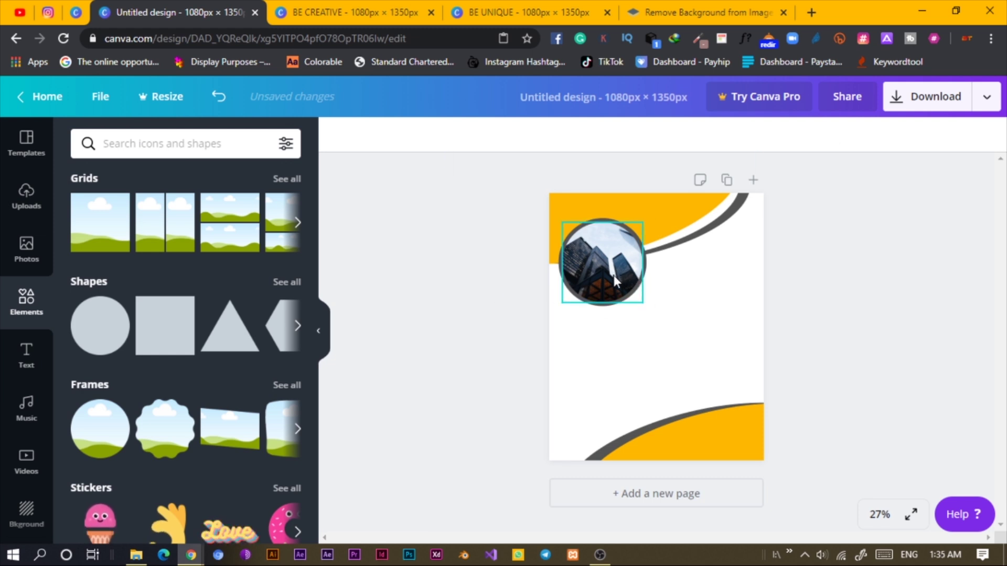
left_click_drag(598, 341, 594, 291)
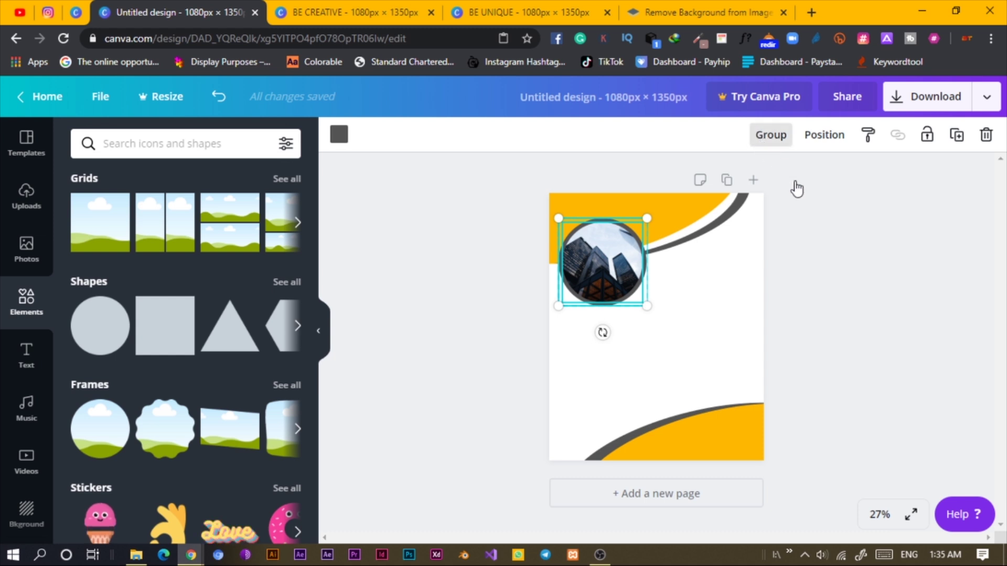
left_click(874, 301)
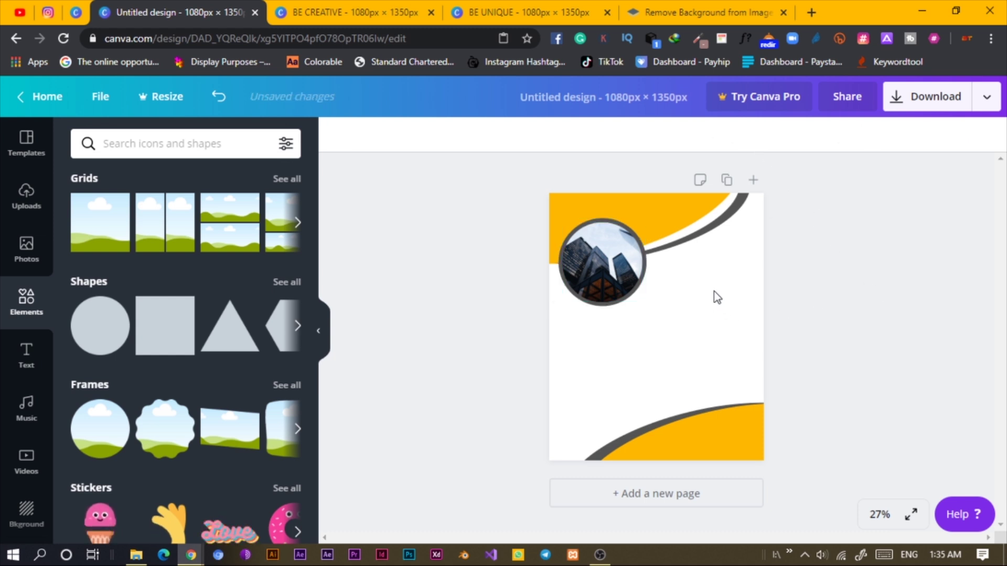
left_click(709, 329)
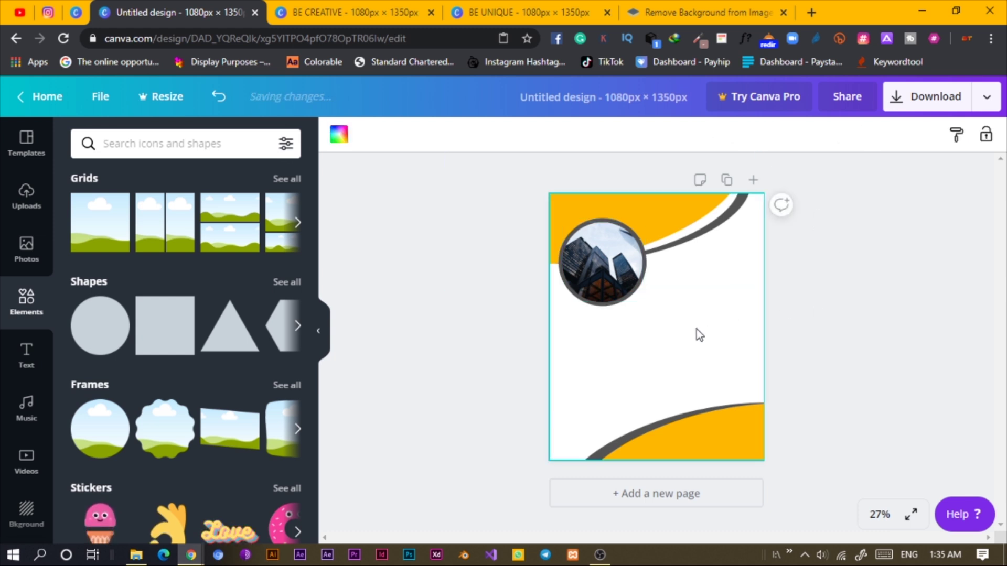
Copy the blue circular logo icon from the BRAINER.CO design into the untitled 1080 × 1350 px design and place it on the yellow shape
left_click(87, 14)
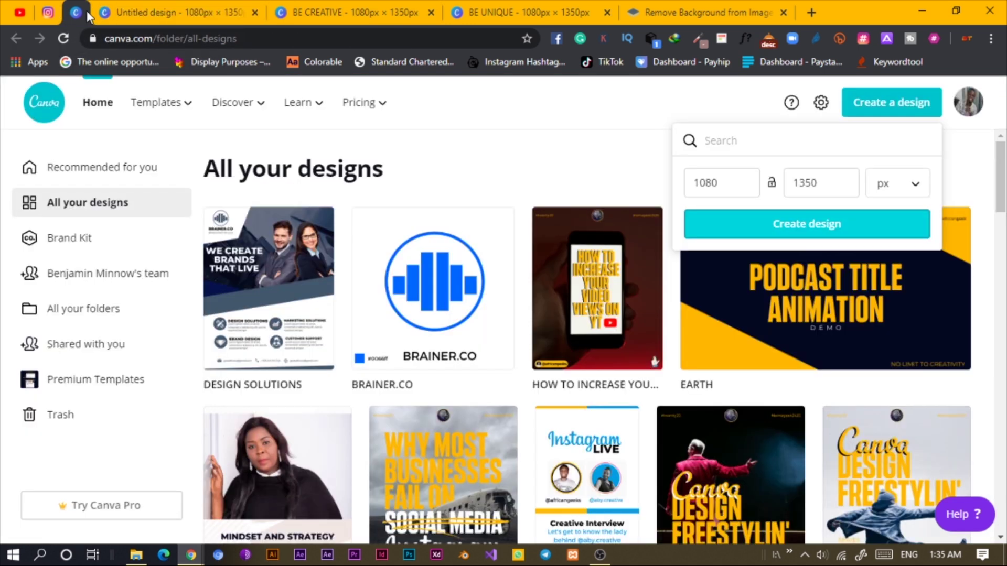
left_click(410, 243)
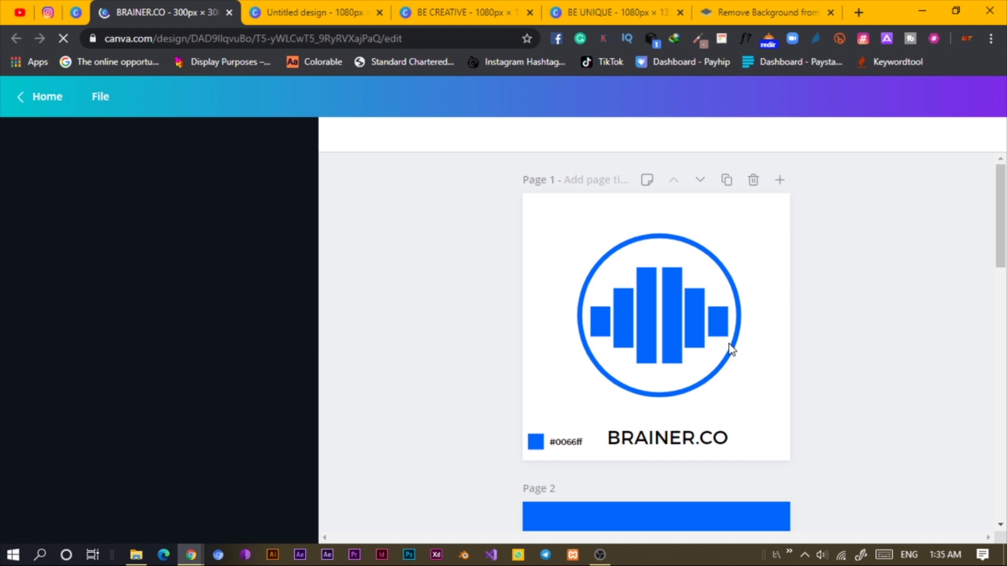
left_click_drag(486, 247, 821, 356)
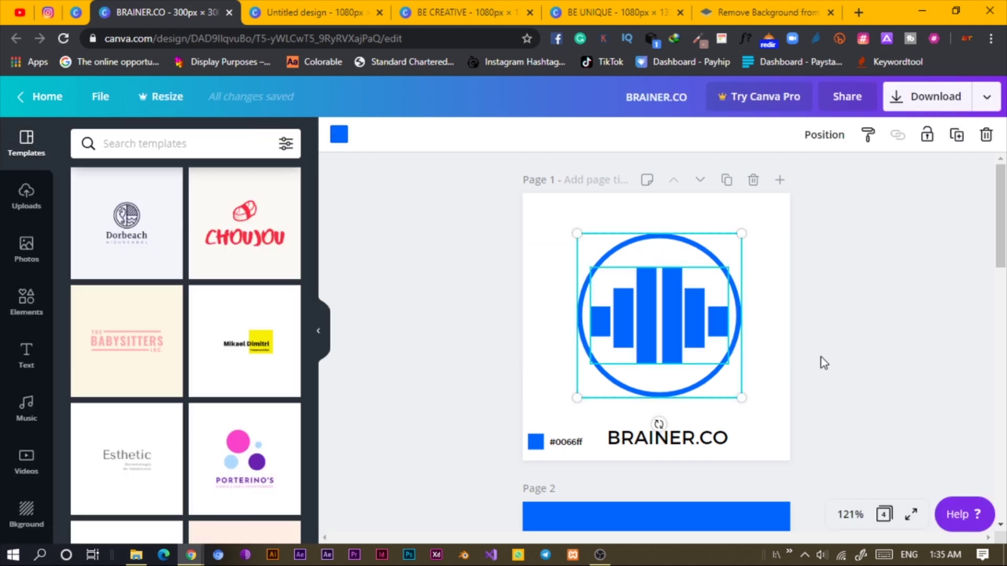
left_click(261, 3)
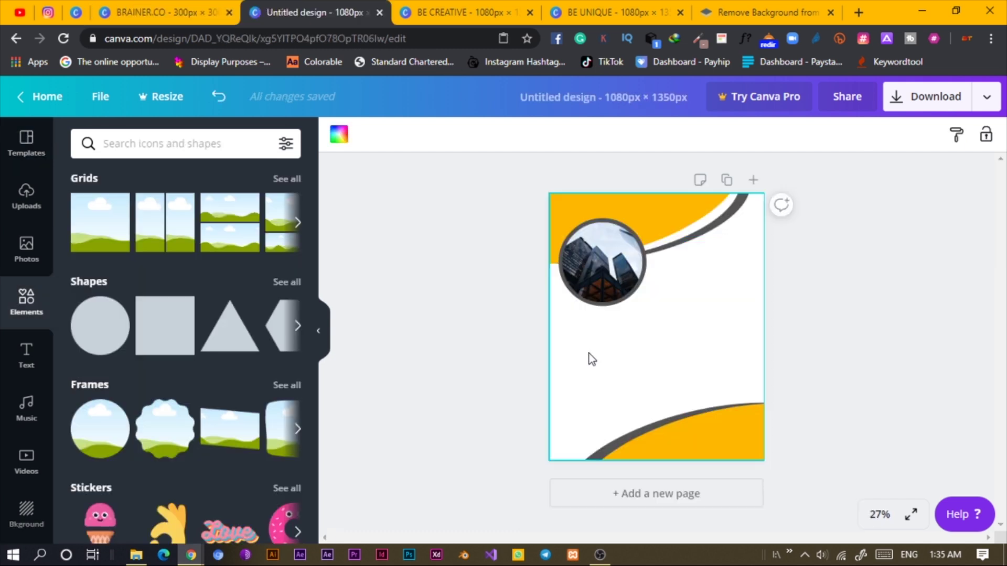
key("ctrl+v")
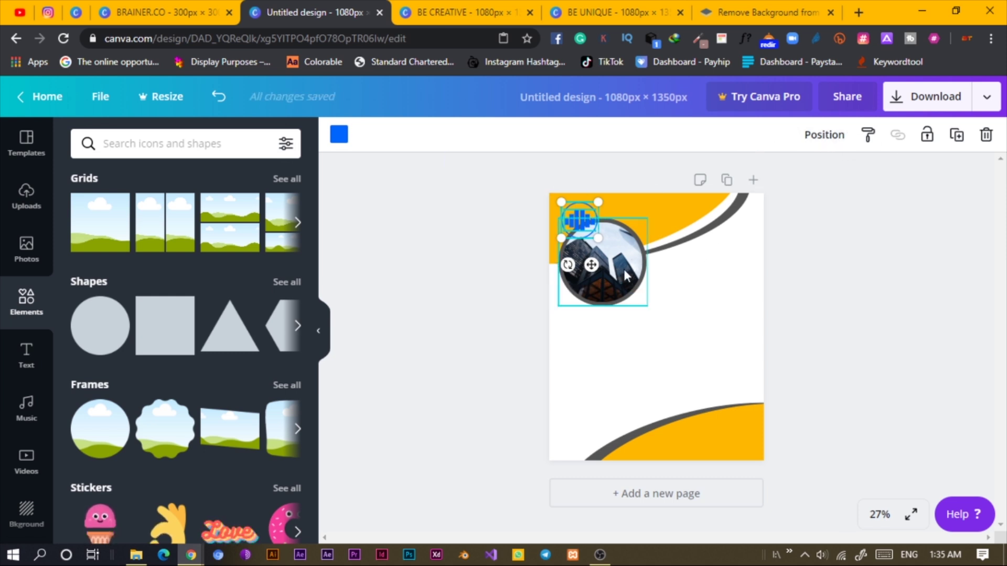
left_click_drag(723, 282, 678, 258)
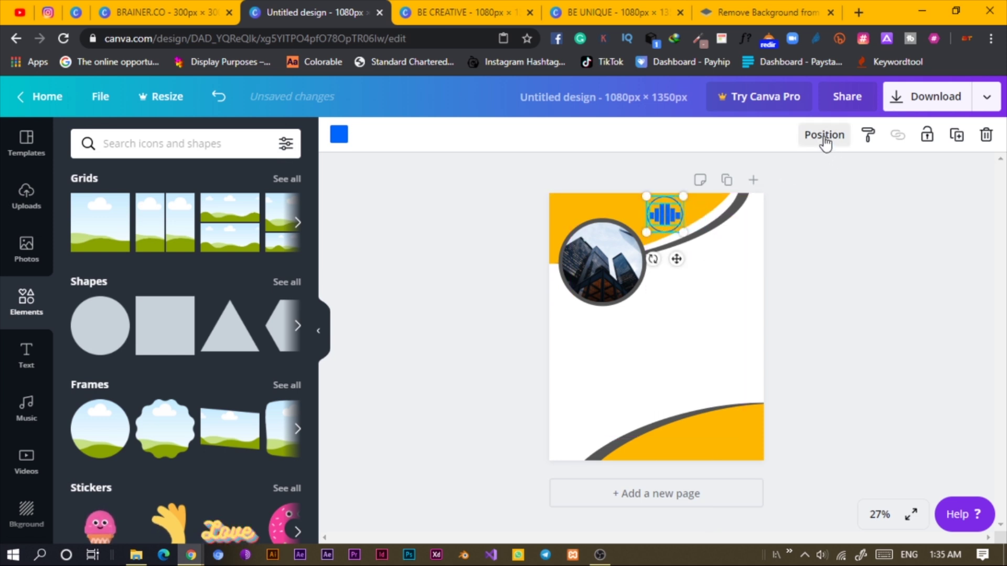
Recolour the pasted logo icon dark grey and shrink it to about 112 × 112 px
left_click(687, 241)
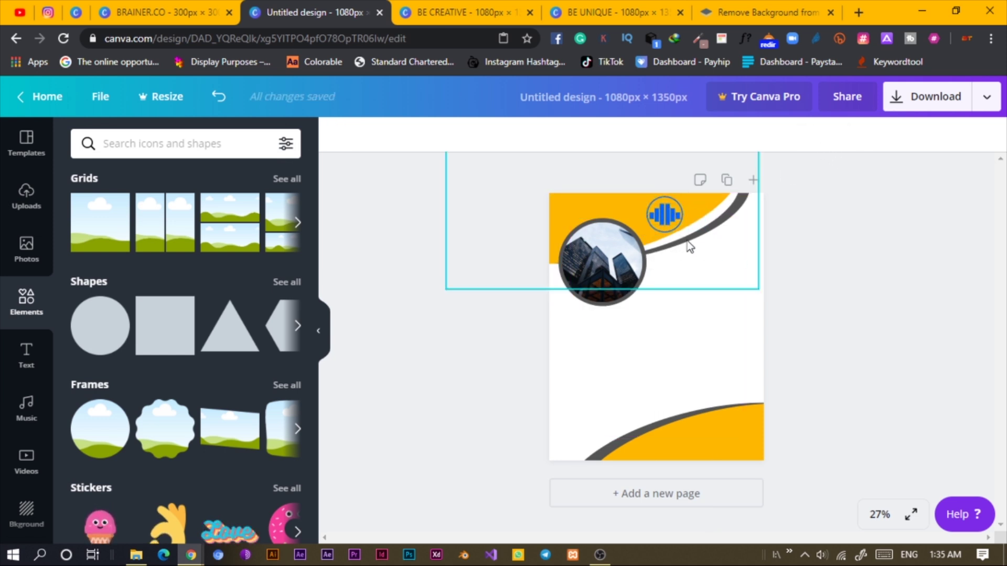
left_click(678, 207)
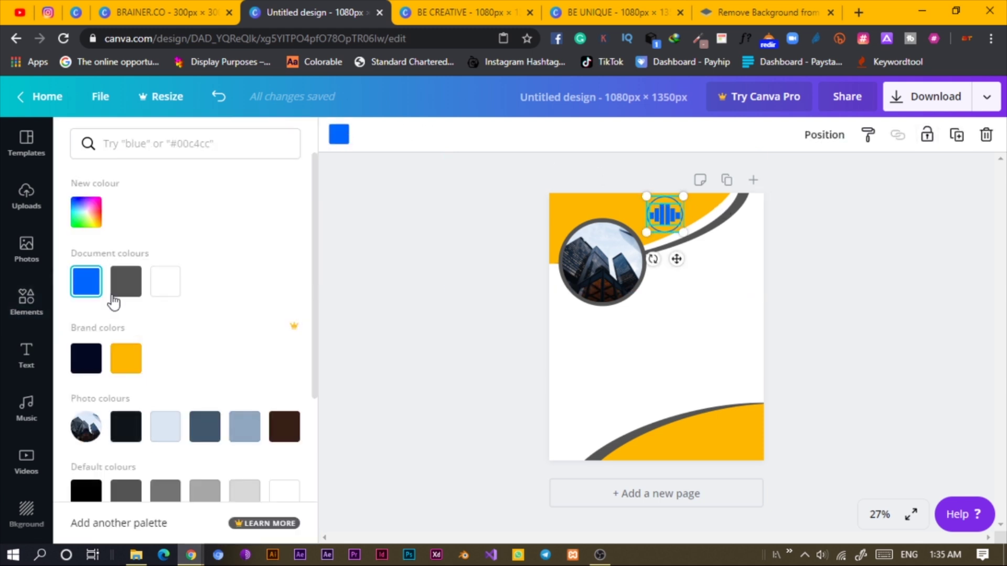
left_click(125, 293)
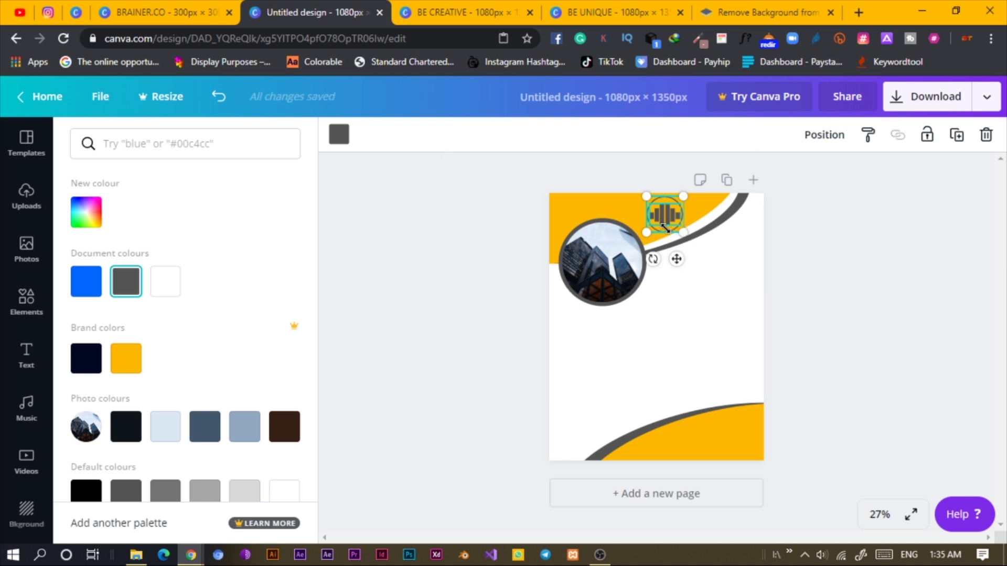
left_click_drag(657, 222, 649, 221)
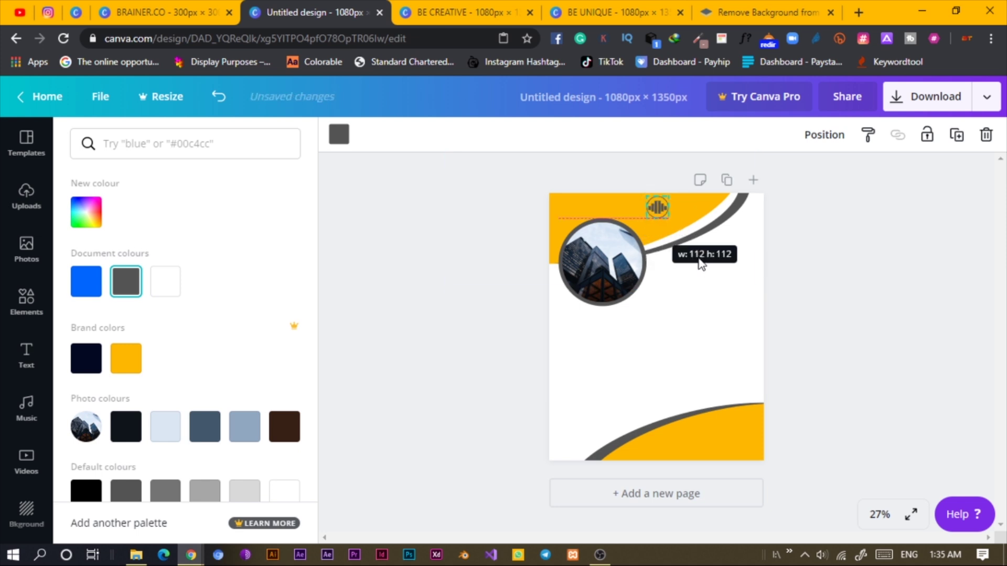
left_click_drag(701, 264, 700, 259)
Shrink the logo icon a little more and move it into the page's upper-left corner above the photo
key("ctrl+plus")
key("ctrl+plus")
scroll(637, 272, "up", 3)
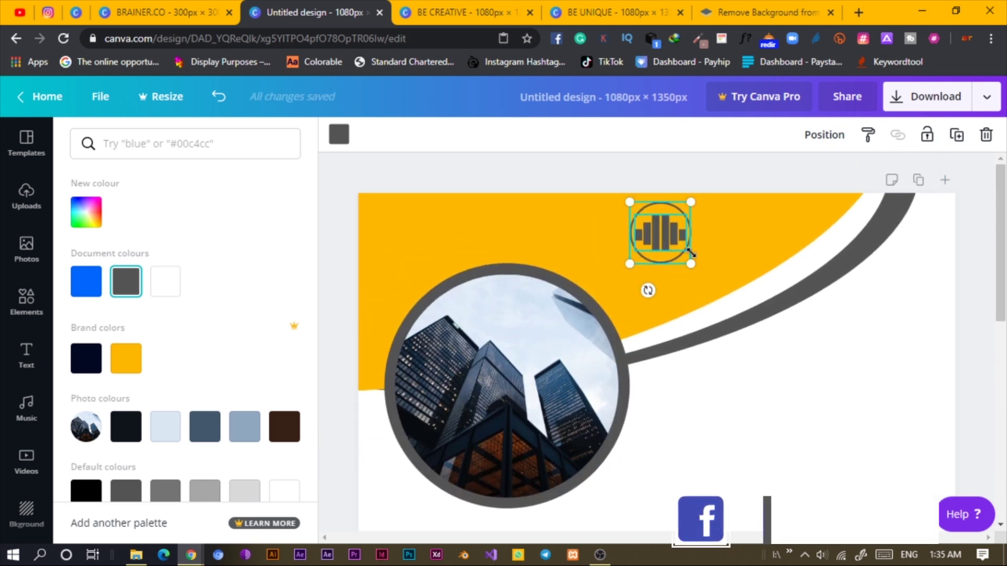
left_click_drag(690, 253, 417, 226)
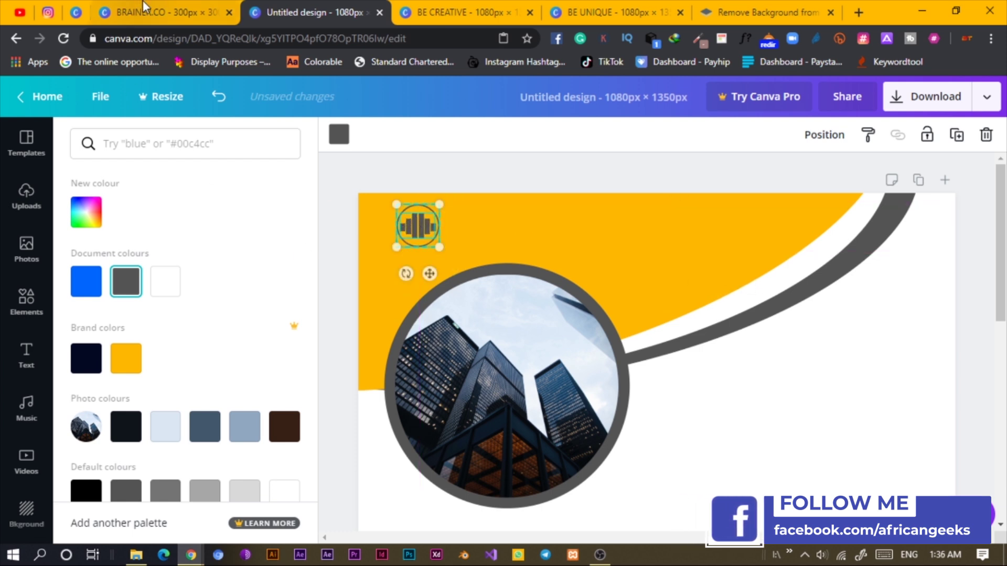
Copy the BRAINER.CO text from the logo design and paste it into the 1080 × 1350 px design
left_click(152, 11)
left_click(655, 435)
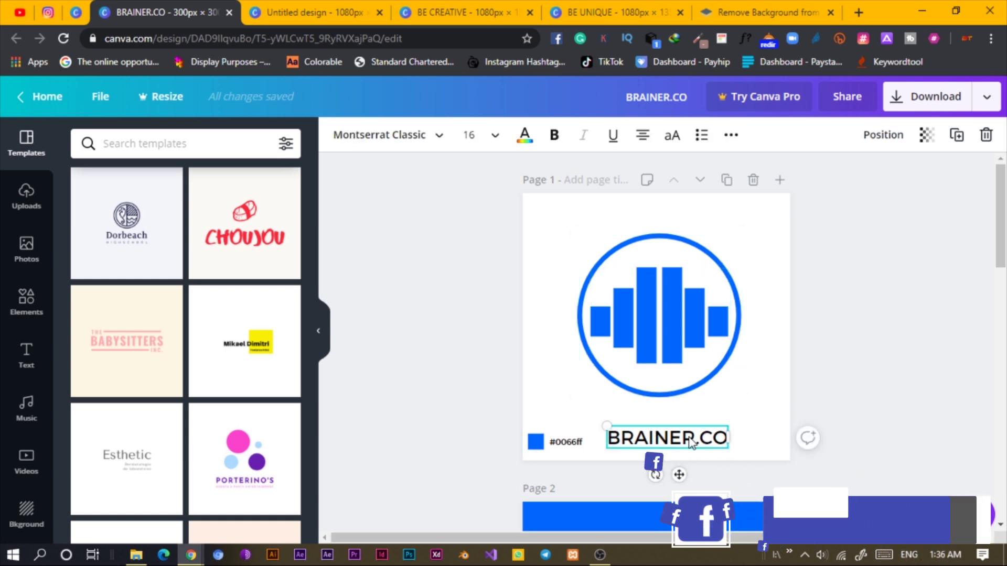
right_click(706, 449)
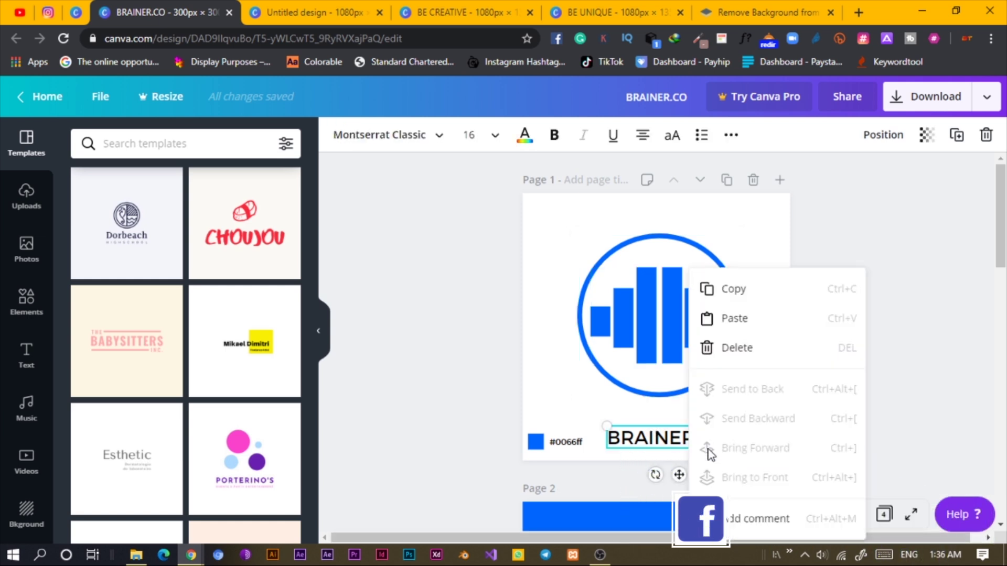
left_click(734, 289)
left_click(314, 12)
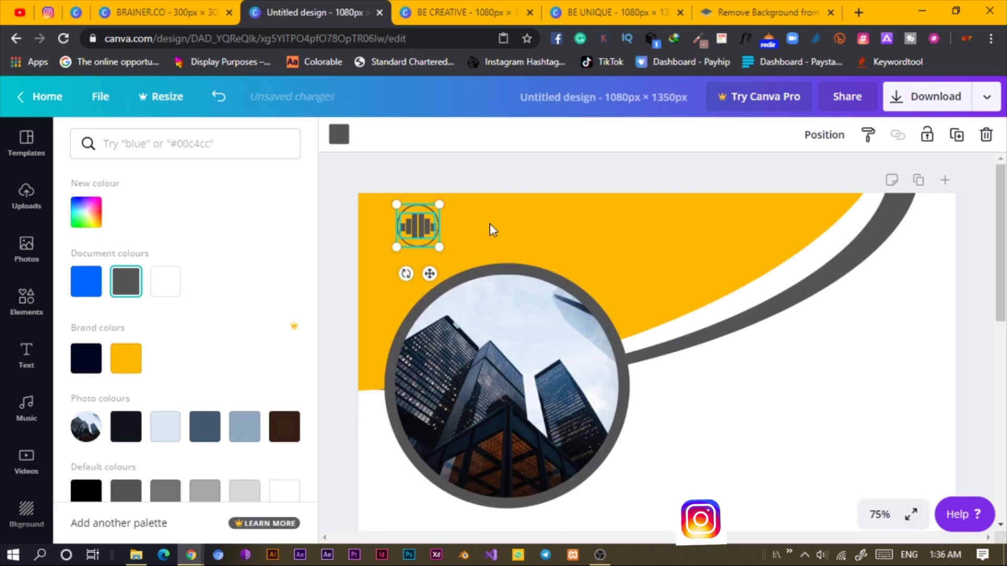
left_click(587, 216)
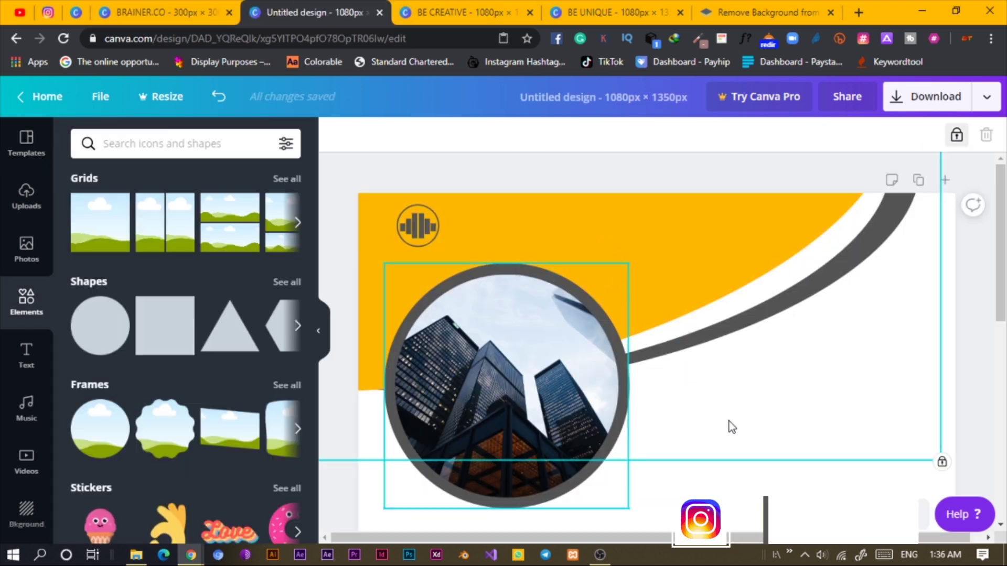
key("ctrl+v")
Place the BRAINER.CO text just right of the logo icon, enlarged to font size 23.8 and set in bold
key("ctrl+minus")
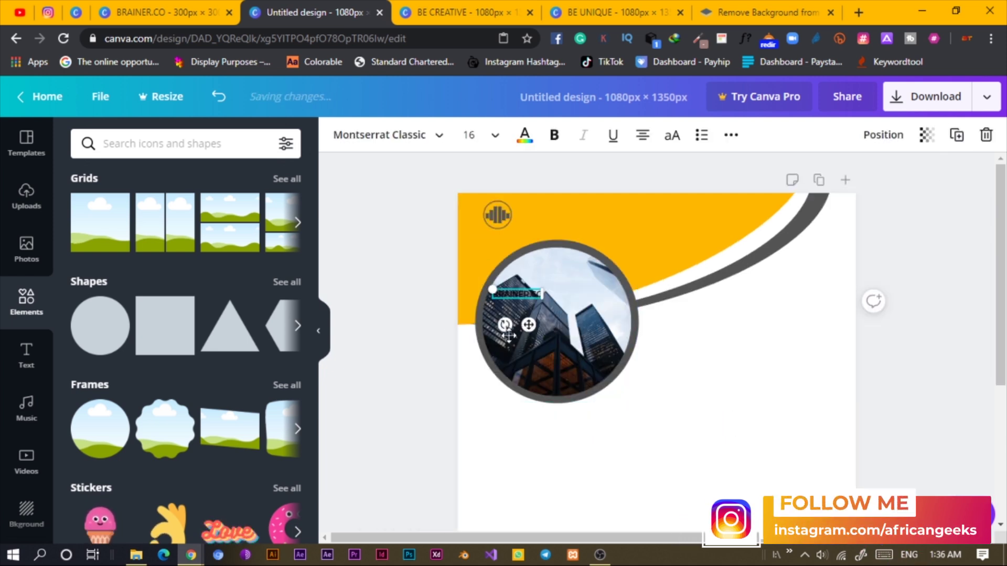
key("ctrl+plus")
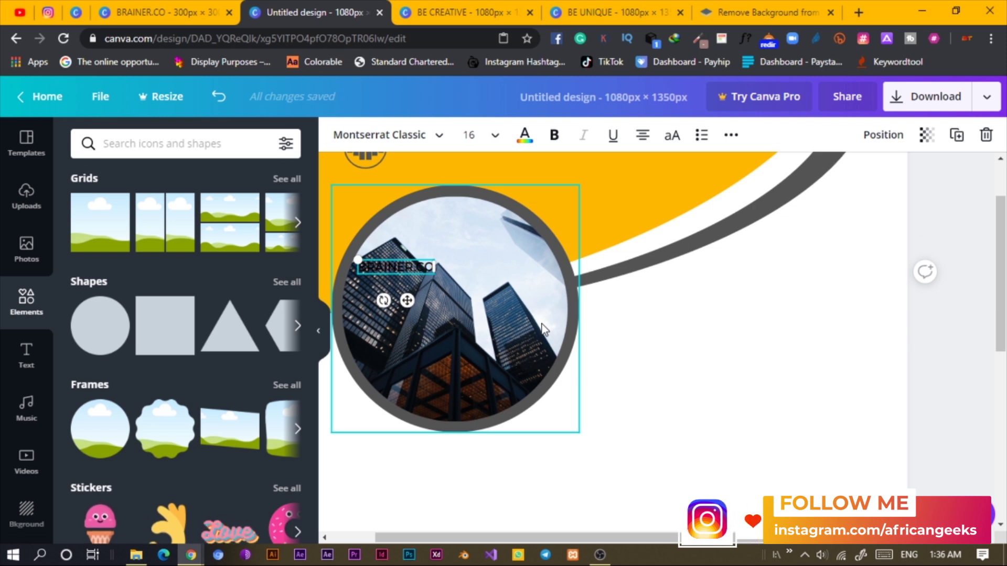
scroll(542, 325, "up", 2)
left_click_drag(406, 377, 498, 255)
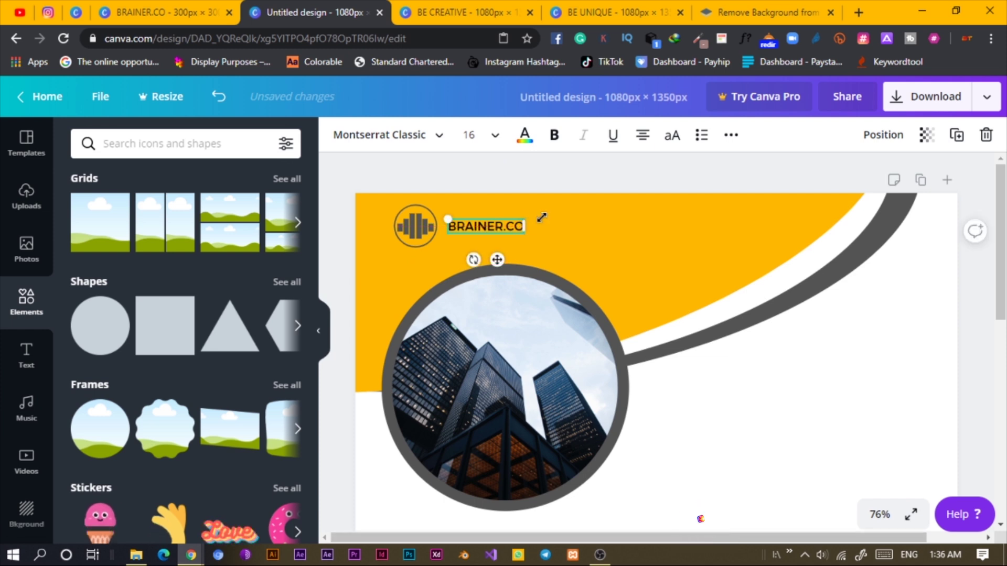
left_click_drag(552, 215, 582, 208)
mouse_move(514, 261)
left_mouse_down()
mouse_move(511, 270)
mouse_move(512, 262)
left_mouse_up()
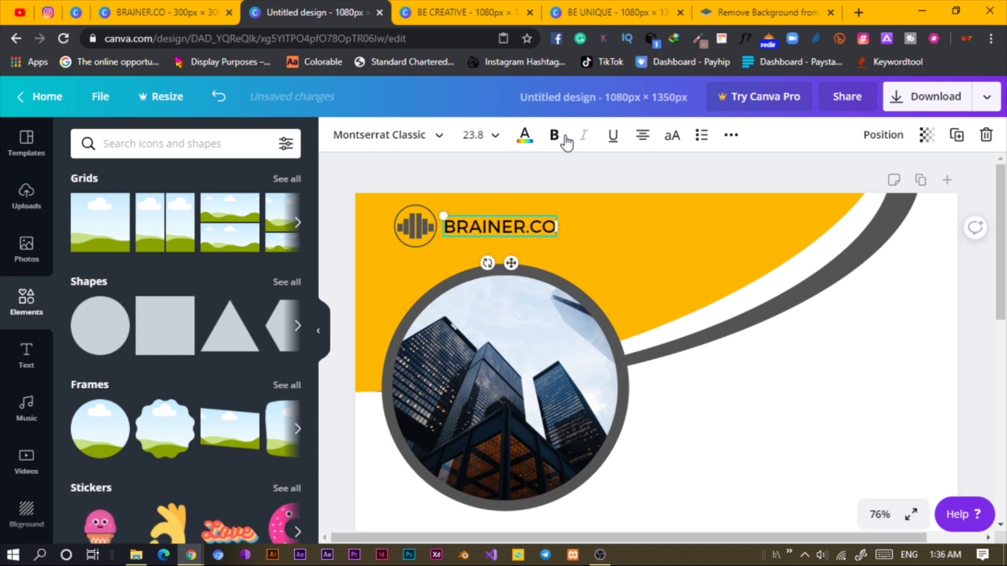
left_click(553, 137)
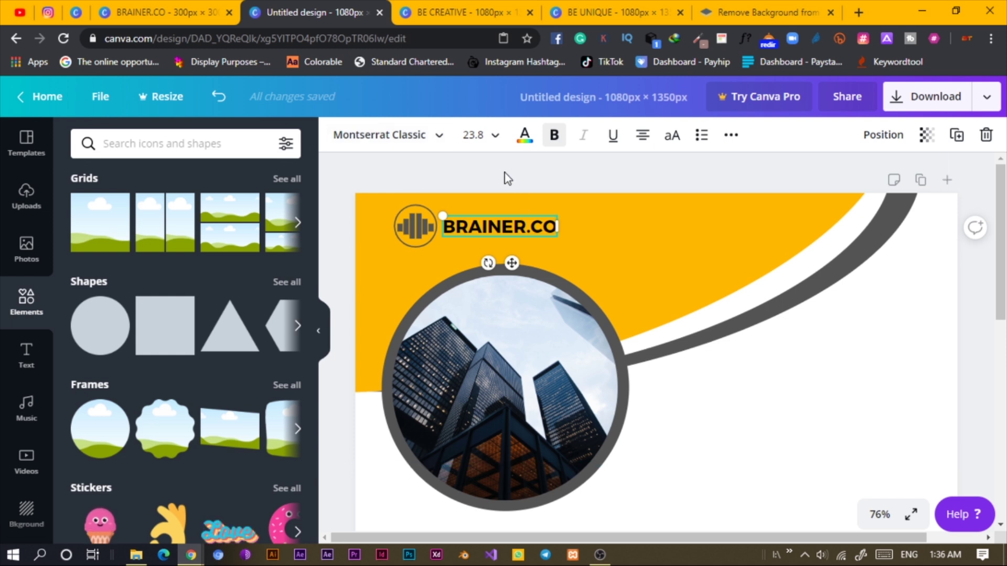
key("Escape")
Add a text box on the yellow shape near the company name reading "always there for you!"
key("t")
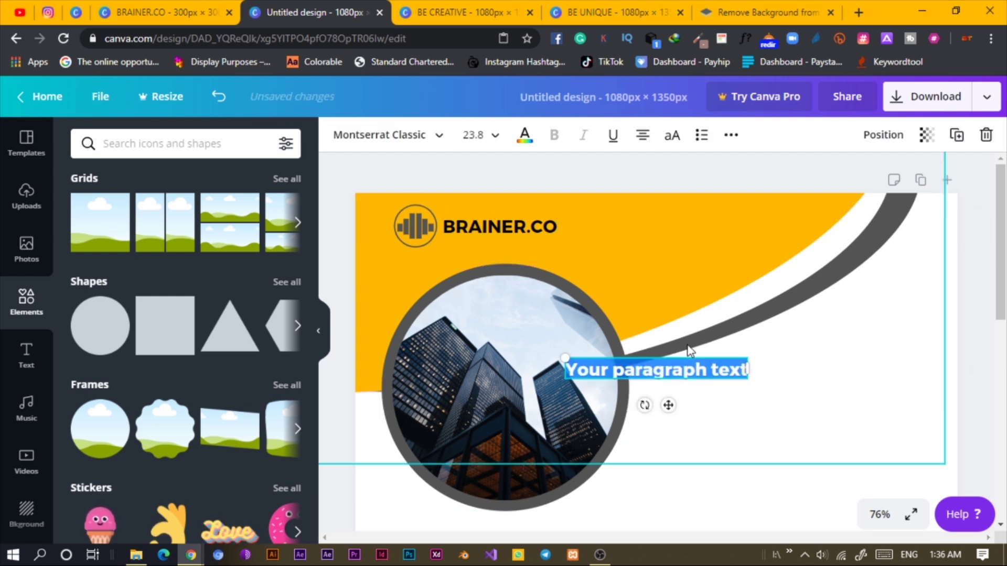
left_click_drag(668, 405, 651, 248)
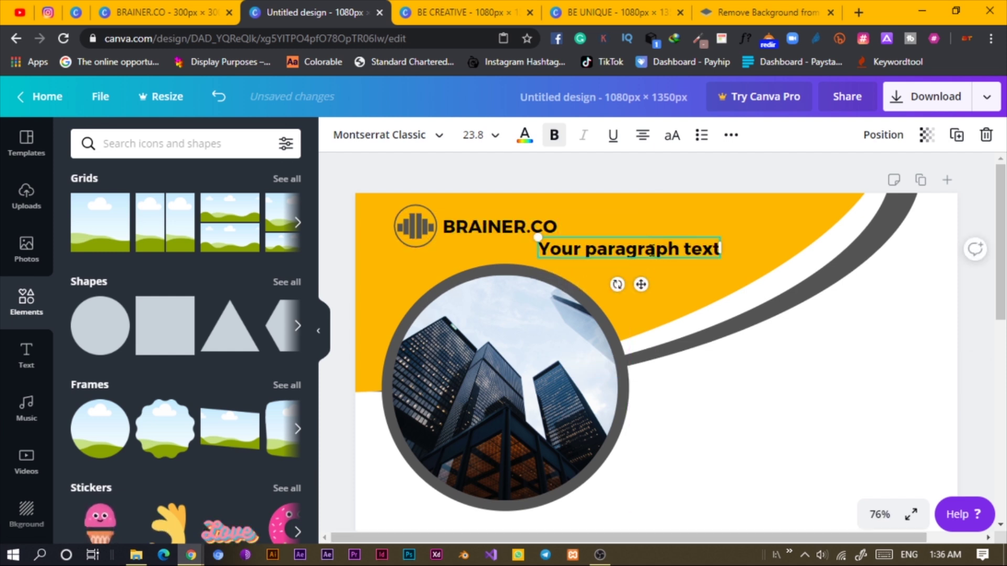
key("ctrl+a")
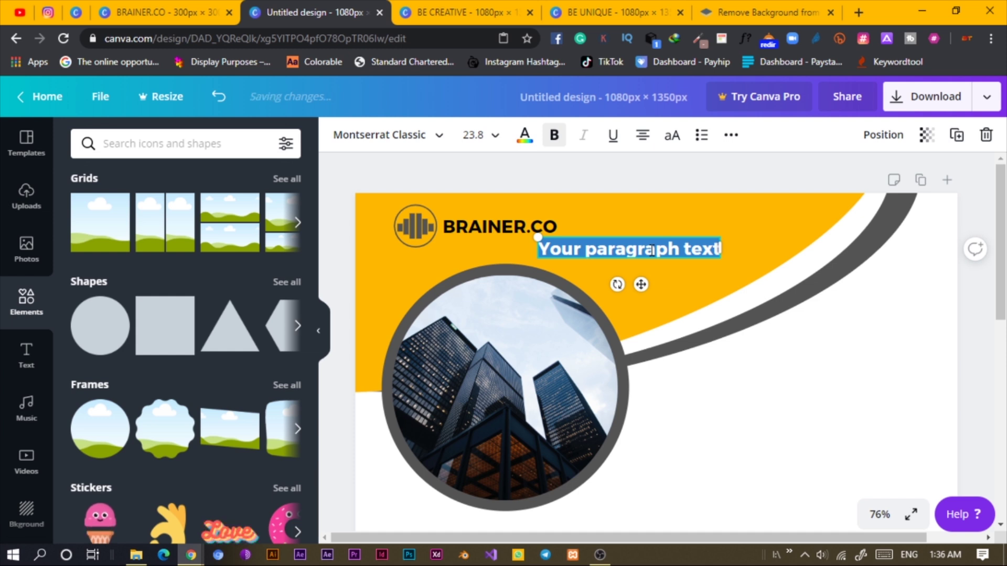
type("always there f")
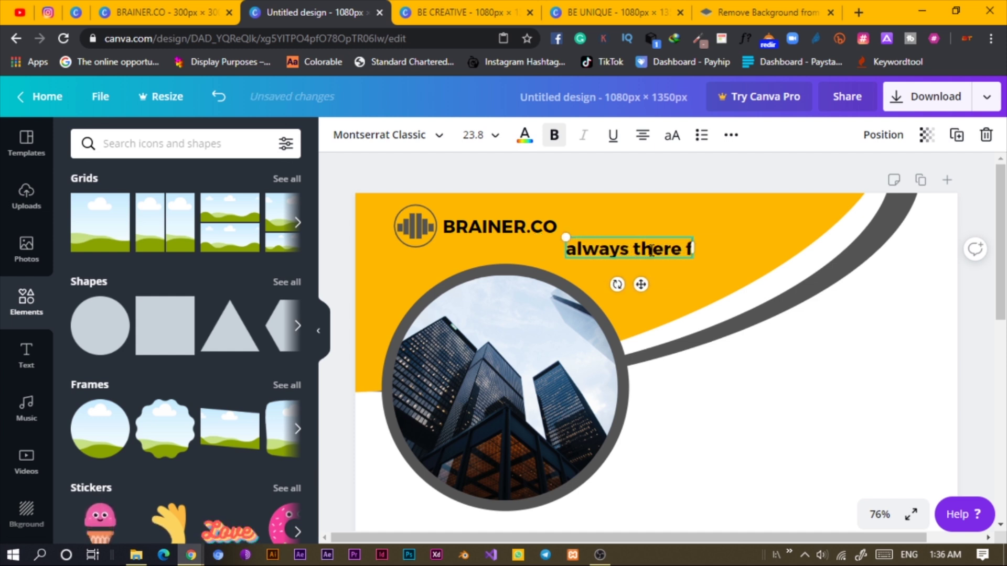
type("or you")
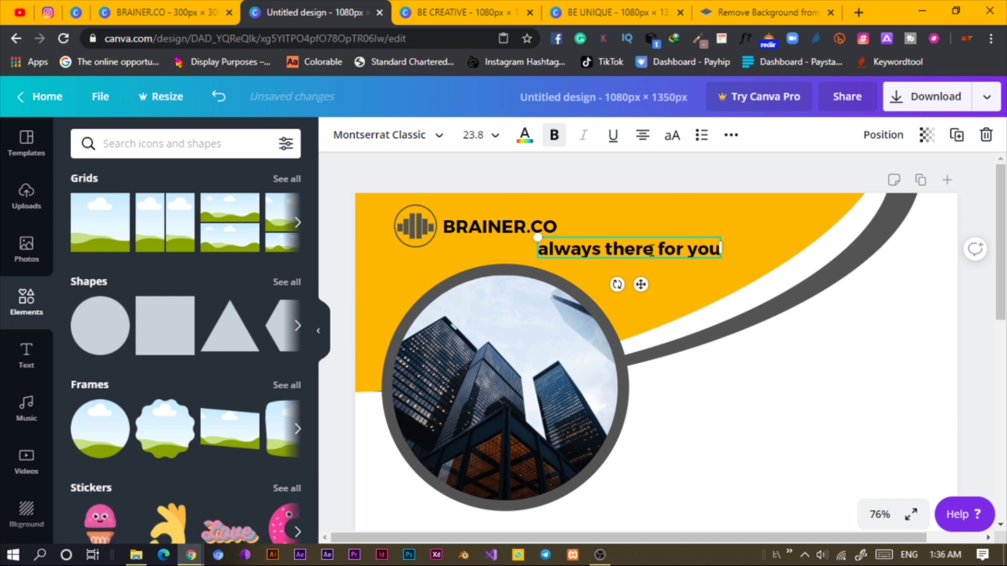
type("!")
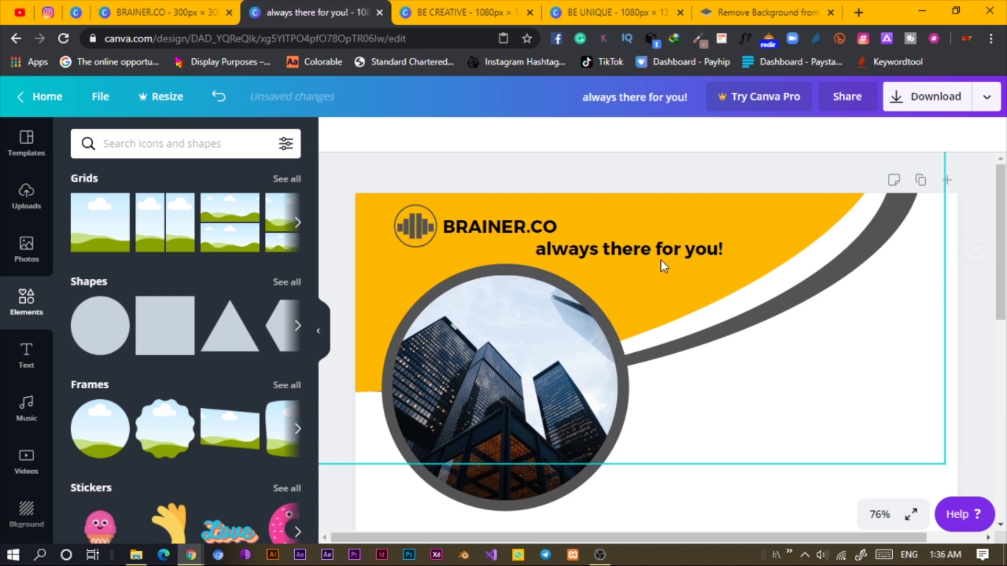
Remove the tagline's bold, reduce it to font size 14.5 and align it closely beneath BRAINER.CO
left_click(559, 138)
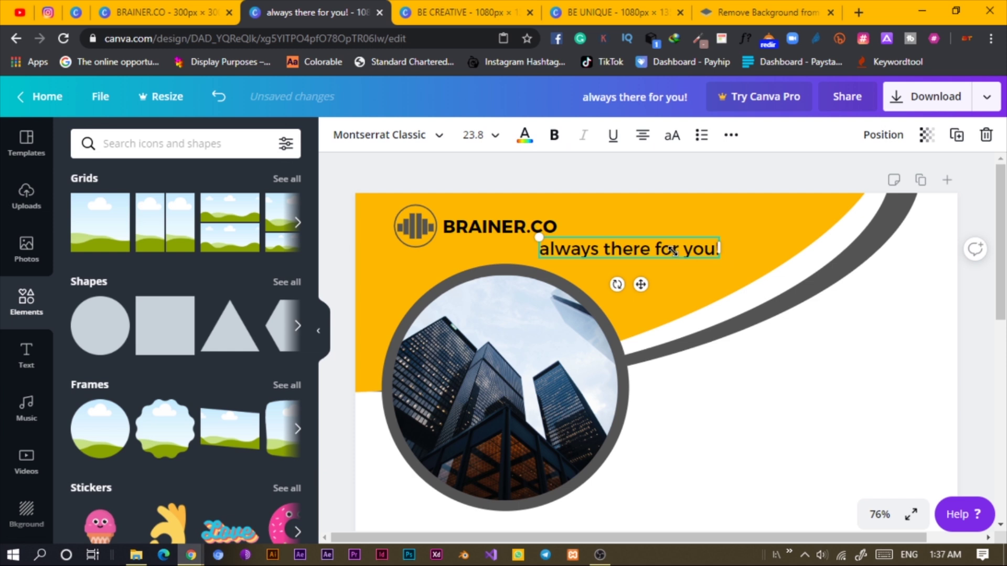
left_click_drag(669, 250, 517, 282)
left_click_drag(560, 245, 564, 259)
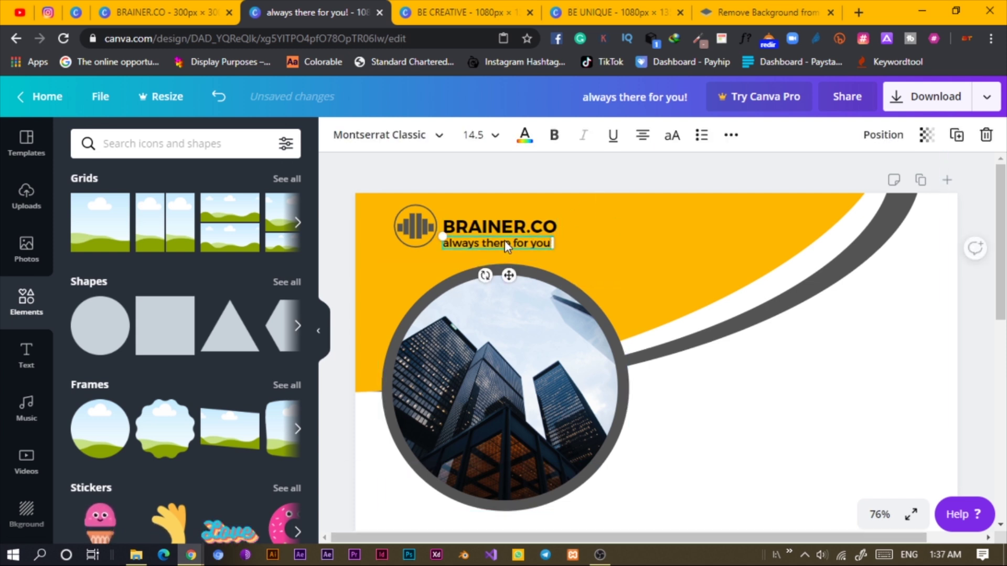
left_click_drag(520, 243, 523, 239)
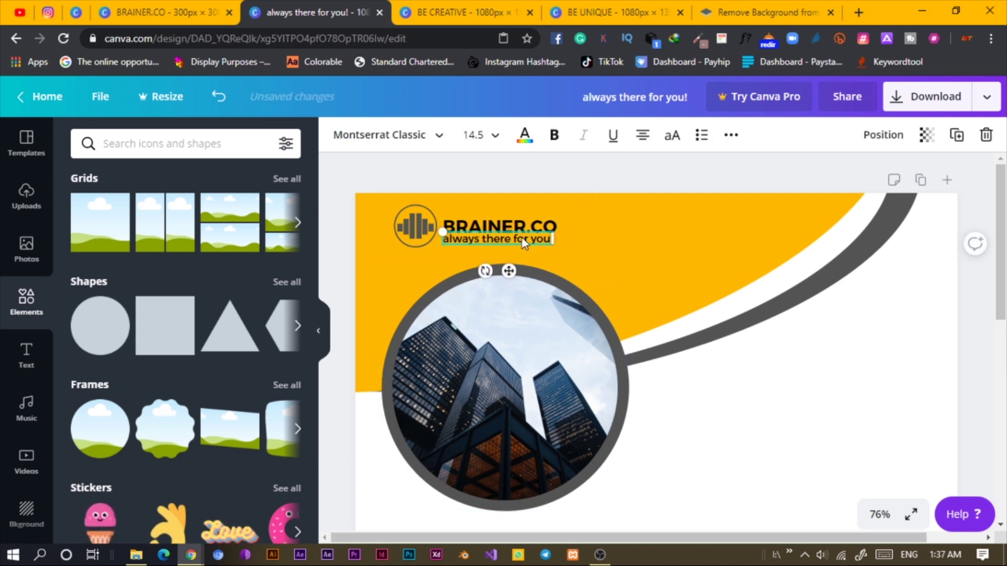
left_click(537, 189)
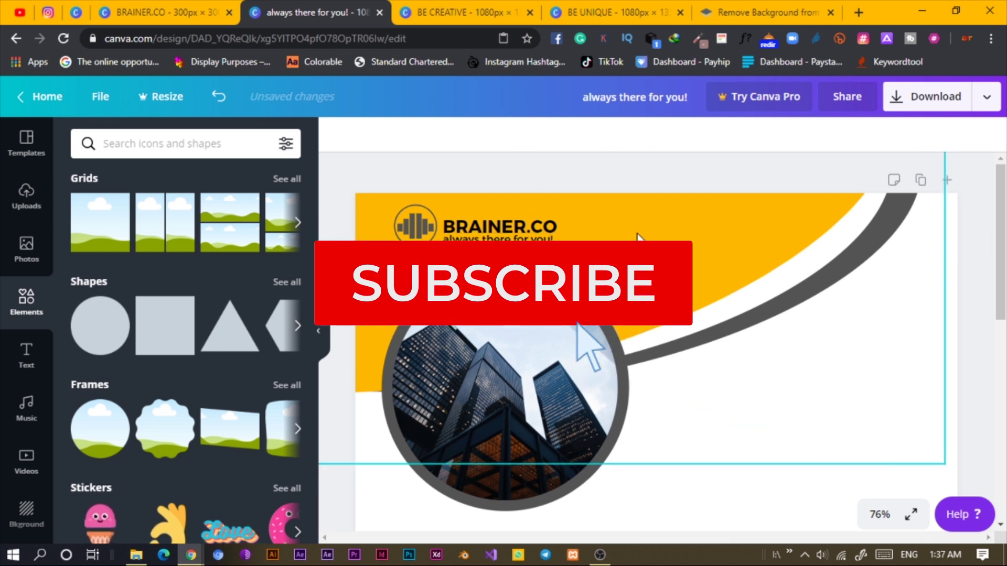
Shift the company name and tagline together up level with the logo icon and recolour both texts dark grey
left_click(483, 229)
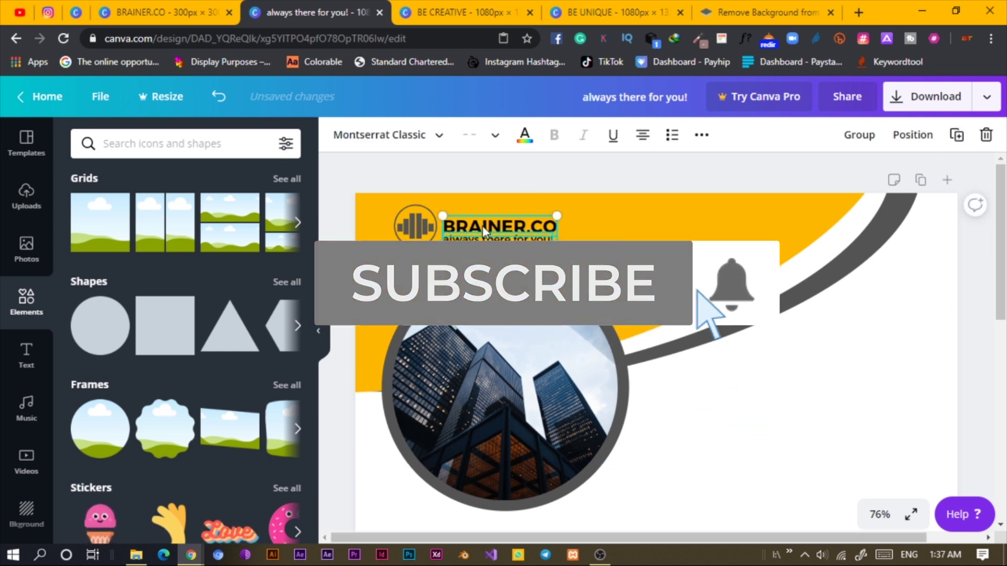
left_click_drag(484, 230, 457, 203)
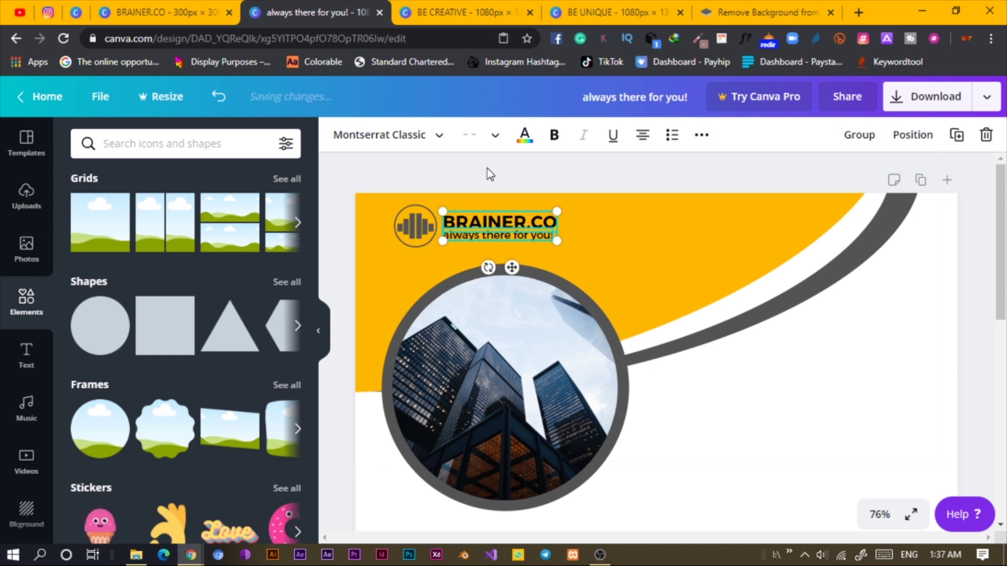
left_click(525, 136)
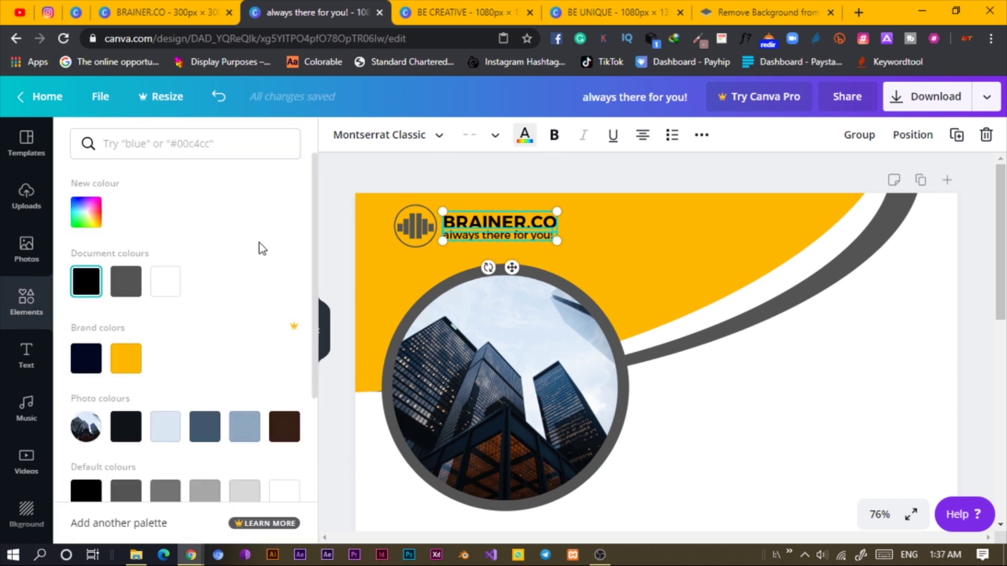
left_click(131, 283)
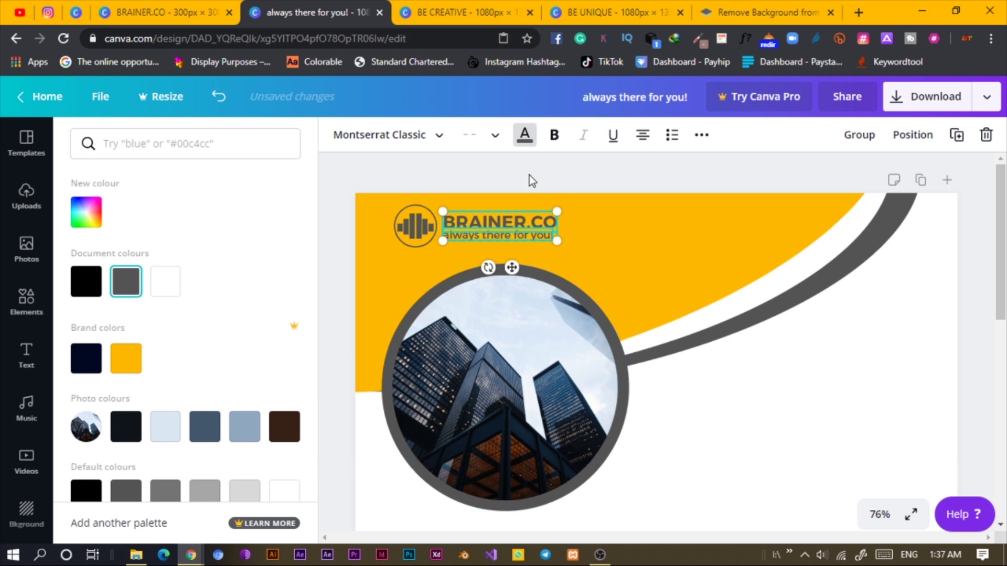
key("Escape")
key("Escape")
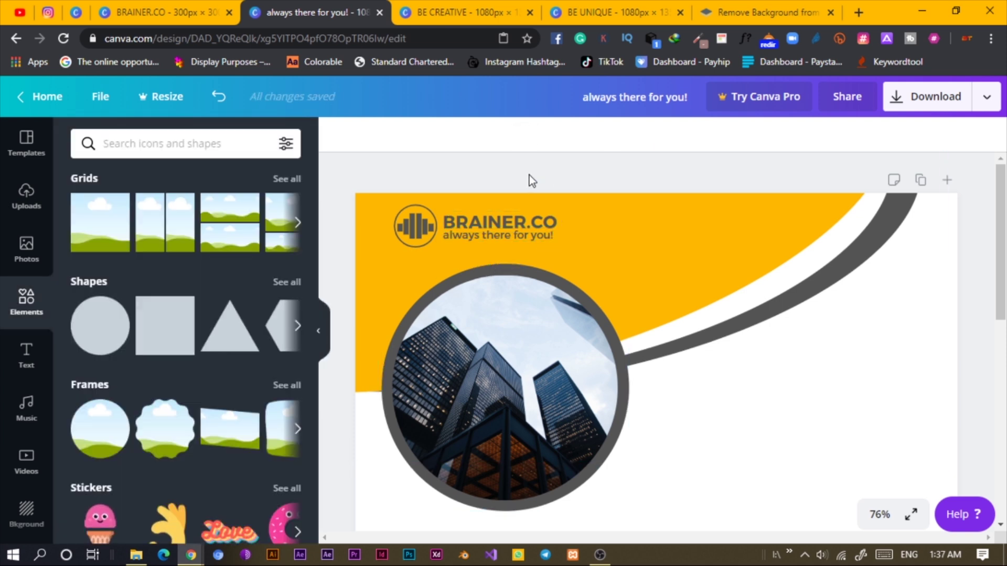
Place a copy of the BRAINER.CO text on the white area beside the circular photo, enlarged to font size 57.3
key("ctrl+minus")
key("ctrl+minus")
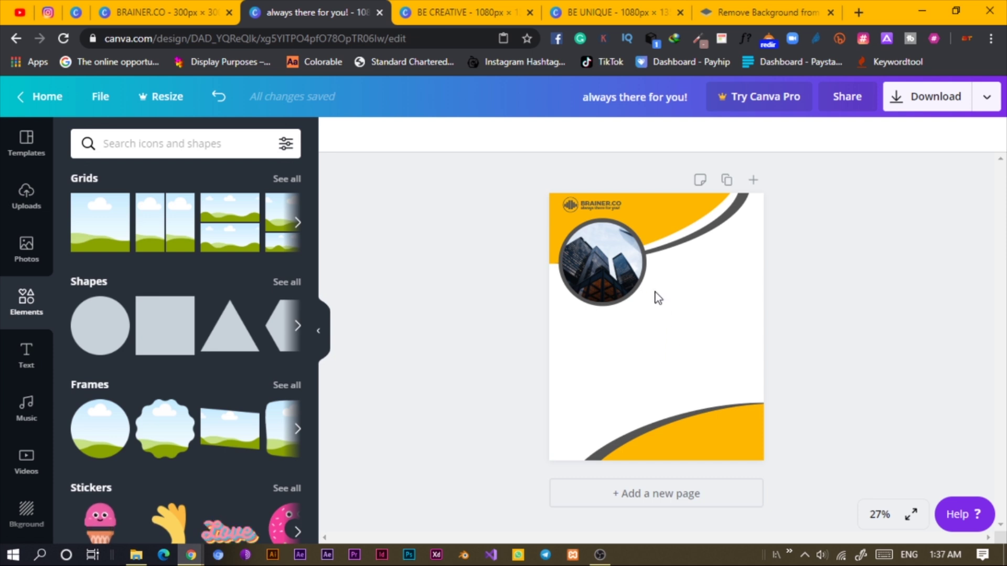
left_click(598, 201)
left_click_drag(597, 198, 714, 308)
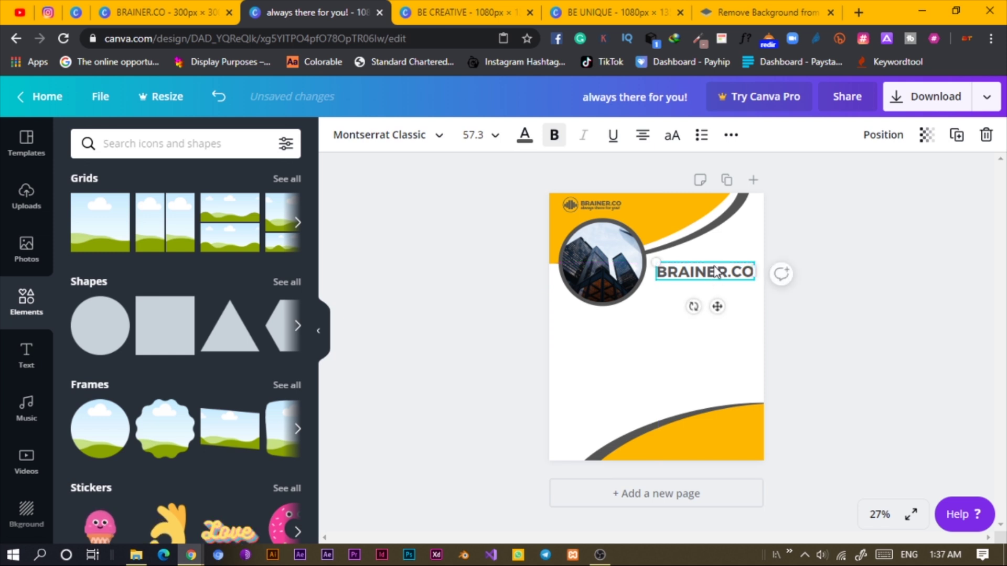
Replace the copied company name with the headline WE SERVE BUSINESS
double_click(696, 270)
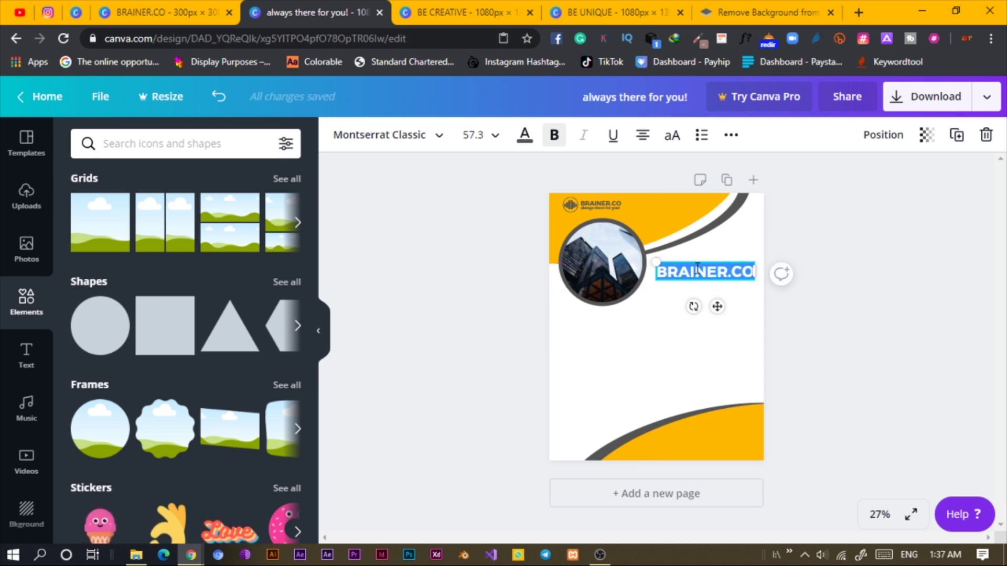
type("a")
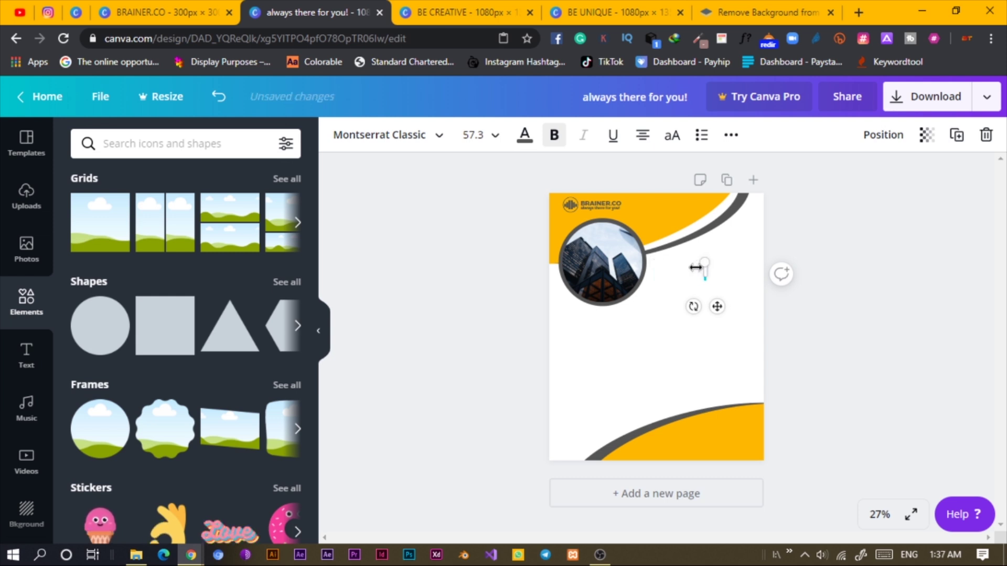
type("WE SERVE")
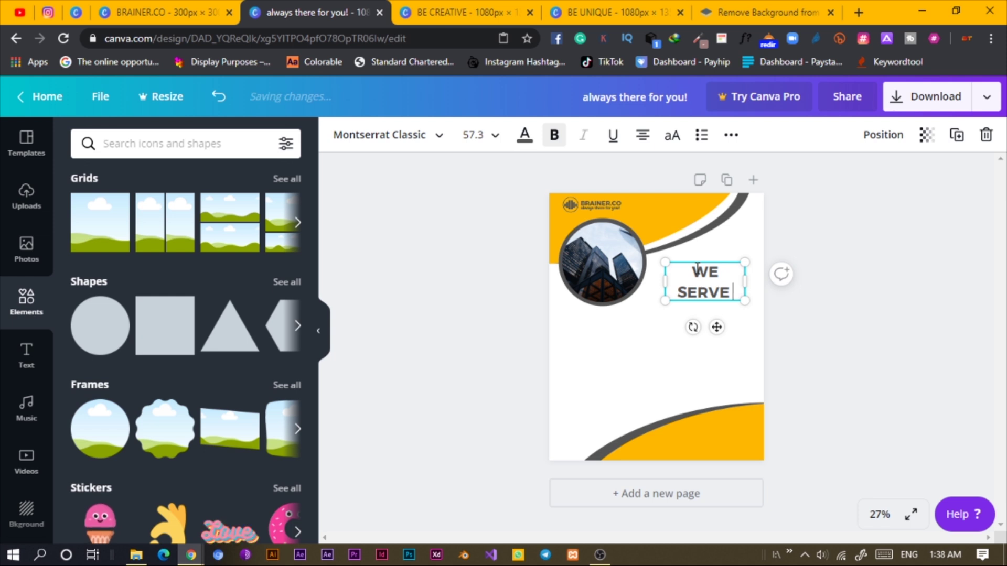
type(" BUSIS")
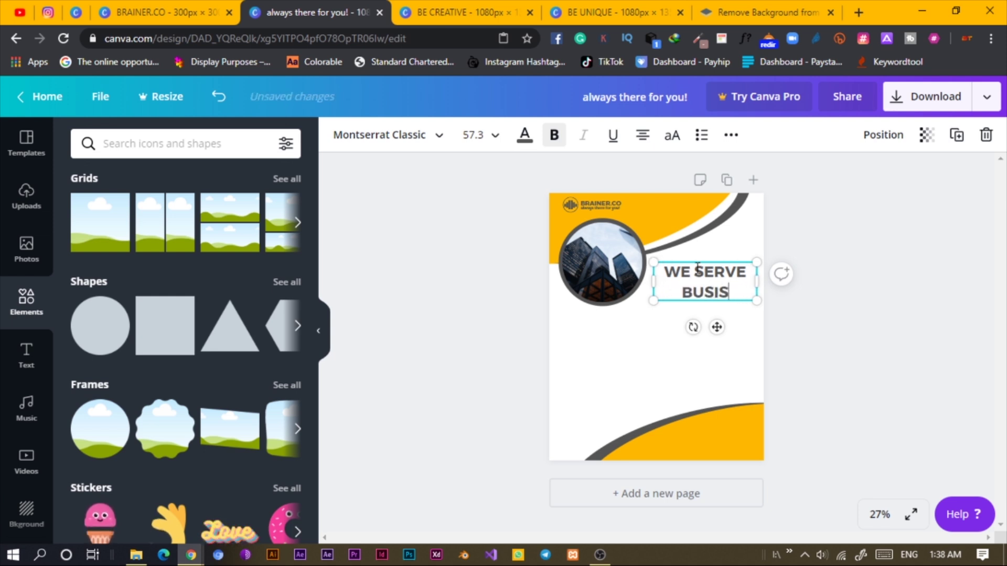
key("BackSpace")
key("BackSpace")
type("SI")
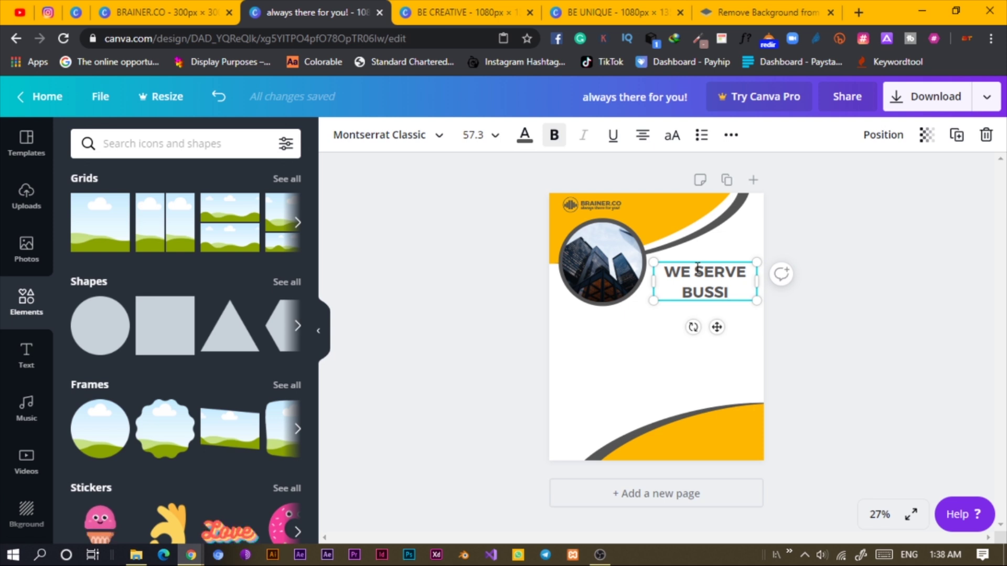
key("BackSpace")
key("BackSpace")
type("INESS")
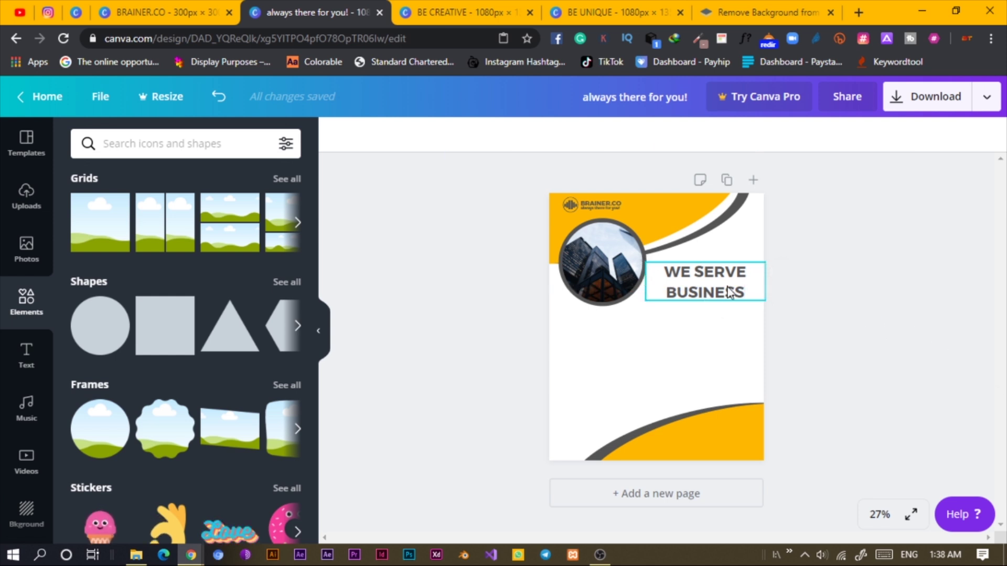
Tighten the line spacing of the two-line WE SERVE BUSINESS headline
left_click(730, 138)
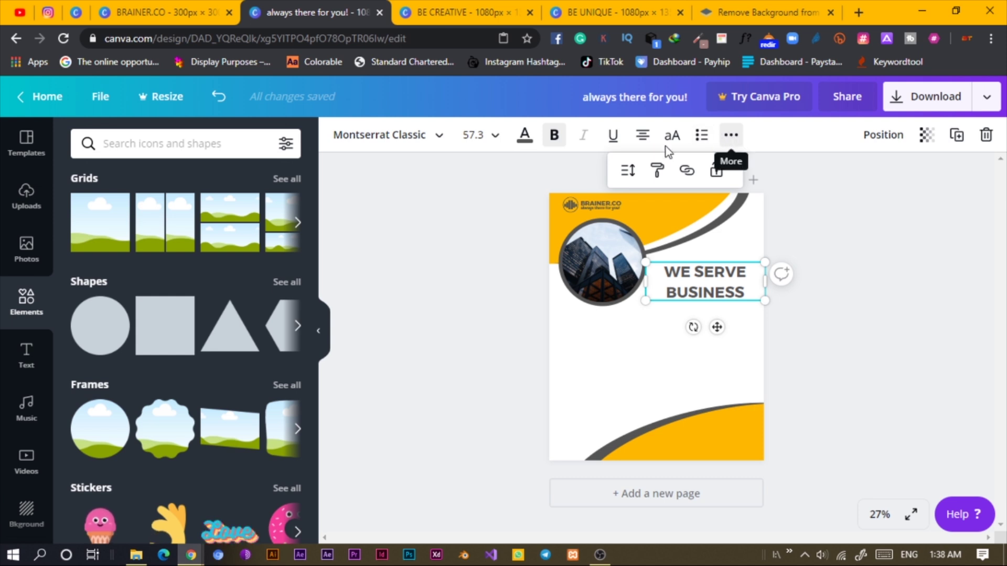
left_click(627, 171)
left_click_drag(738, 251, 722, 252)
left_click(787, 339)
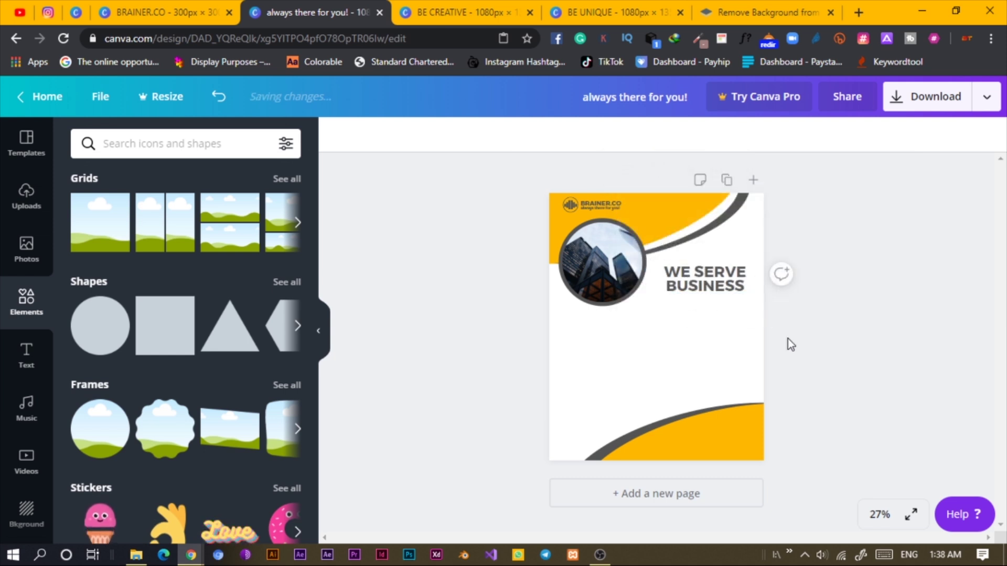
Enlarge the headline to font size 74.9 and move it slightly down beside the circular photo
left_click(719, 285)
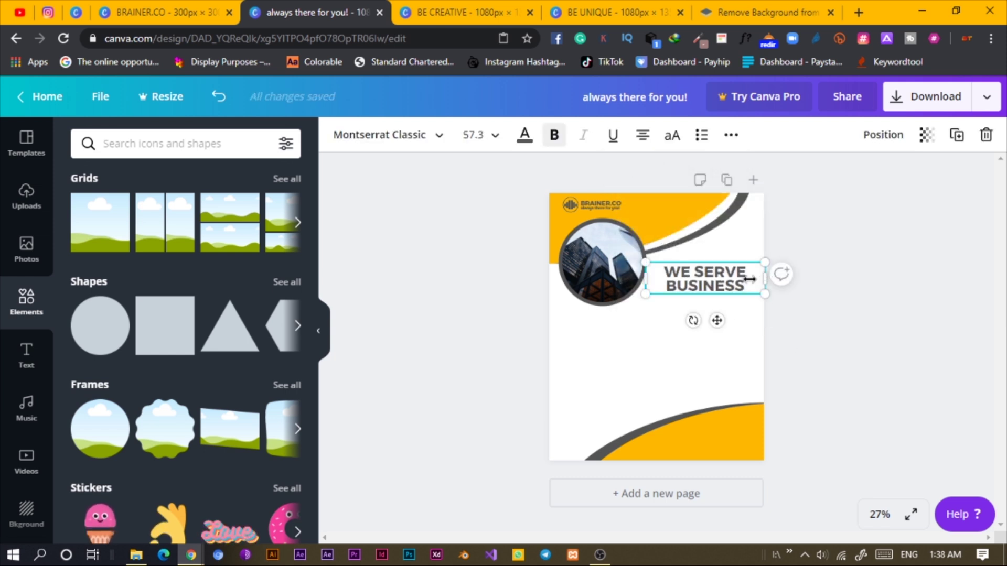
left_click_drag(764, 278, 739, 345)
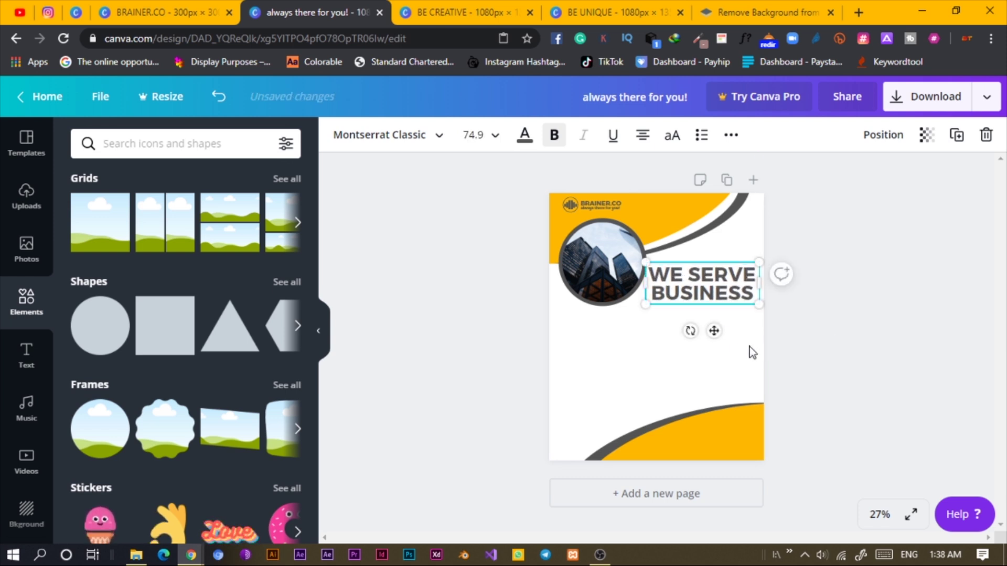
left_click(725, 346)
left_click(706, 296)
left_click_drag(705, 294, 723, 320)
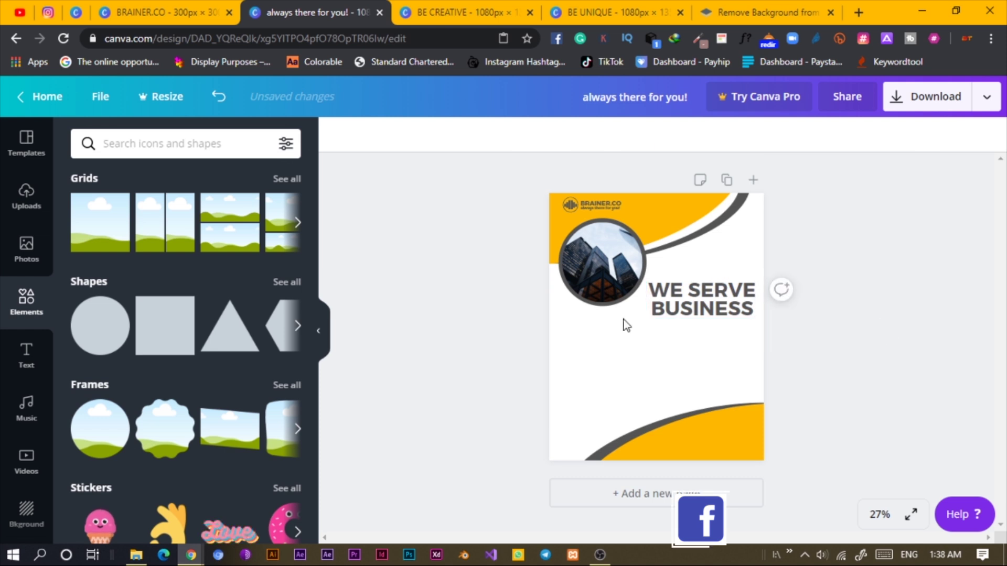
Recolour only the word BUSINESS in the headline with the yellow brand colour
left_click(658, 316)
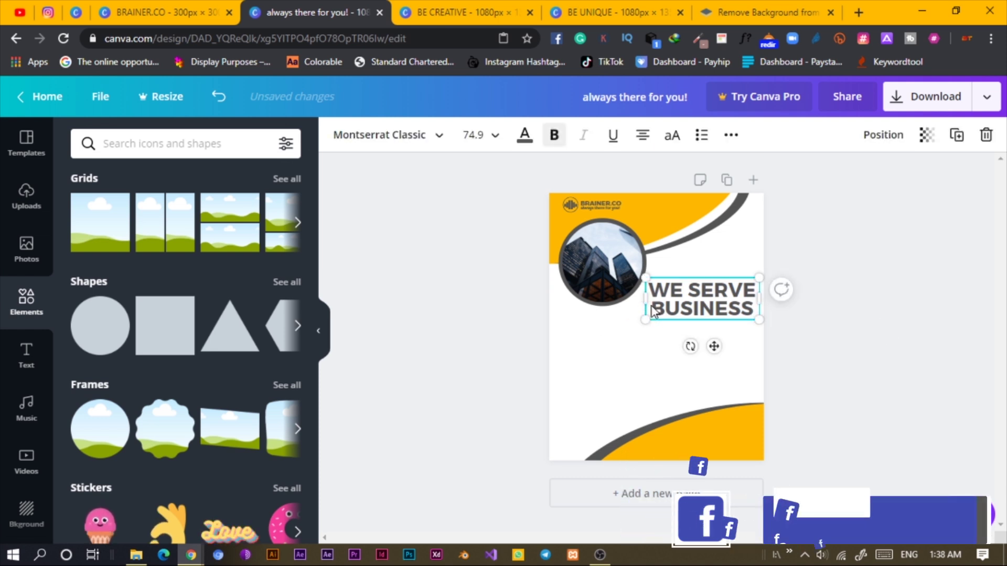
left_click_drag(652, 309, 758, 311)
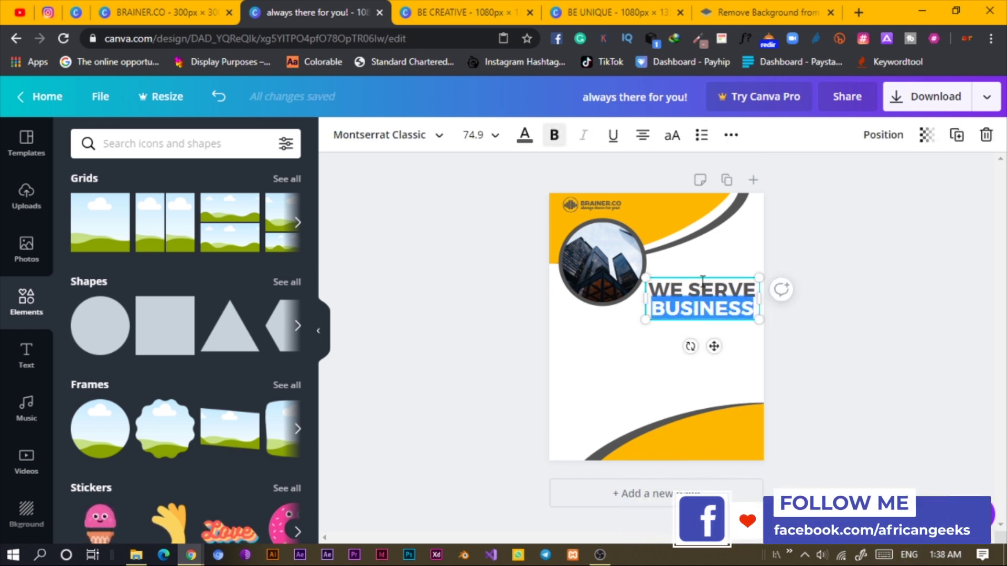
left_click(525, 134)
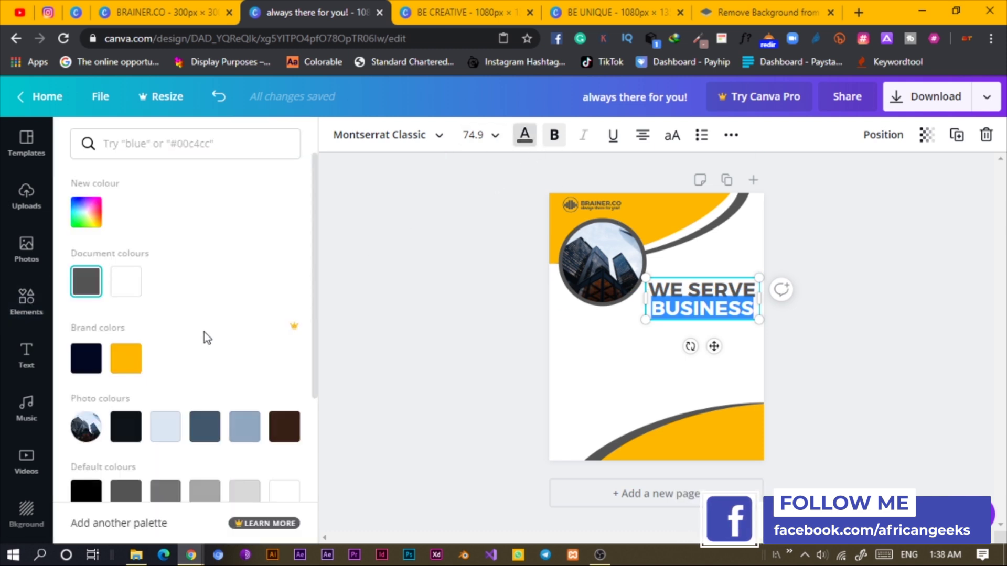
left_click(126, 358)
left_click(822, 318)
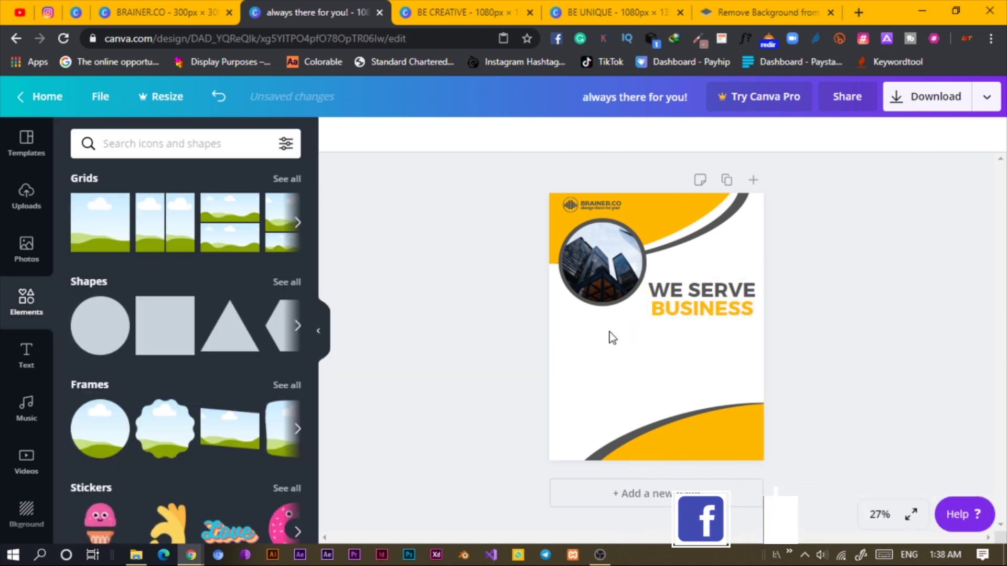
Change BUSINESS to BUSINESSES and resize the headline to font size 67.5 so the word fits on one line
left_click(756, 315)
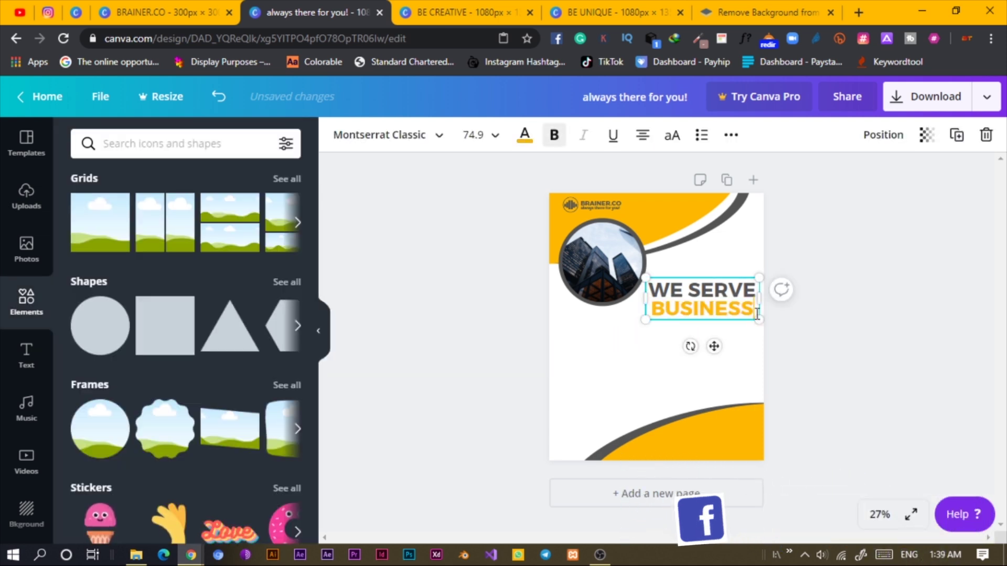
left_click(756, 315)
type("ES")
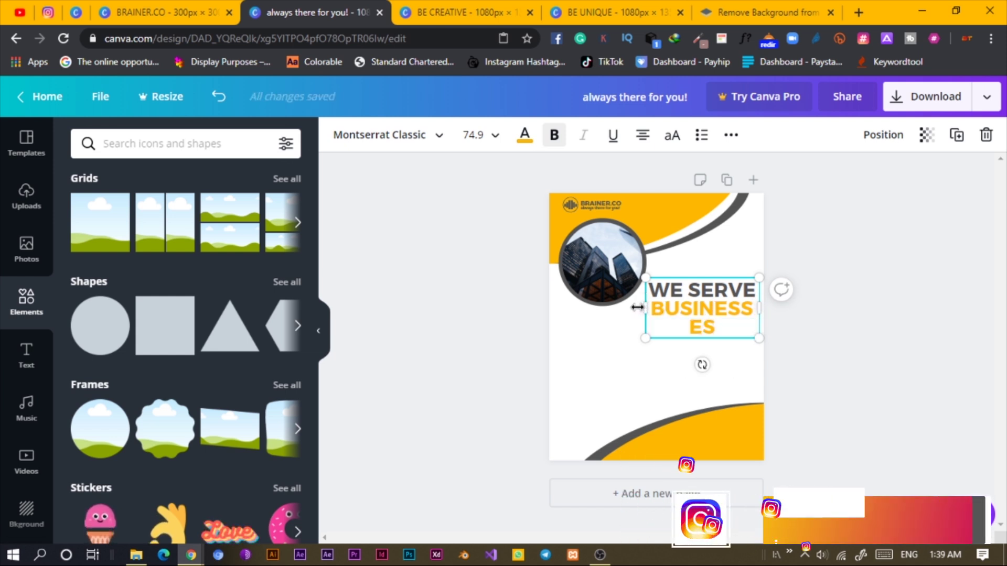
mouse_move(645, 309)
left_mouse_down()
mouse_move(623, 310)
mouse_move(639, 318)
left_mouse_up()
left_click(884, 327)
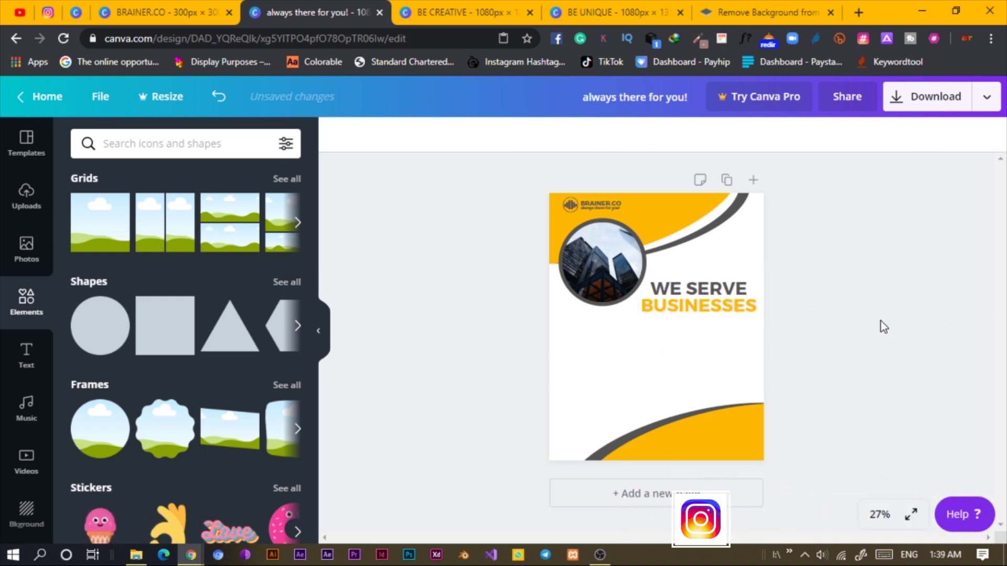
Nudge the WE SERVE BUSINESSES headline up and slightly right, clear of the circular photo
left_click(679, 301)
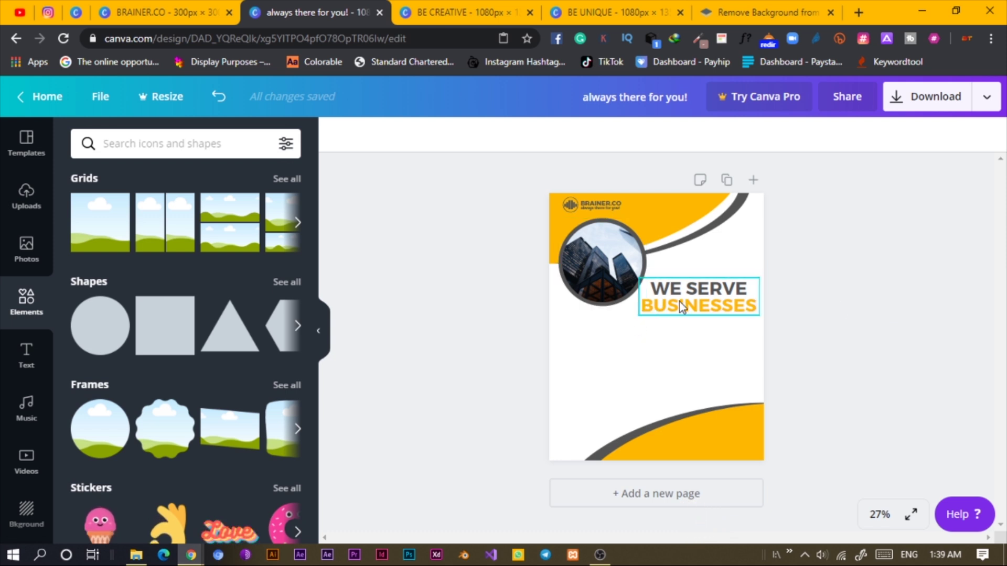
key("shift+Up")
key("shift+Up")
key("shift+Up")
key("shift+Right")
key("shift+Up")
key("shift+Up")
key("shift+Up")
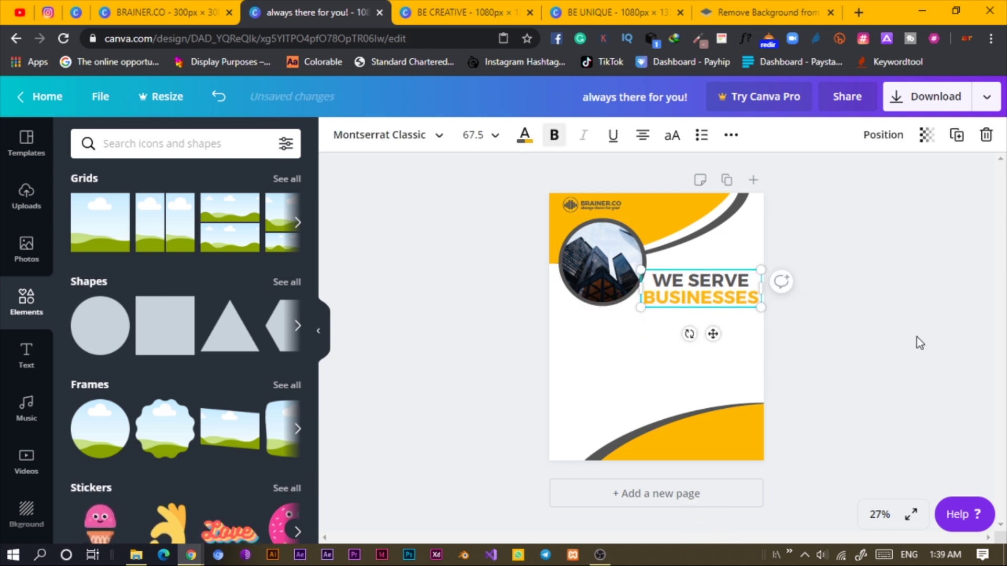
left_click(917, 338)
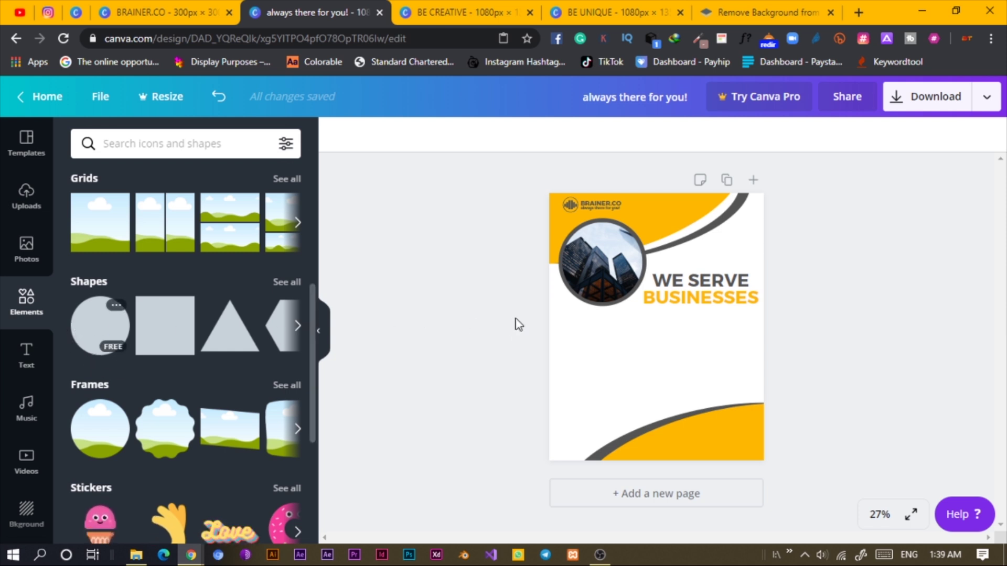
Add a small yellow circle below the circular photo and duplicate it twice straight down to form a column of three
left_click_drag(515, 319, 677, 325)
mouse_move(647, 360)
left_mouse_down()
mouse_move(640, 366)
mouse_move(663, 360)
mouse_move(627, 358)
mouse_move(637, 342)
mouse_move(634, 350)
left_mouse_up()
left_click_drag(604, 356, 599, 343)
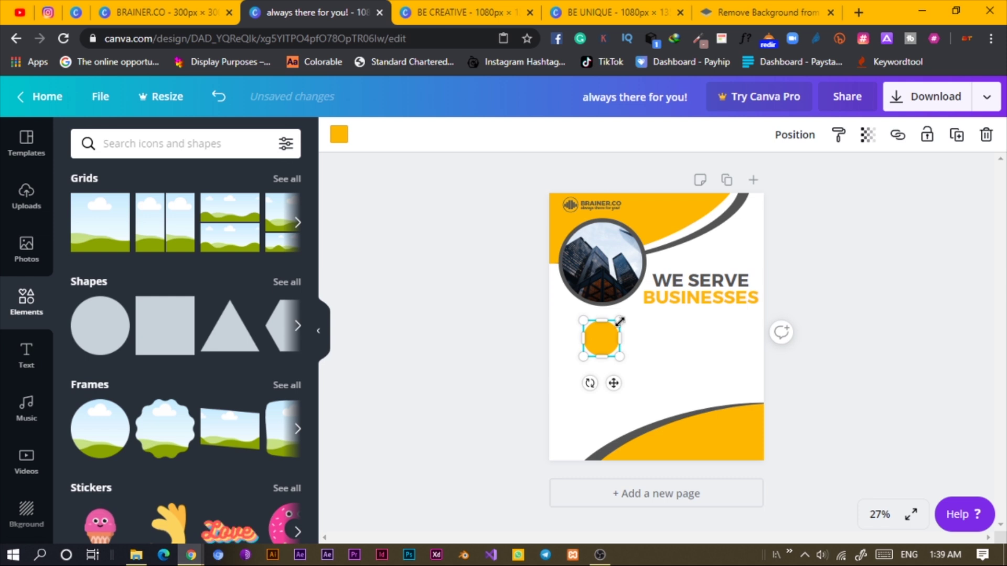
left_click_drag(618, 321, 615, 325)
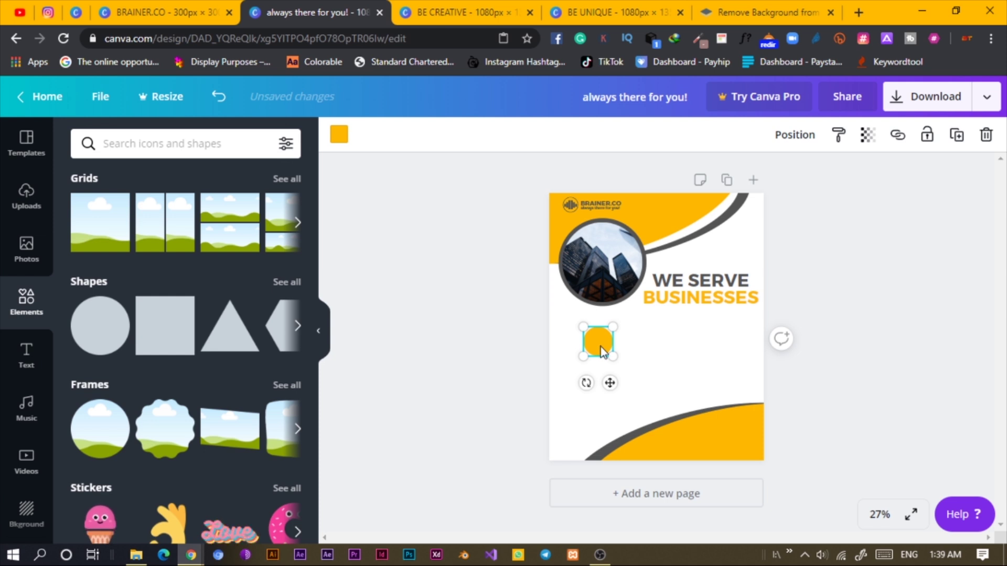
left_click_drag(599, 347, 599, 384)
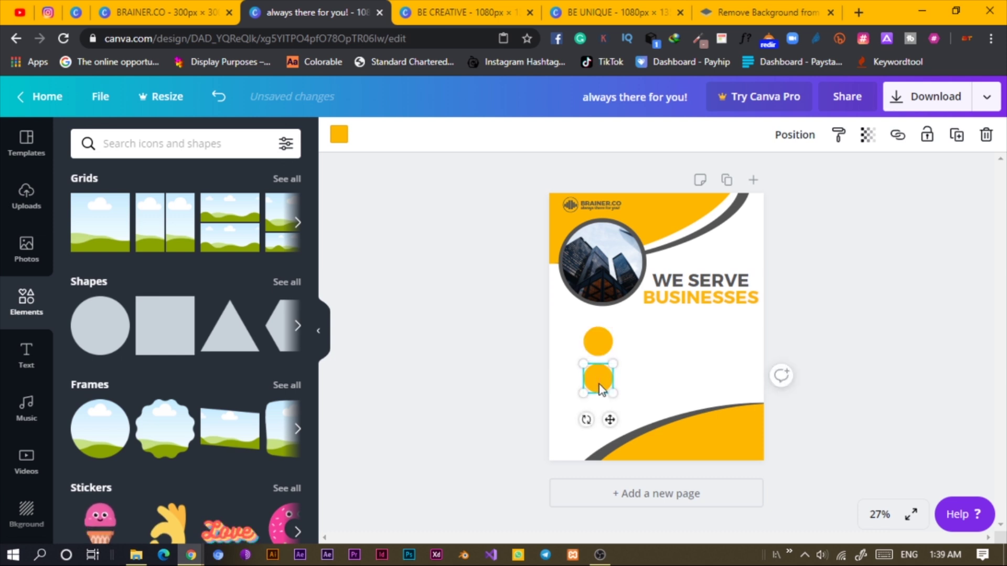
left_click_drag(598, 383, 598, 418)
Scale the three yellow circles down together and move the lowest one up to even out their spacing
left_click_drag(568, 332, 594, 411)
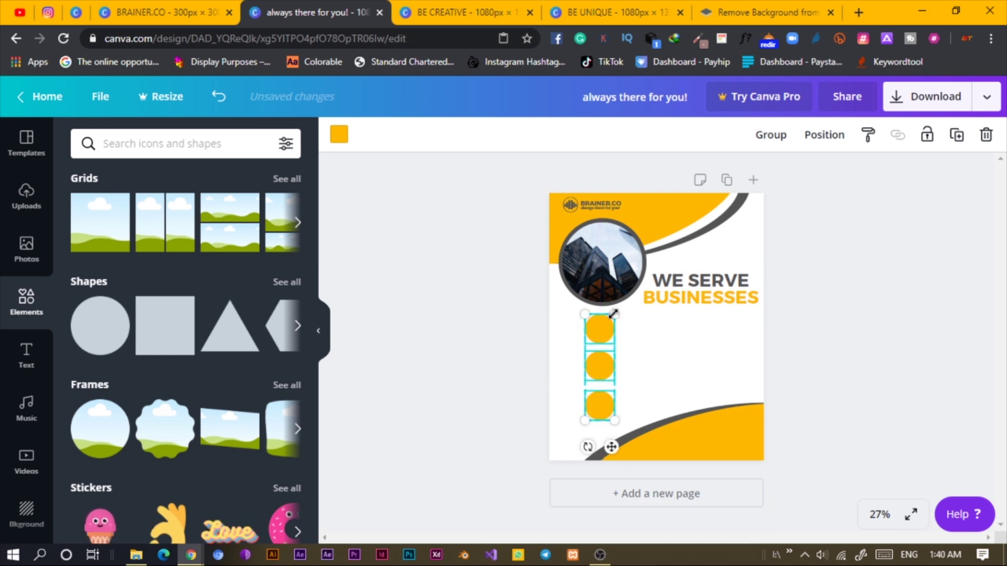
left_click_drag(612, 320, 611, 322)
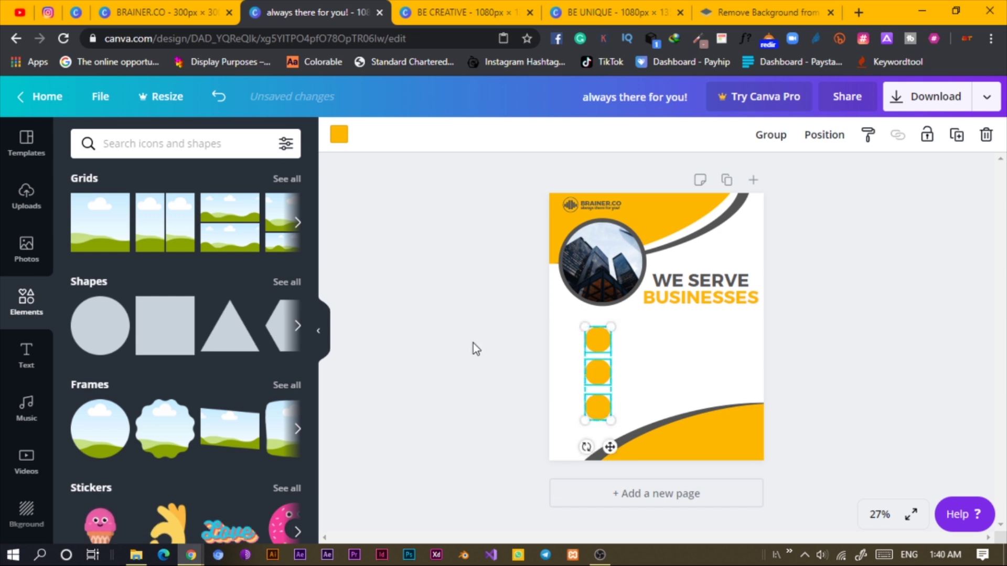
left_click(473, 344)
left_click(599, 411)
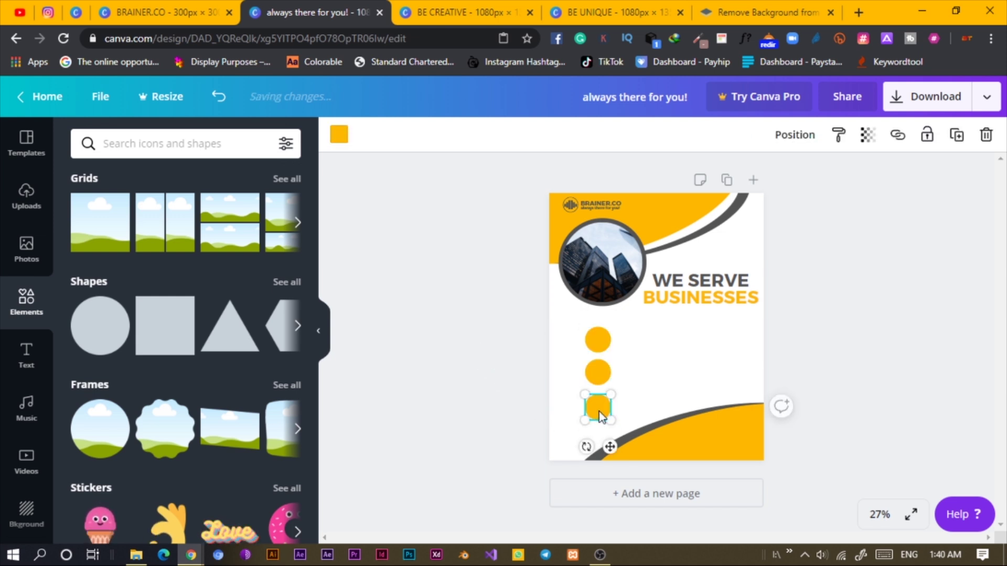
left_click(487, 412)
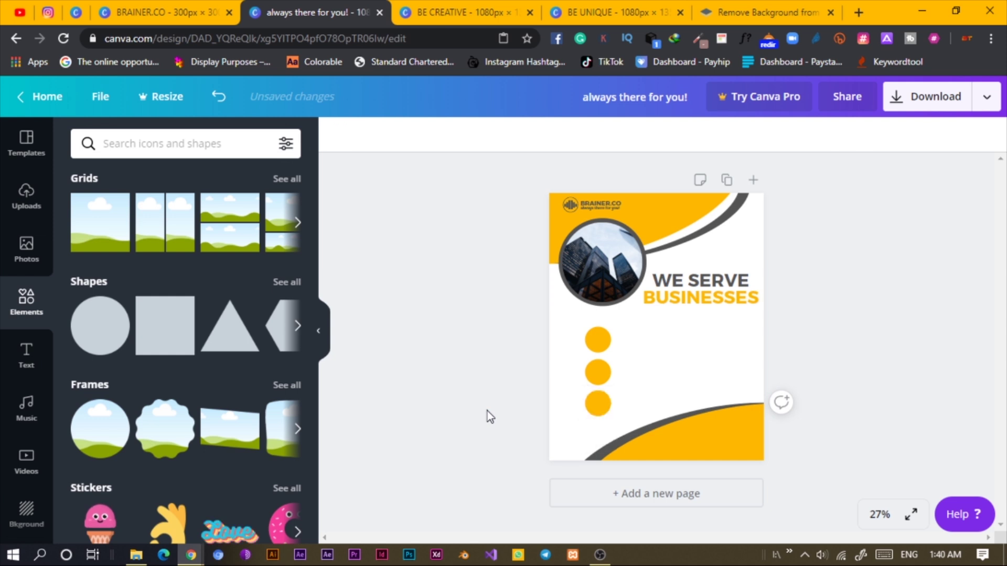
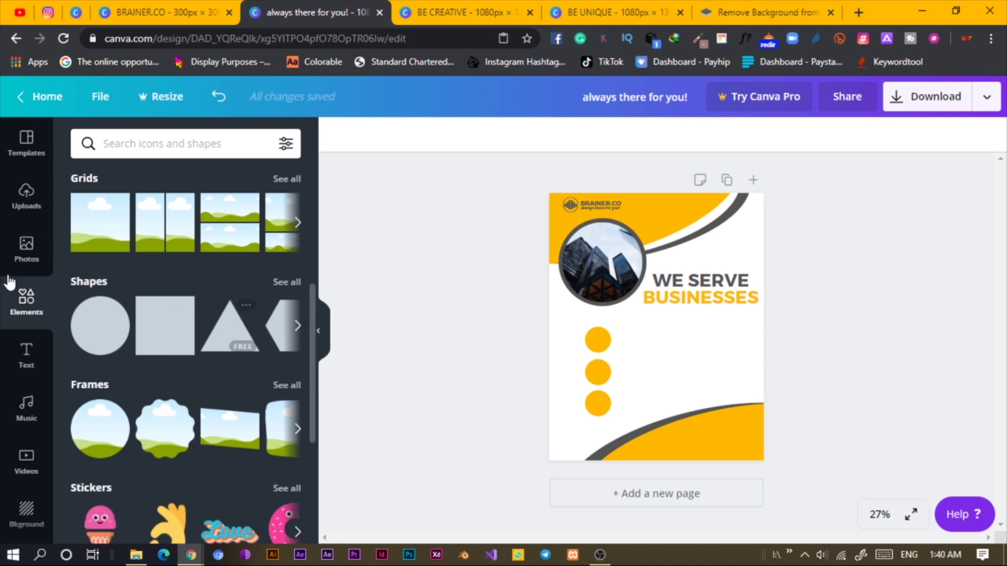
Search the elements for "customer support" and add the icon of a long-haired woman wearing a headset
left_click(168, 147)
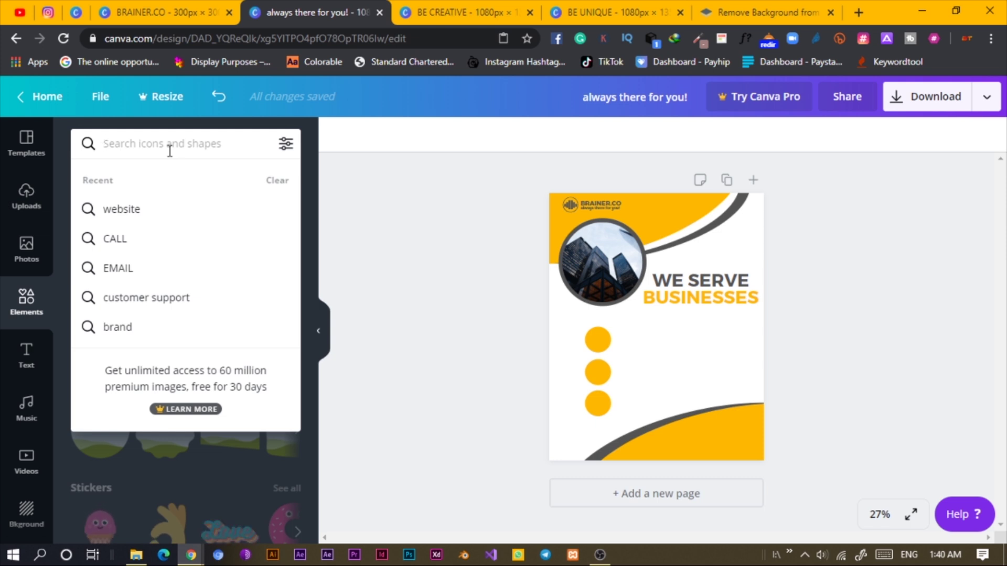
type("cus")
key("Up")
key("Up")
key("Up")
key("Return")
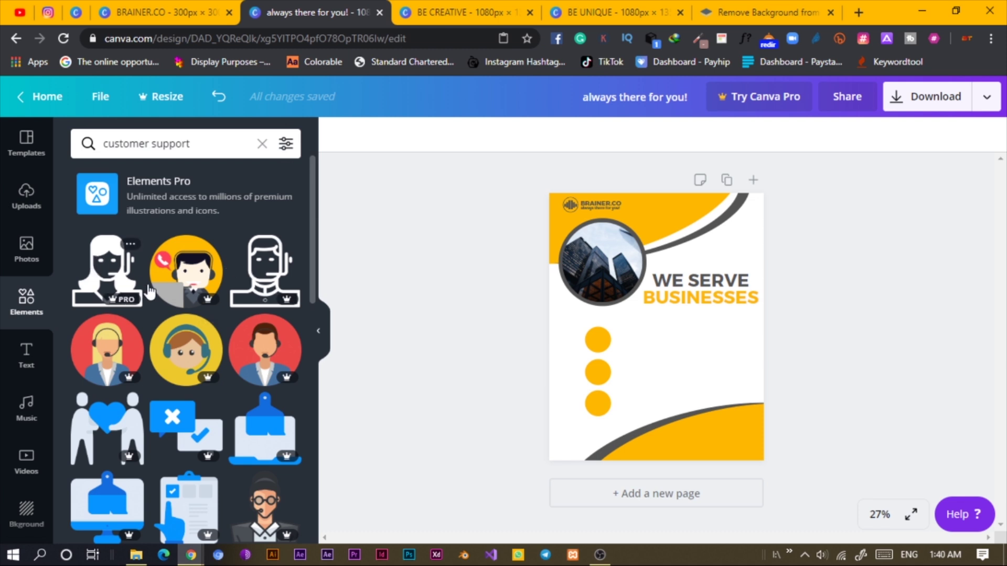
left_click(106, 270)
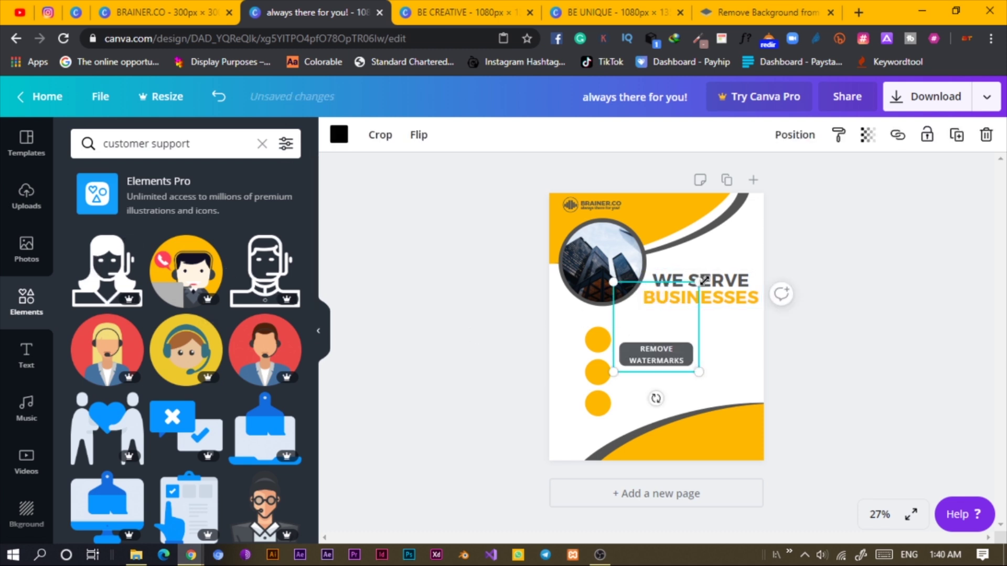
Shrink the headset woman icon, centre it on the uppermost yellow circle and colour it white
left_click_drag(679, 354, 633, 368)
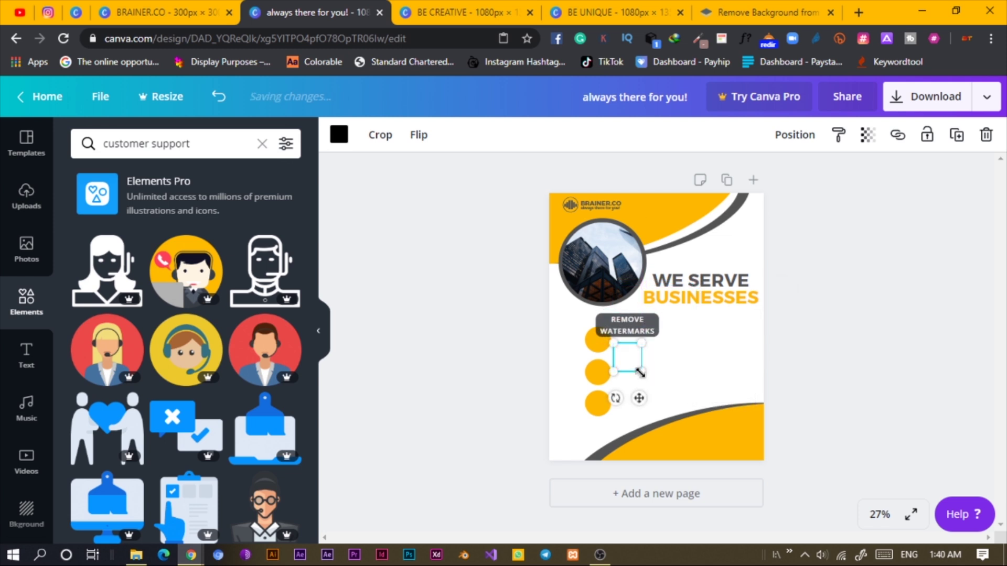
left_click_drag(636, 394, 608, 377)
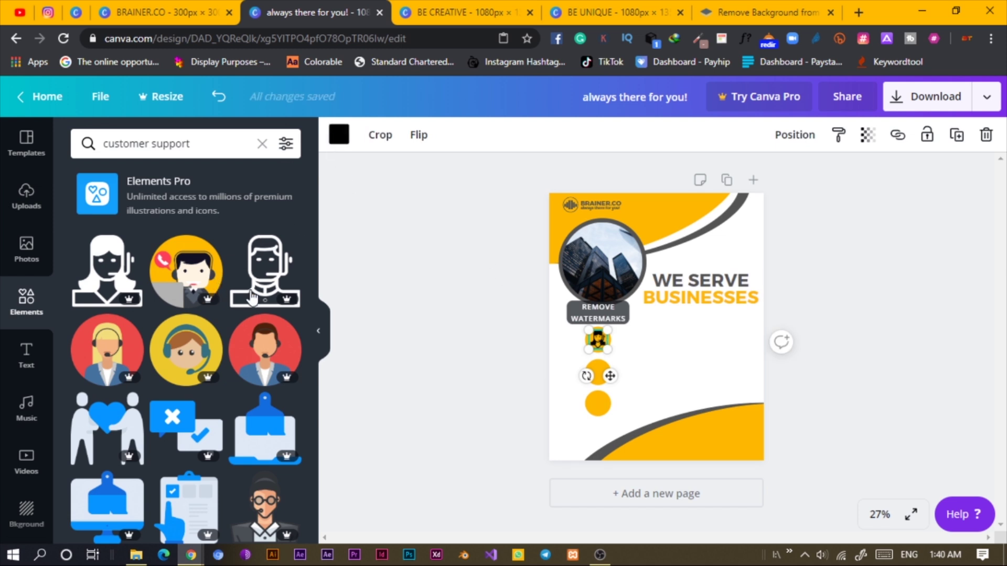
left_click(201, 303)
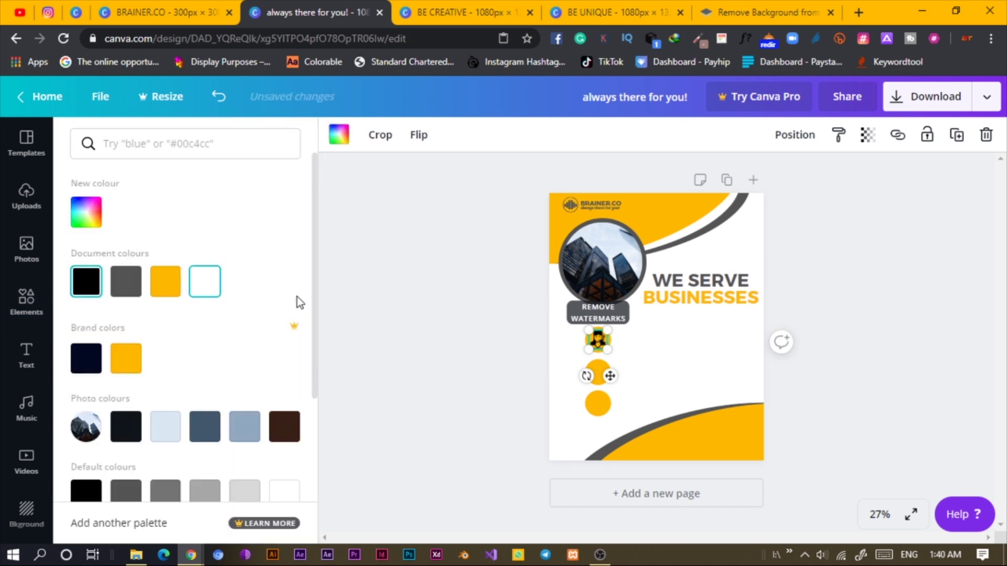
left_click(539, 344)
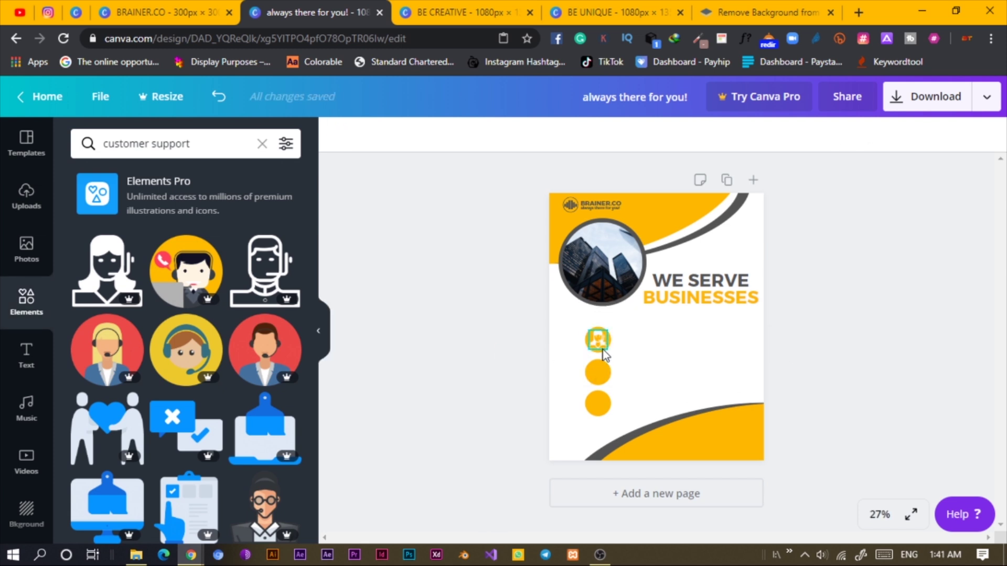
key("ctrl+plus")
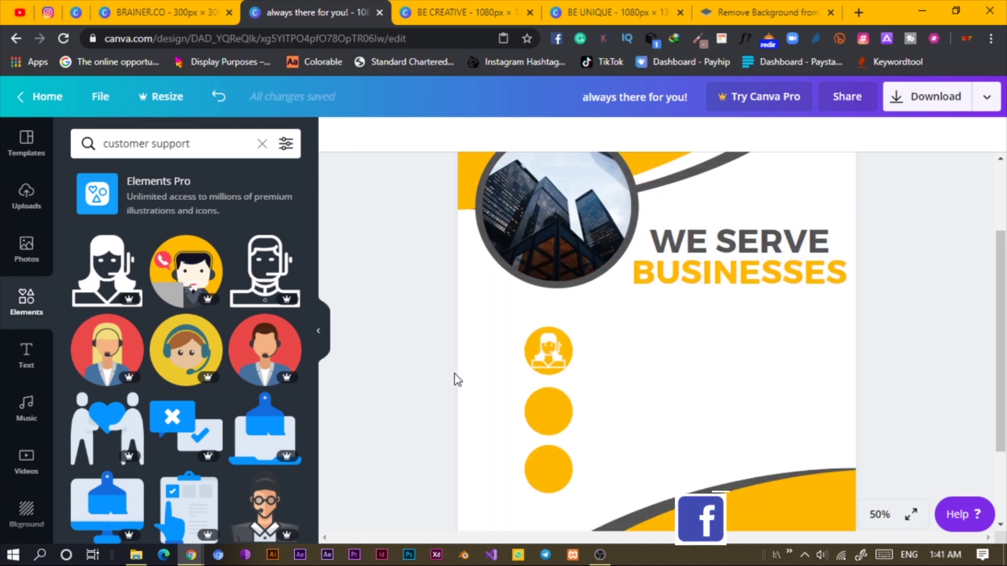
left_click(540, 360)
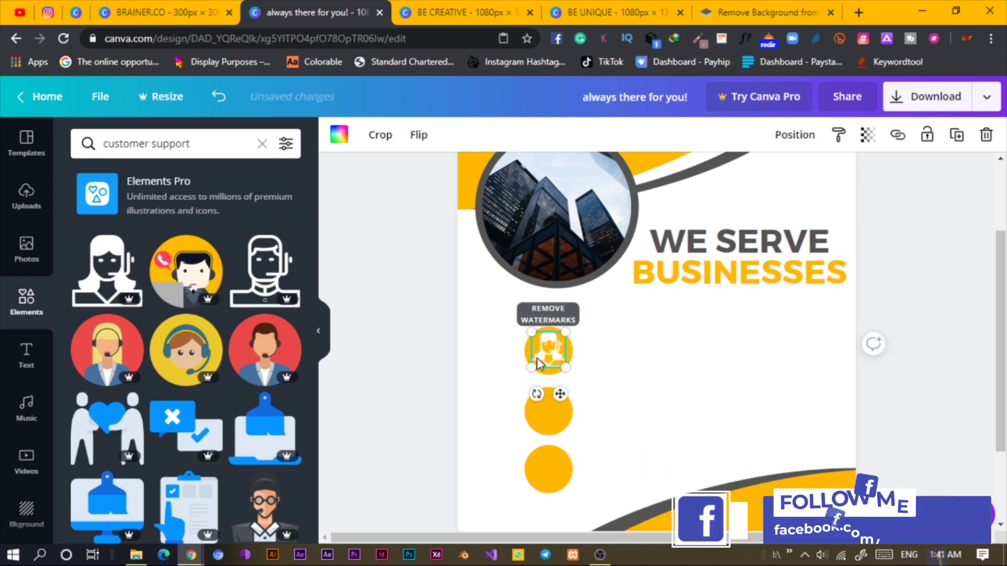
left_click(355, 358)
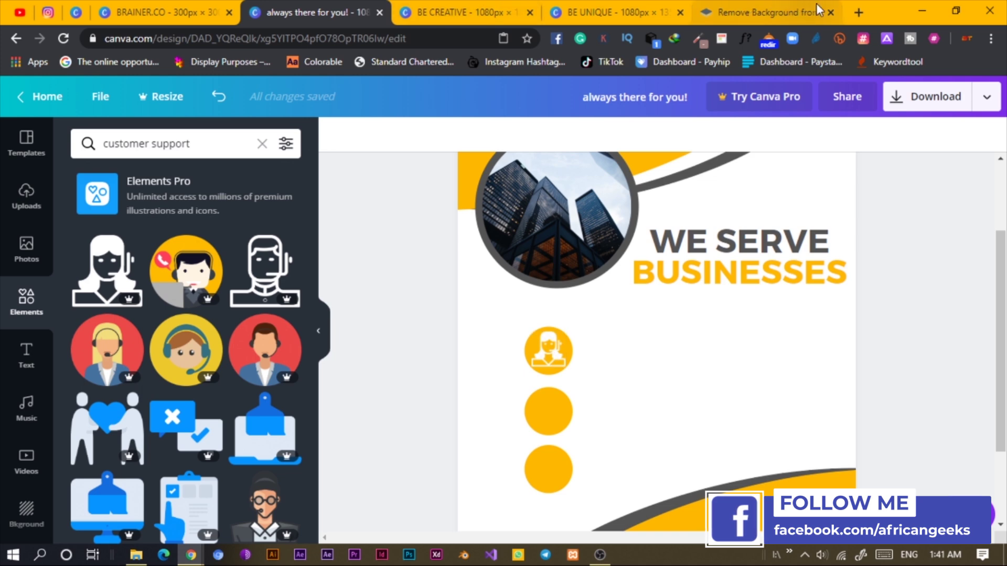
Search Google for "flavicon" in a new browser tab, then return to the flyer design
left_click(858, 12)
left_click(353, 39)
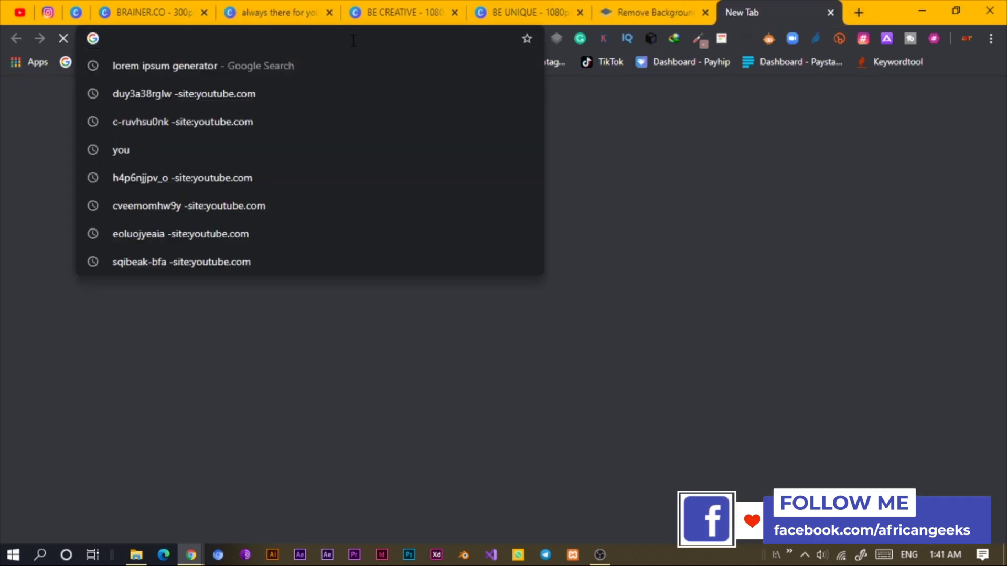
type("flav")
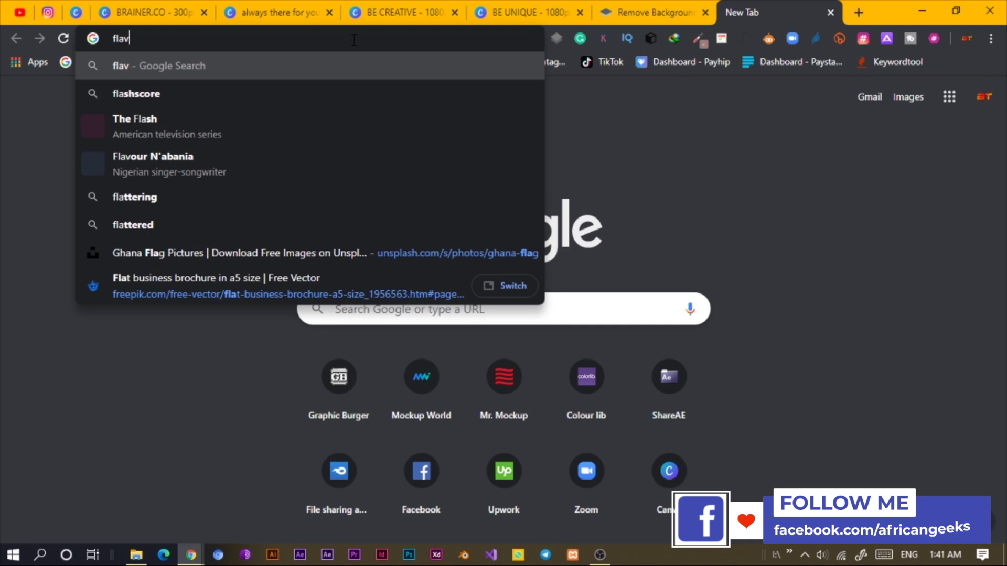
type("icon")
key("Return")
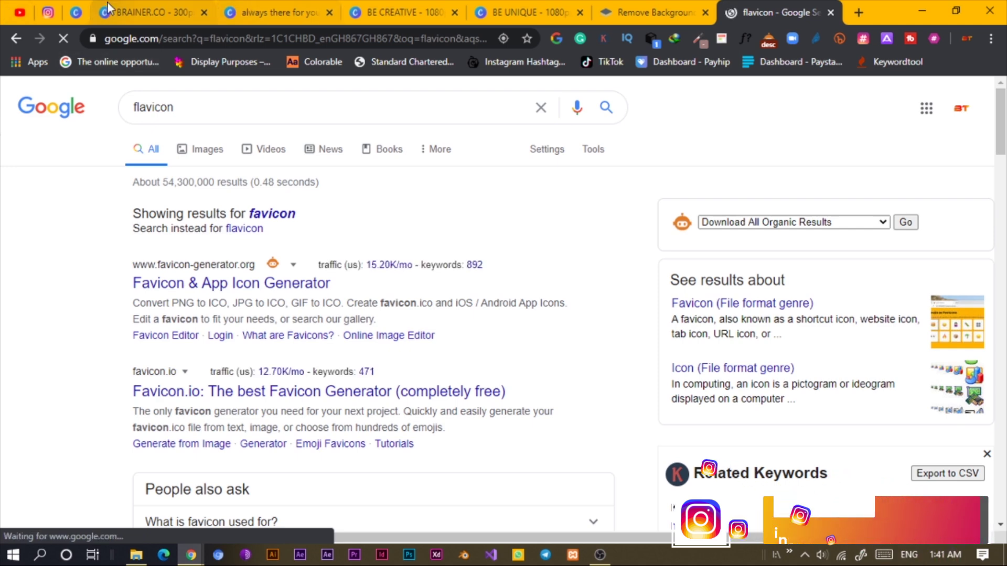
left_click(158, 11)
left_click(280, 3)
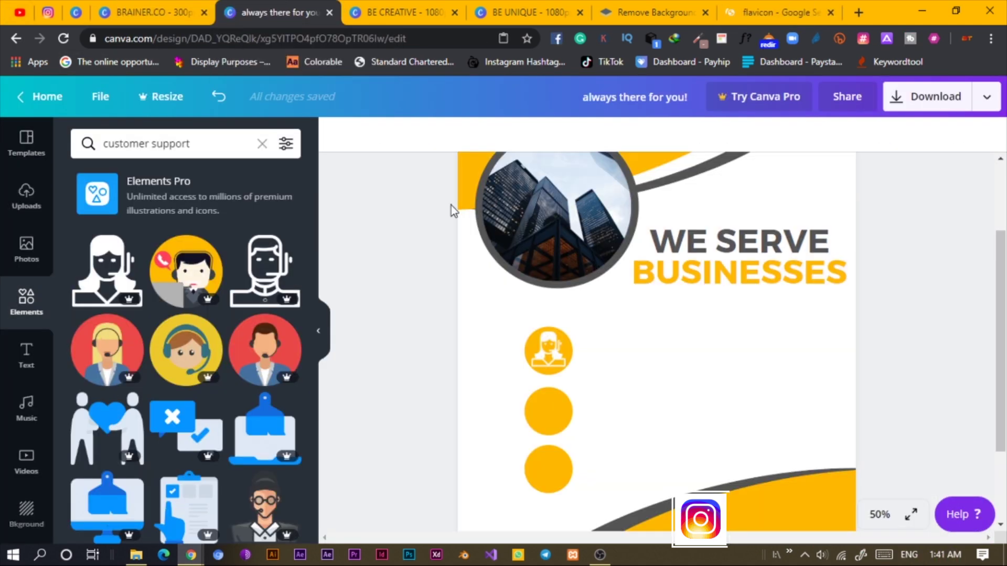
Search the elements for "marketing" and add the solid black megaphone icon to the flyer
left_click(545, 346)
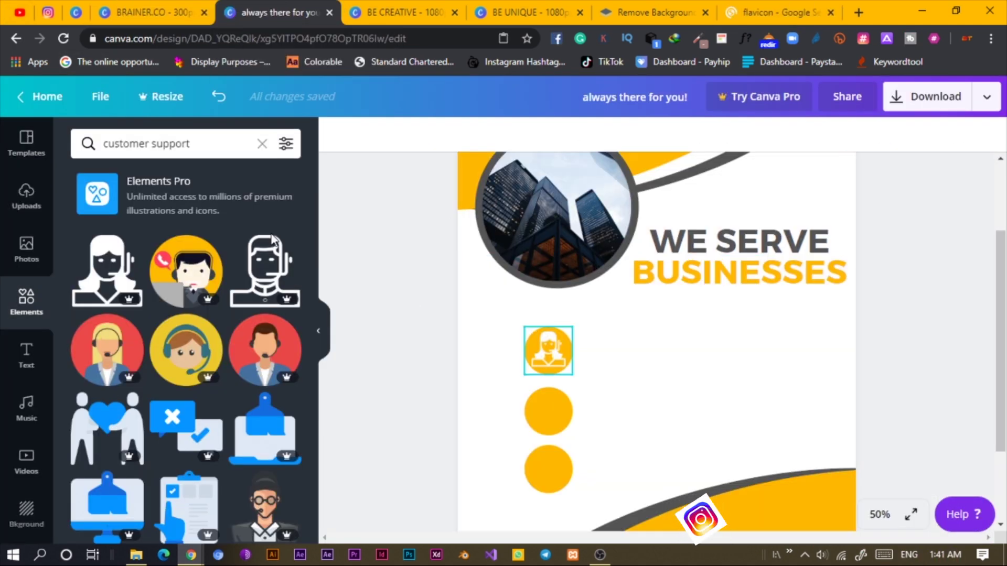
left_click(197, 144)
key("ctrl+a")
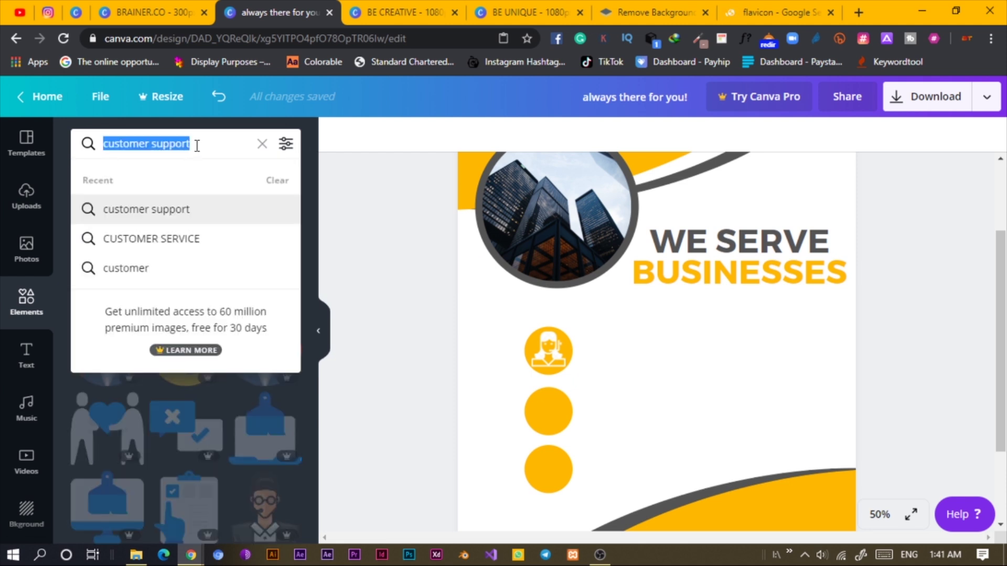
type("mark")
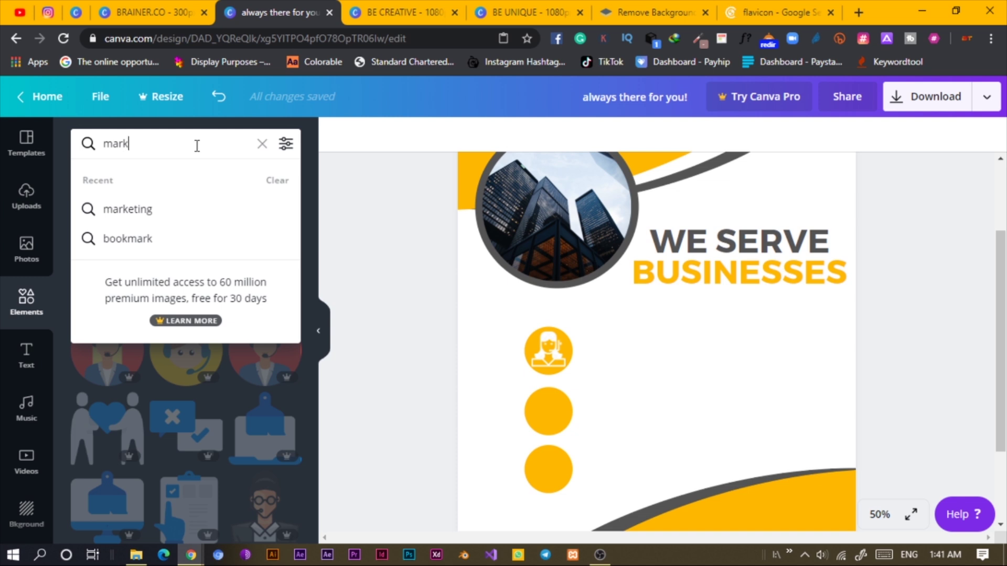
key("Down")
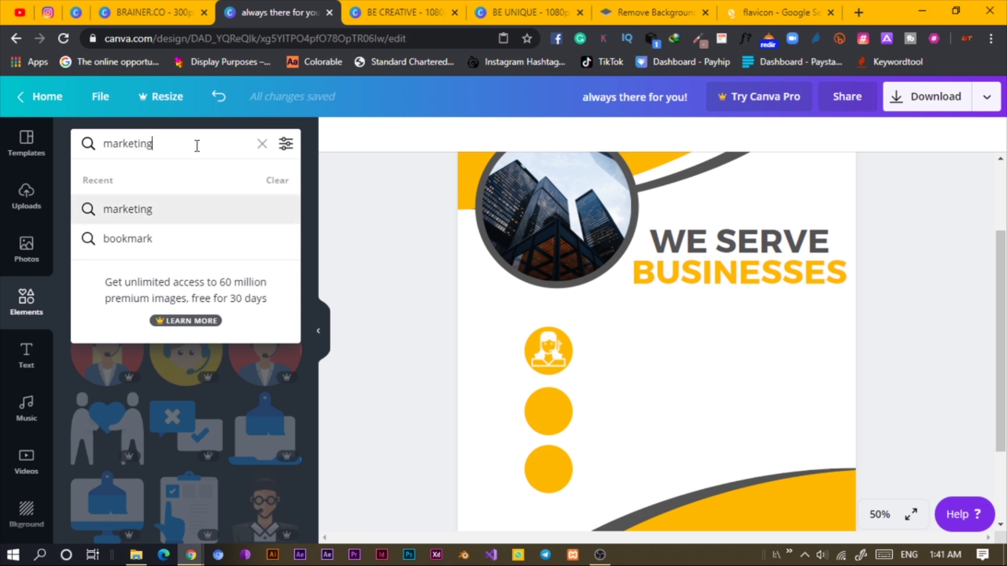
key("Return")
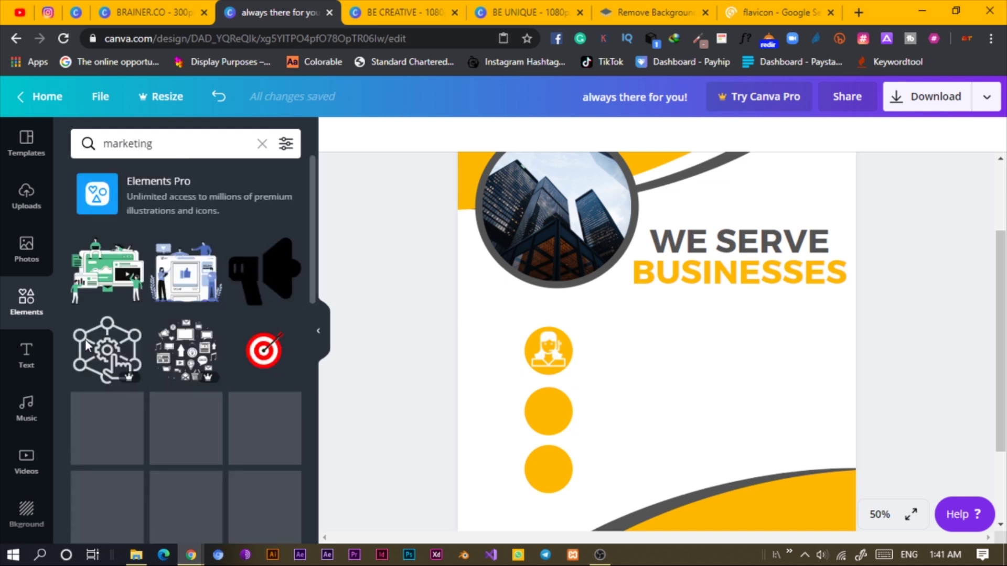
left_click(262, 271)
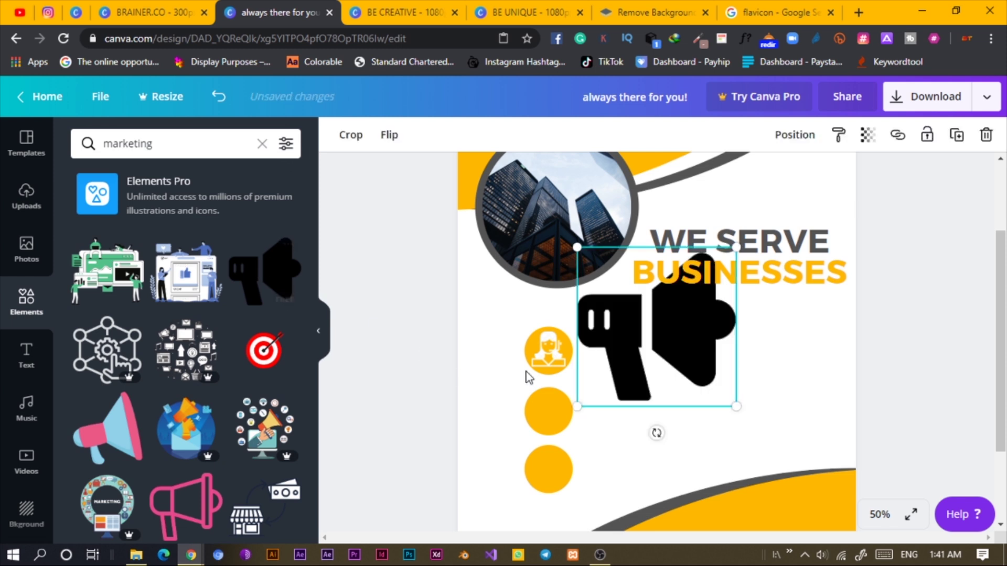
Colour the megaphone icon white and shrink it to fit centred on the middle yellow circle
left_click(339, 134)
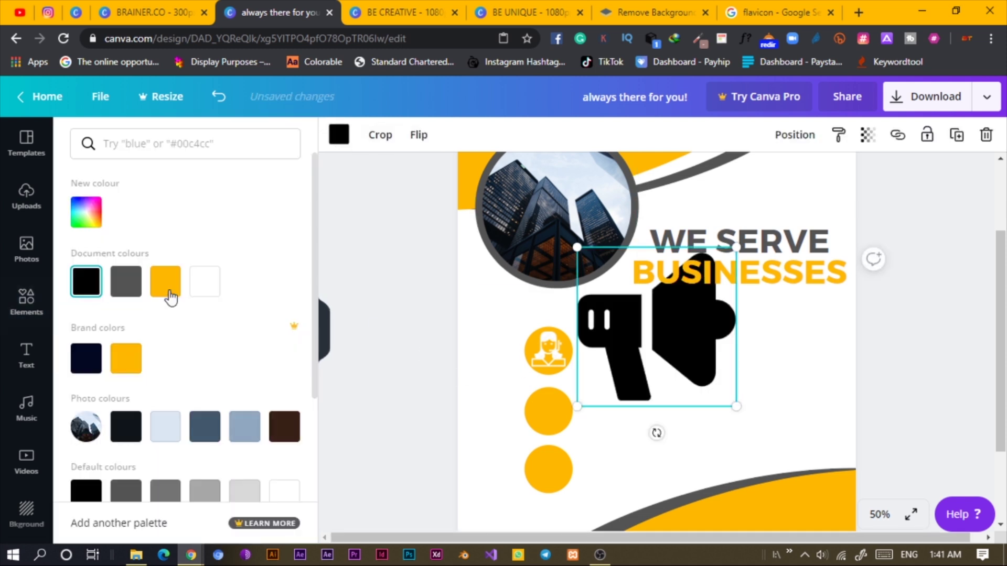
left_click(203, 285)
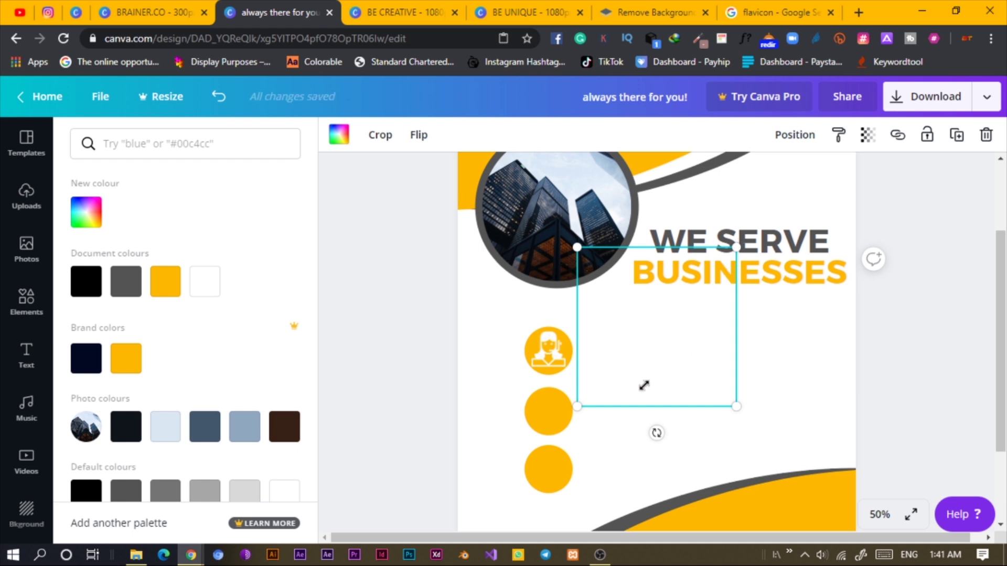
left_click_drag(635, 389, 544, 417)
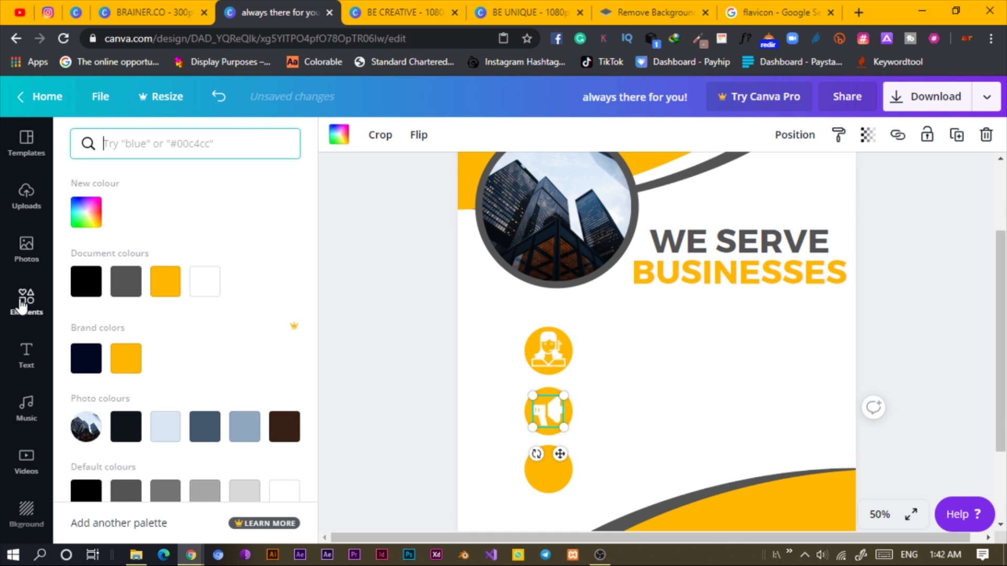
key("Escape")
Search the elements for "growth" and add the bar chart icon with a curved rising arrow
left_click(187, 144)
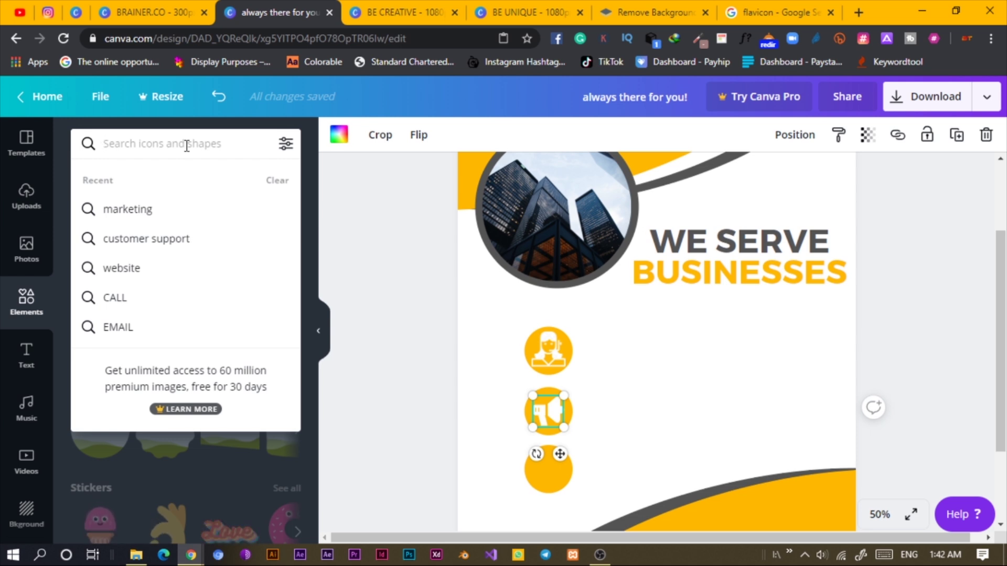
type("growth")
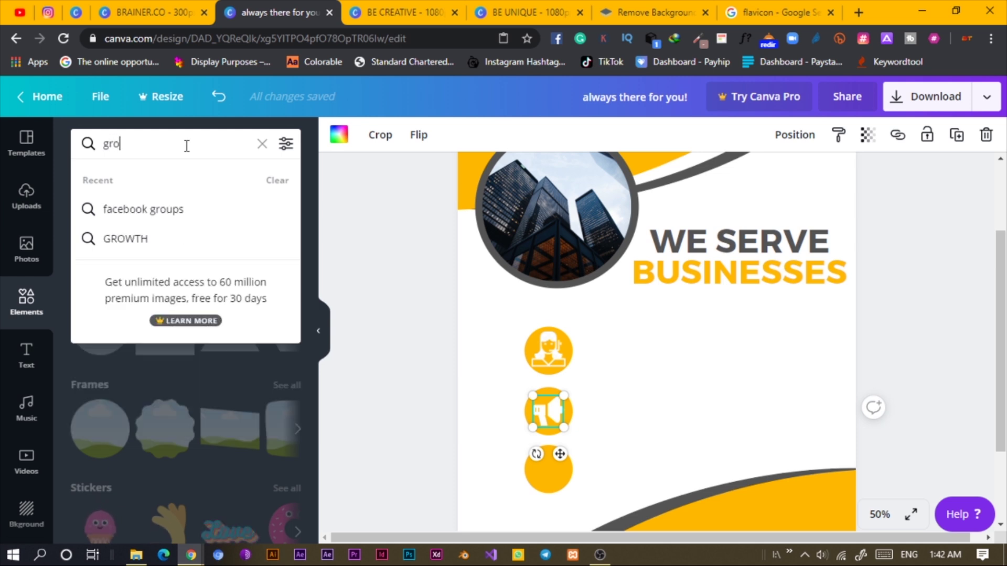
key("Return")
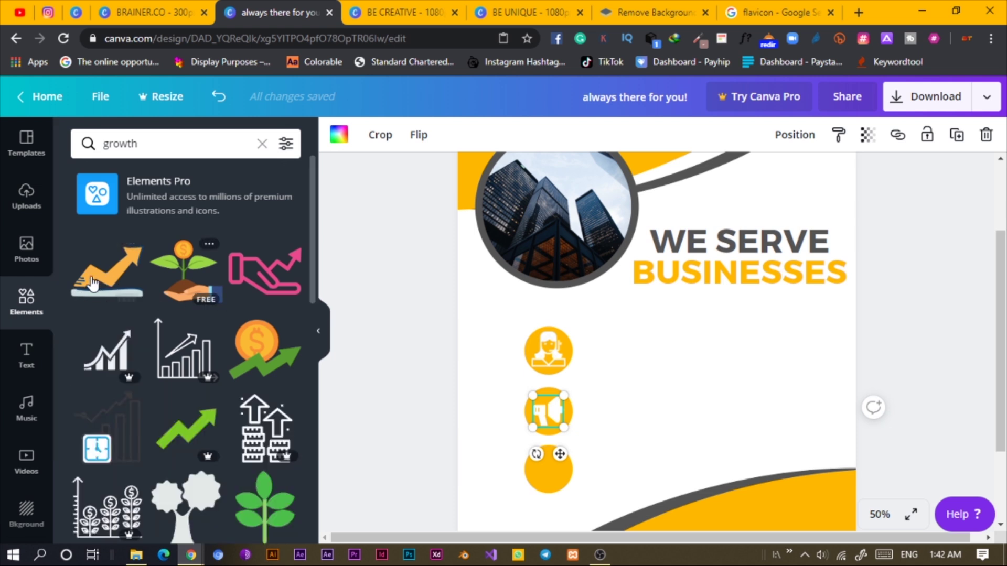
left_click(116, 362)
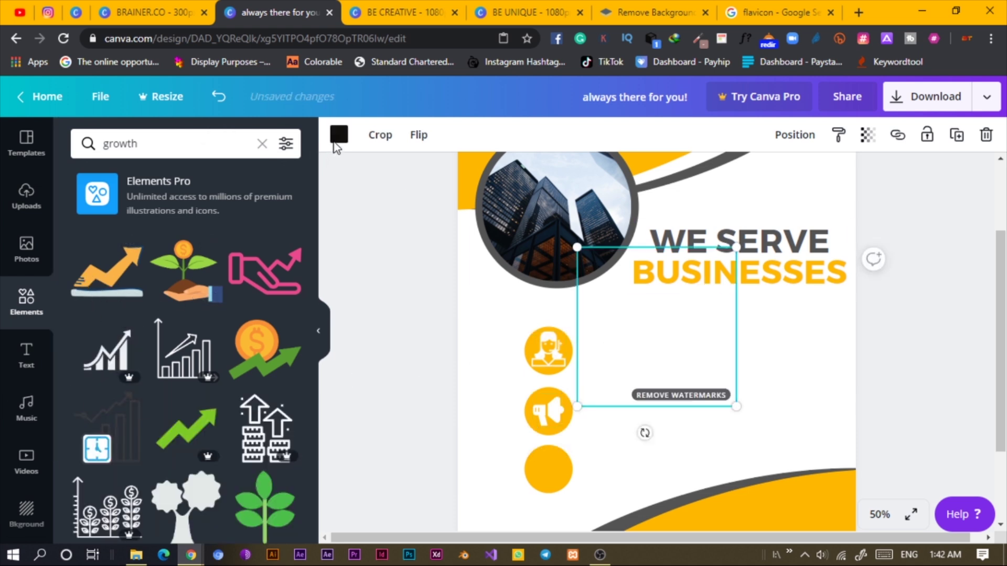
Colour the growth chart icon white and scale it to fit centred on the lowest yellow circle
left_click(338, 134)
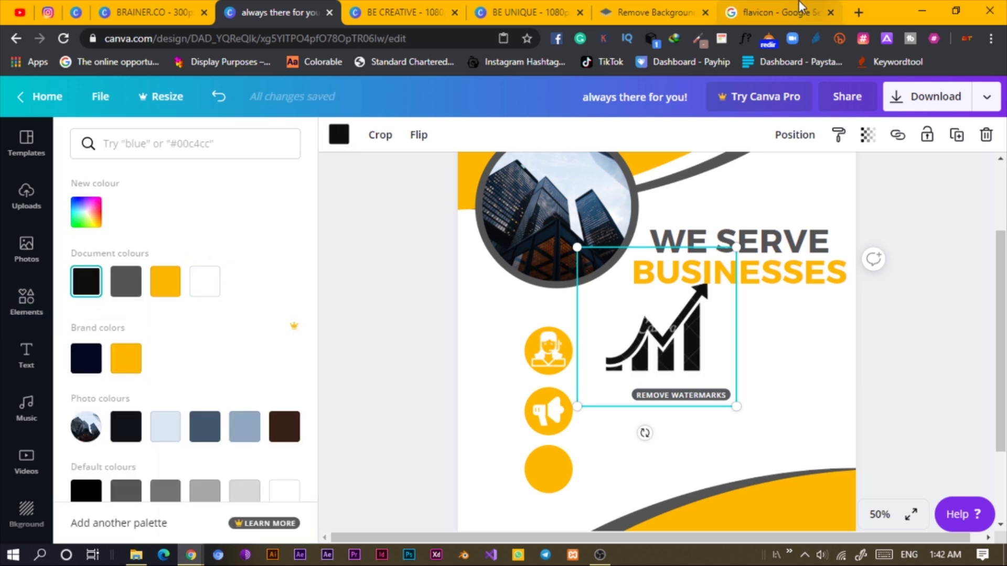
left_click(206, 282)
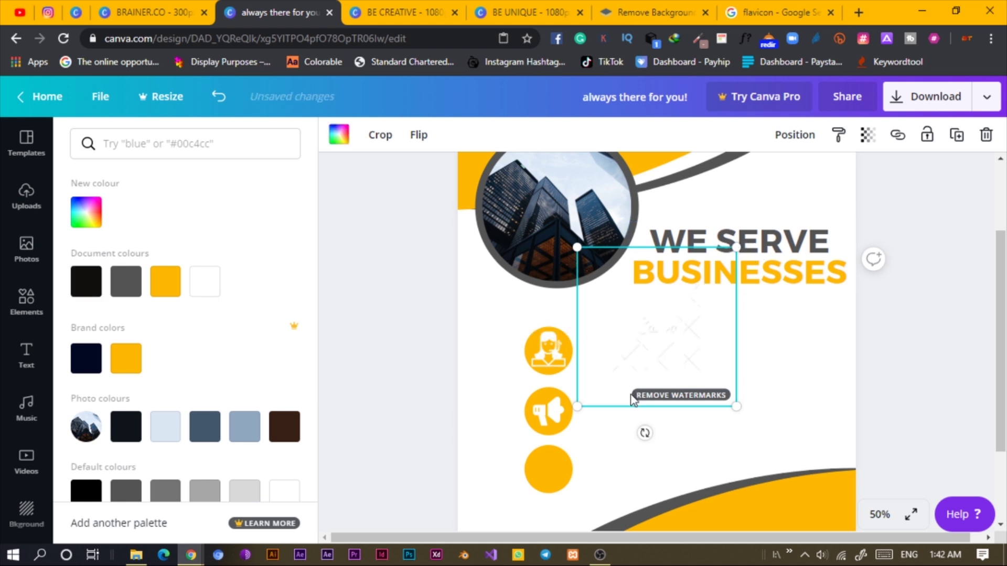
left_click_drag(615, 400, 558, 512)
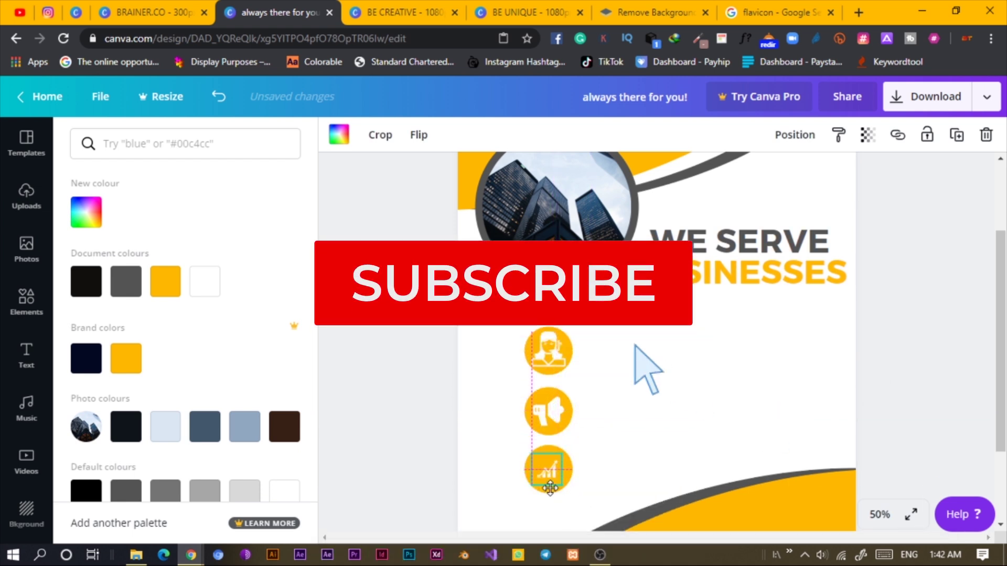
left_click_drag(566, 450, 567, 479)
left_click_drag(557, 514, 557, 515)
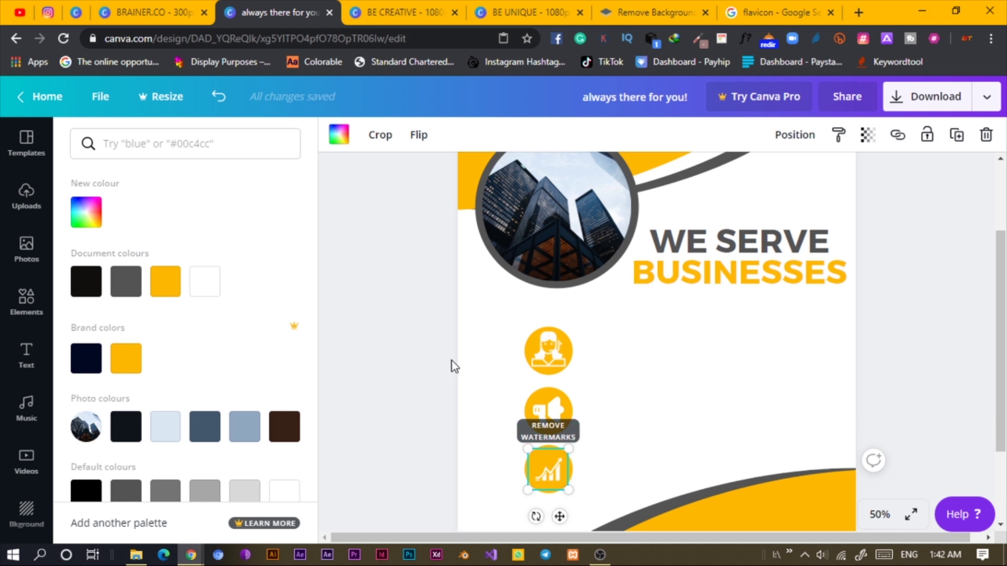
Duplicate the WE SERVE BUSINESSES headline beside the customer support icon, scale it to font size 42.9 and widen its text box
left_click(716, 247)
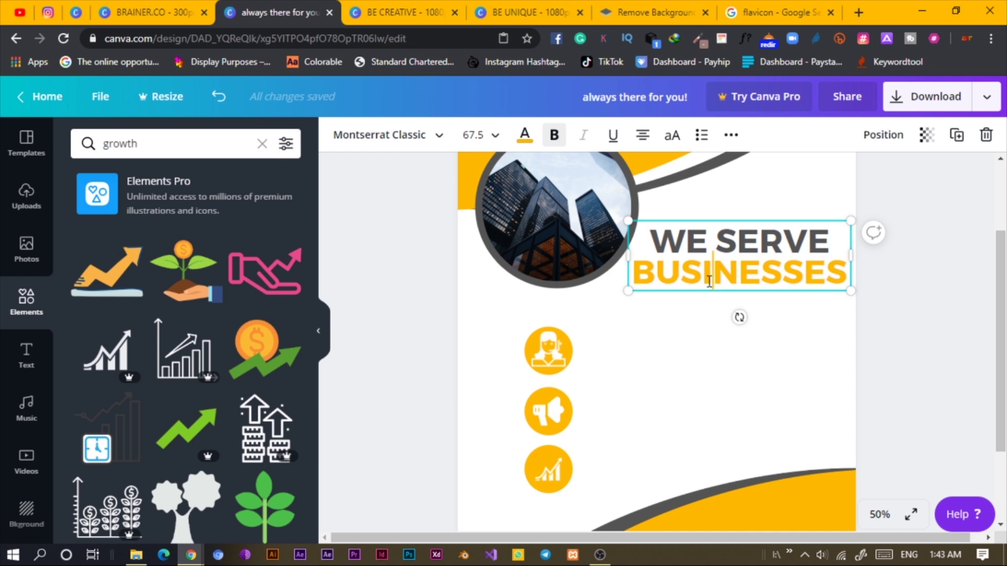
left_click(668, 364)
left_click(679, 290)
left_click_drag(679, 291, 644, 376)
left_click_drag(813, 404, 750, 376)
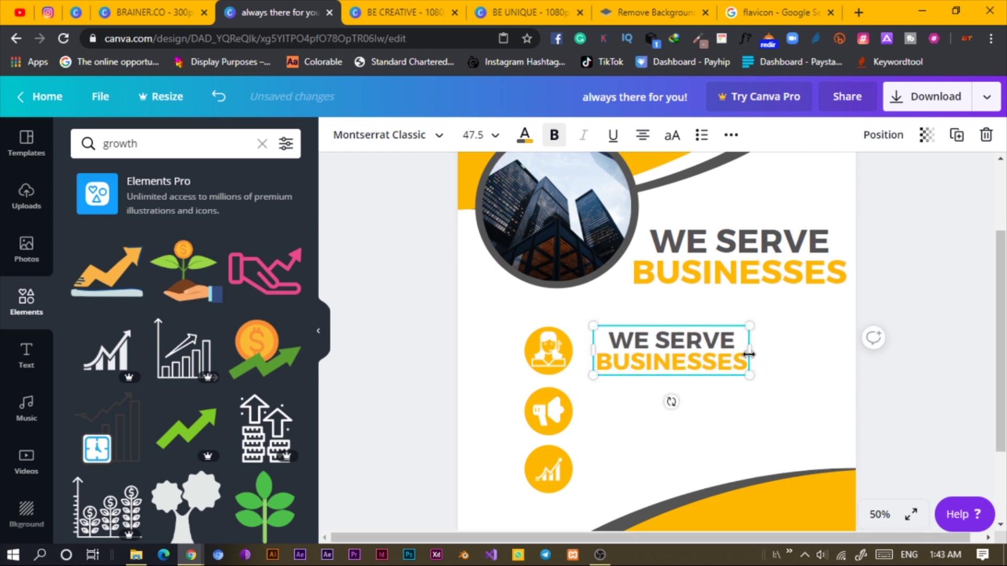
mouse_move(802, 344)
left_mouse_down()
mouse_move(855, 352)
mouse_move(836, 385)
mouse_move(796, 355)
mouse_move(800, 363)
mouse_move(842, 348)
mouse_move(787, 345)
left_mouse_up()
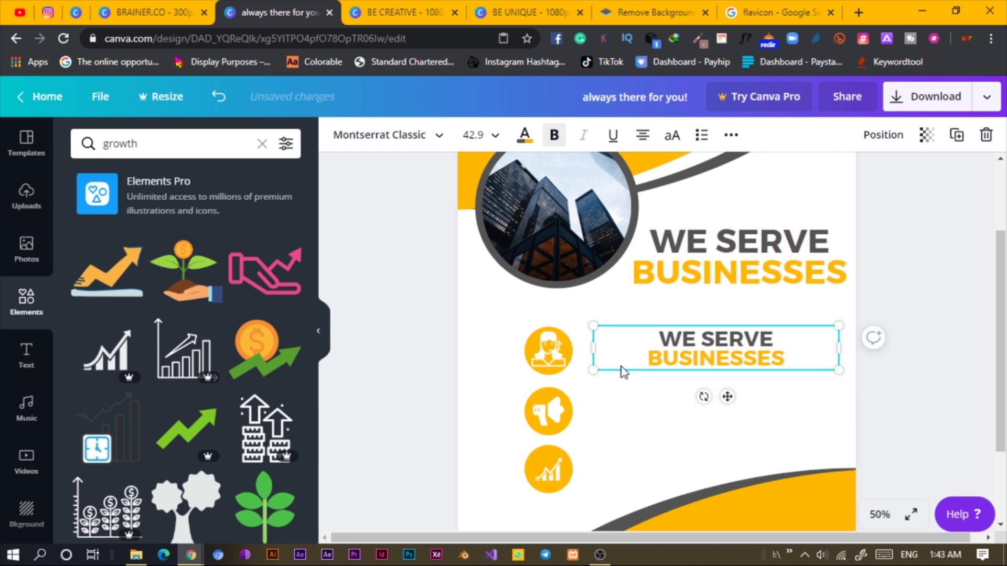
Scale the duplicated WE SERVE BUSINESSES headline to font size 36.6 and widen its box to about 635 so it fits one line
left_click(651, 361)
key("BackSpace")
key("Return")
left_click_drag(833, 368, 803, 369)
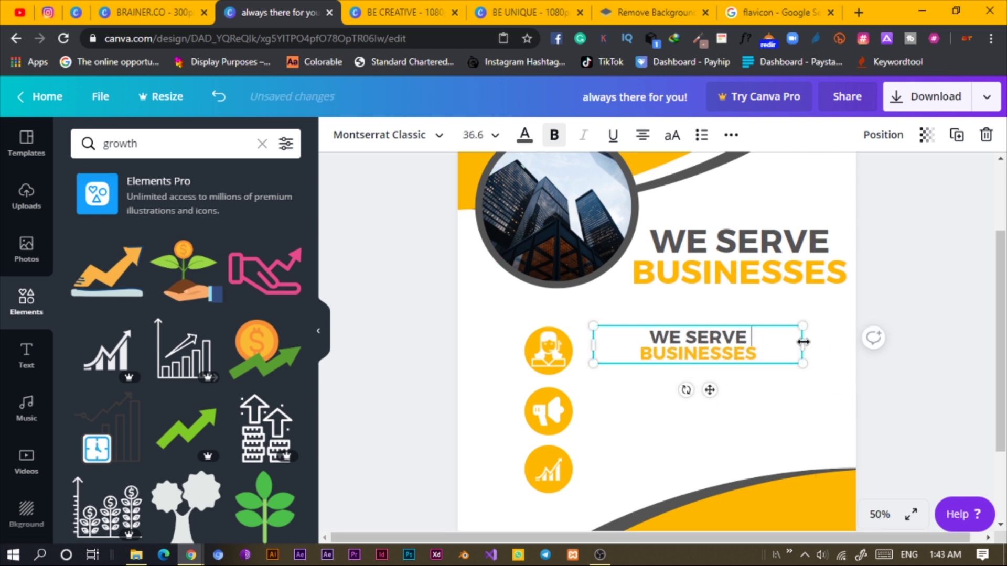
mouse_move(843, 342)
left_mouse_down()
mouse_move(872, 342)
mouse_move(826, 350)
left_mouse_up()
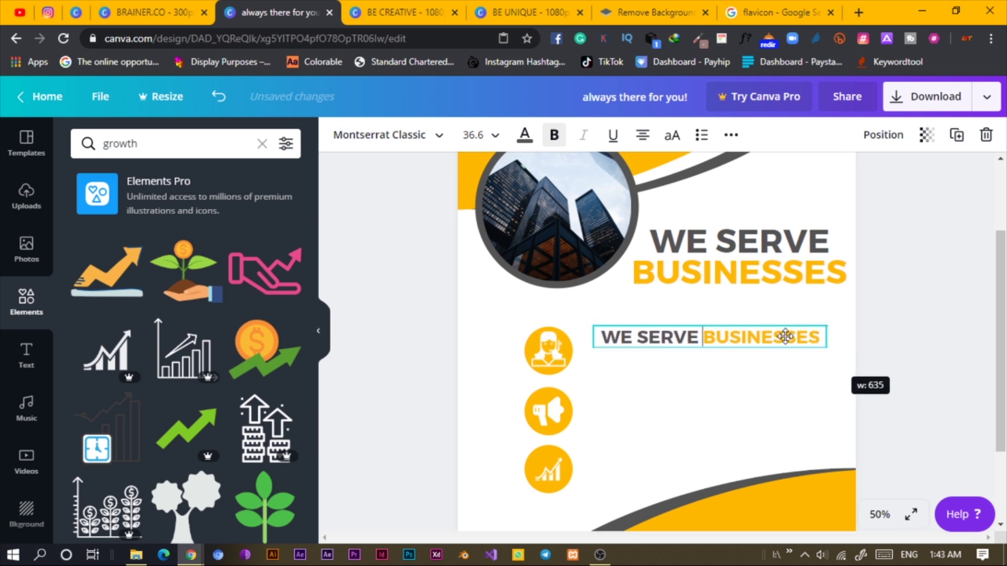
Replace the duplicated headline's text with WHAT WE DO, narrow its box to fit and move it above the bullet text area
triple_click(787, 338)
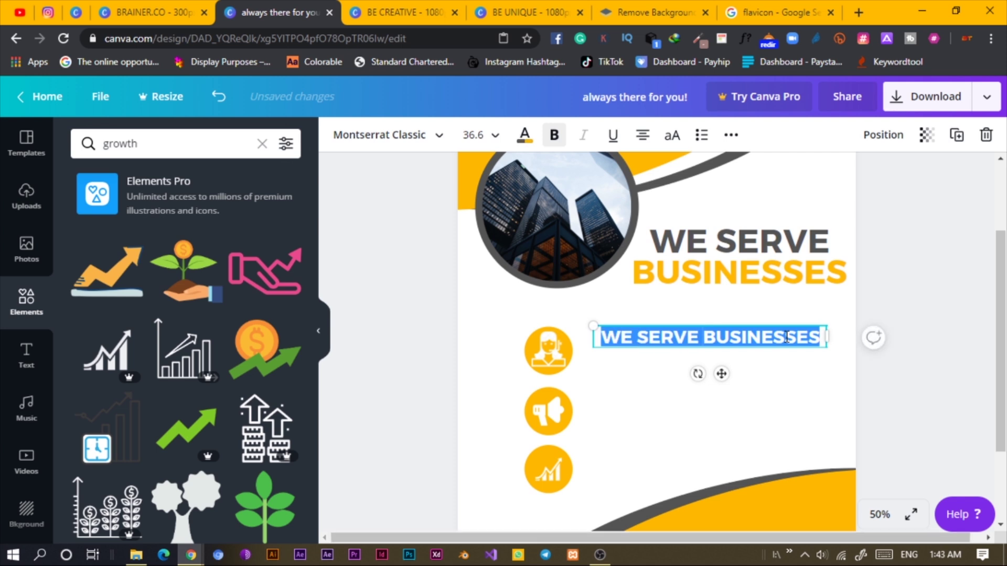
type("wh")
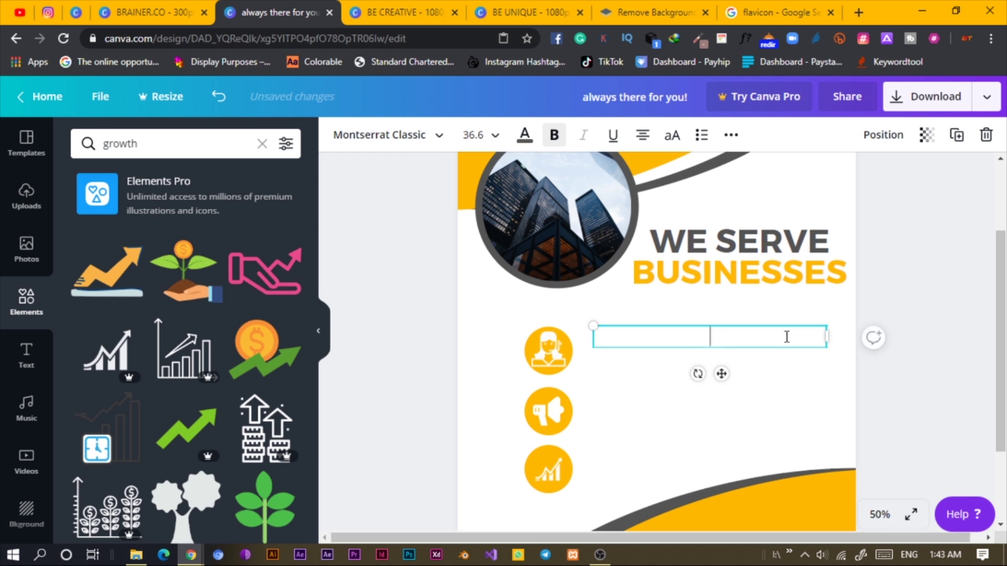
type("HAT")
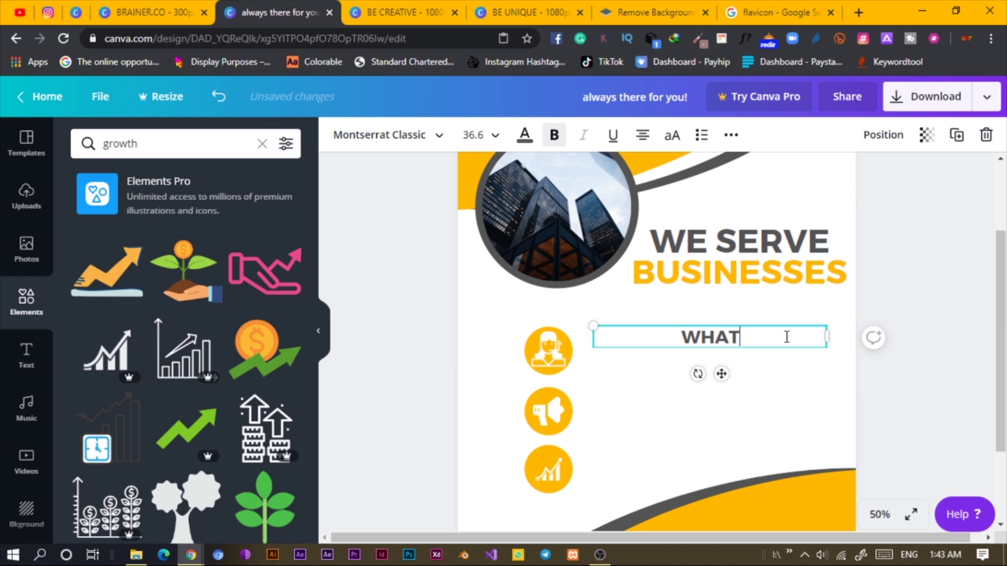
type(" WE DO")
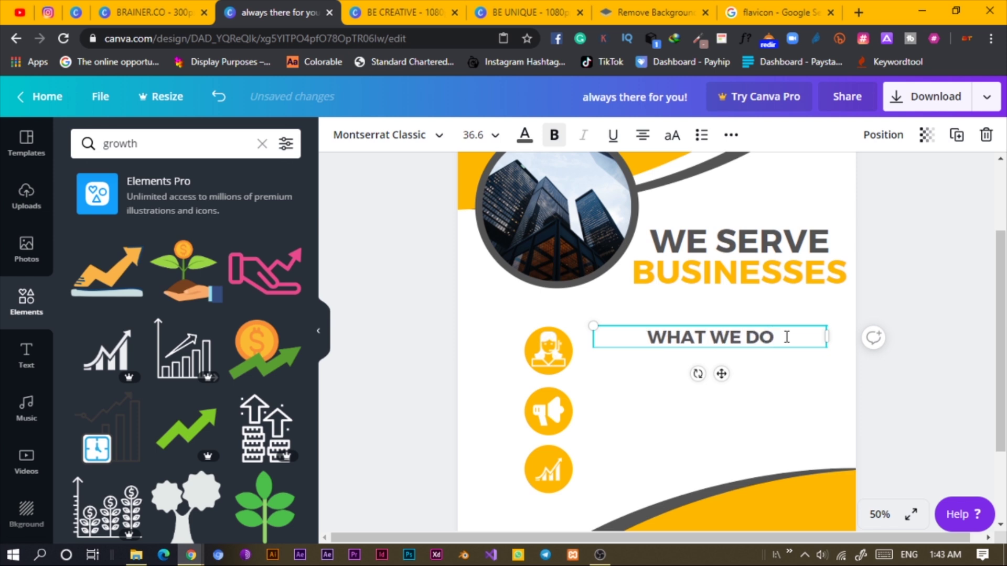
left_click_drag(827, 338, 725, 338)
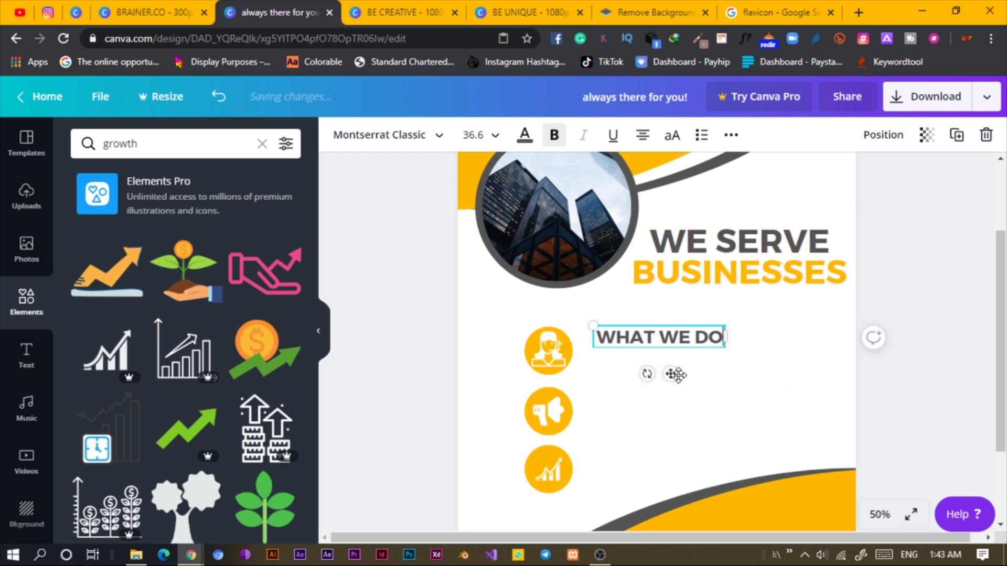
left_click_drag(664, 374, 710, 373)
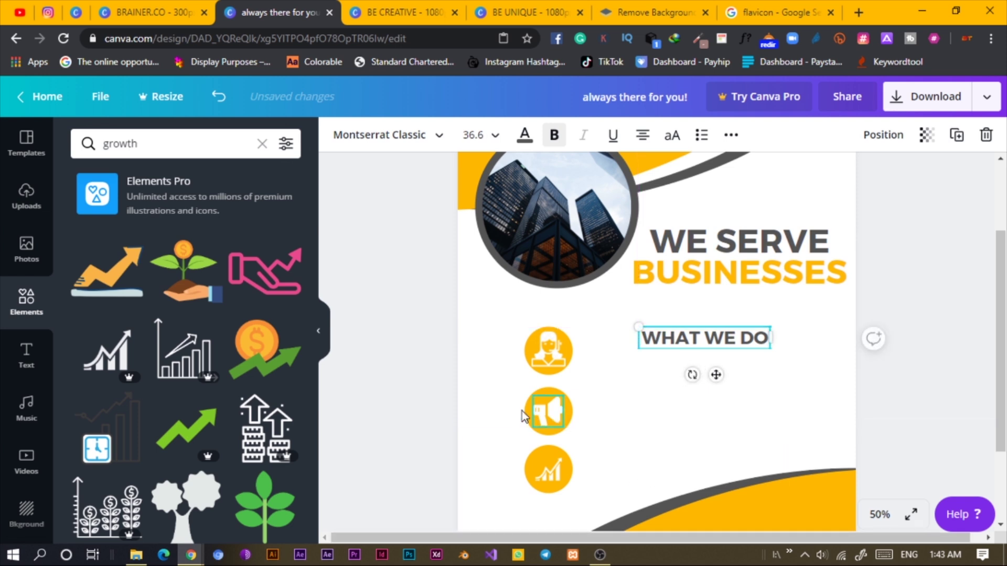
Add a paragraph text box directly beneath the WHAT WE DO heading and widen it almost to the flyer's edge
left_click(663, 374)
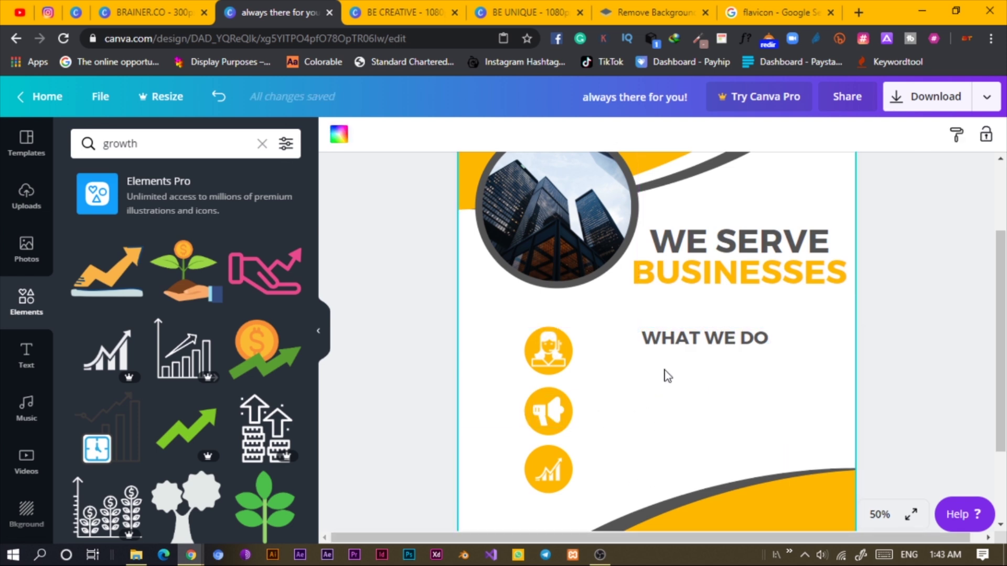
key("t")
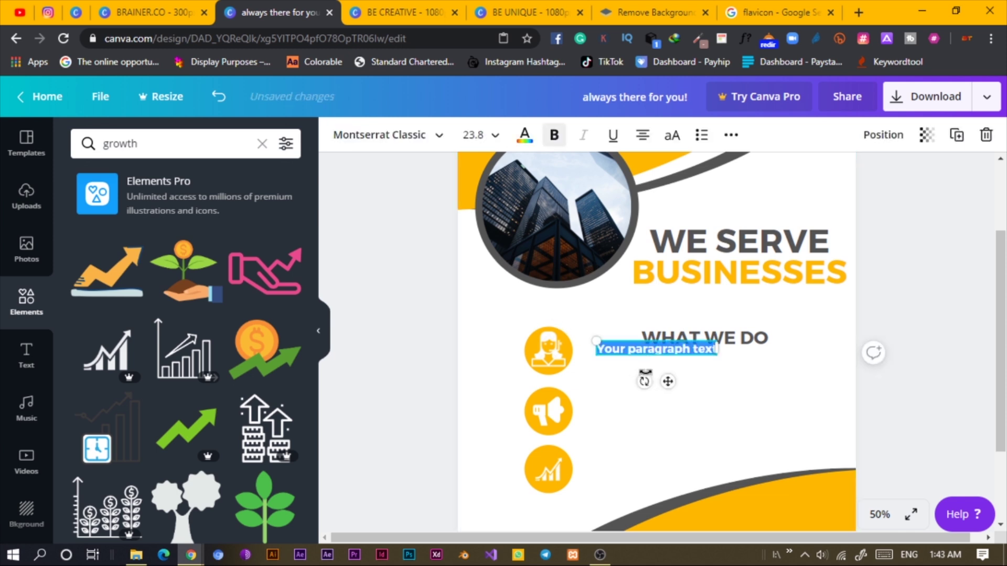
left_click_drag(668, 382, 676, 401)
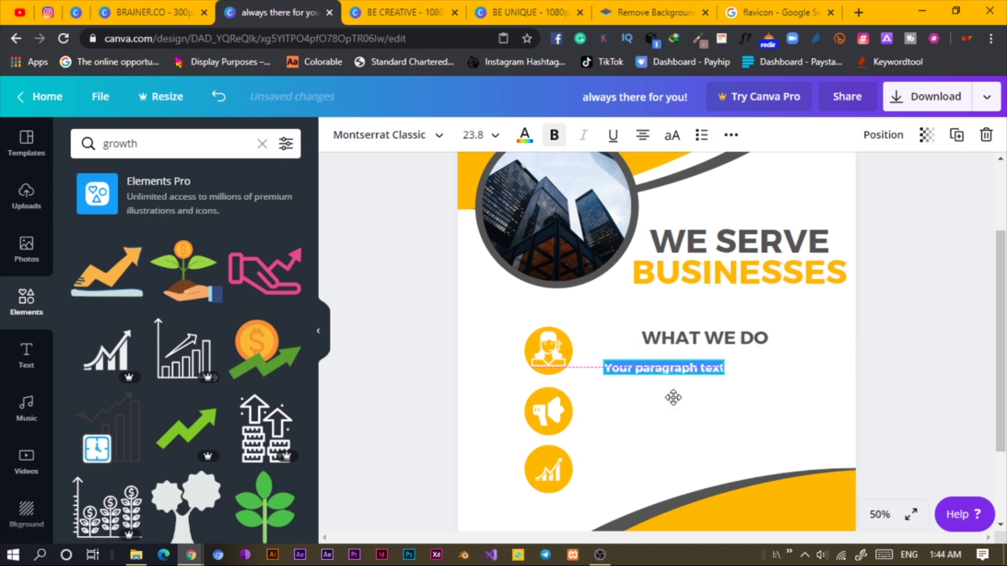
left_click(28, 357)
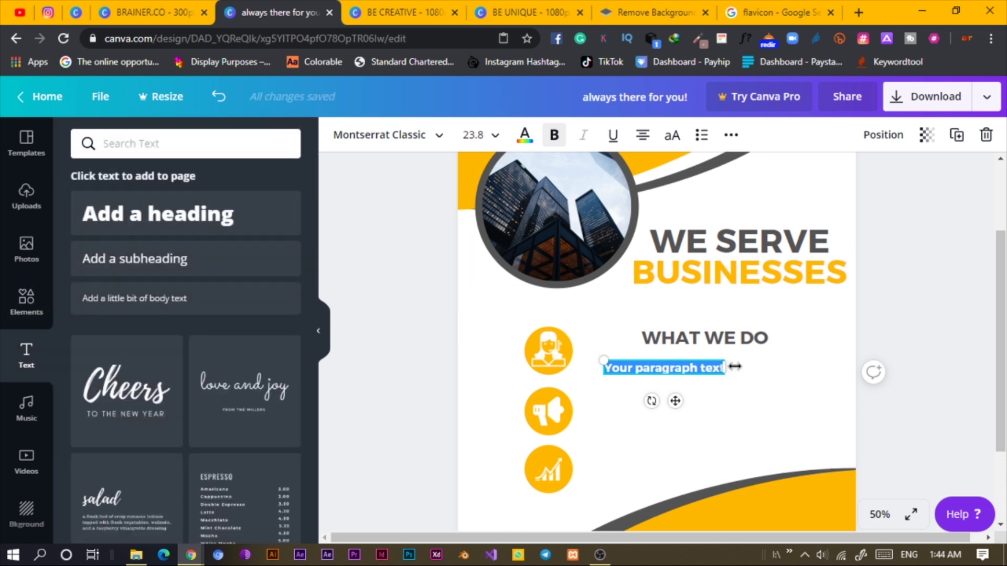
left_click_drag(762, 366, 828, 365)
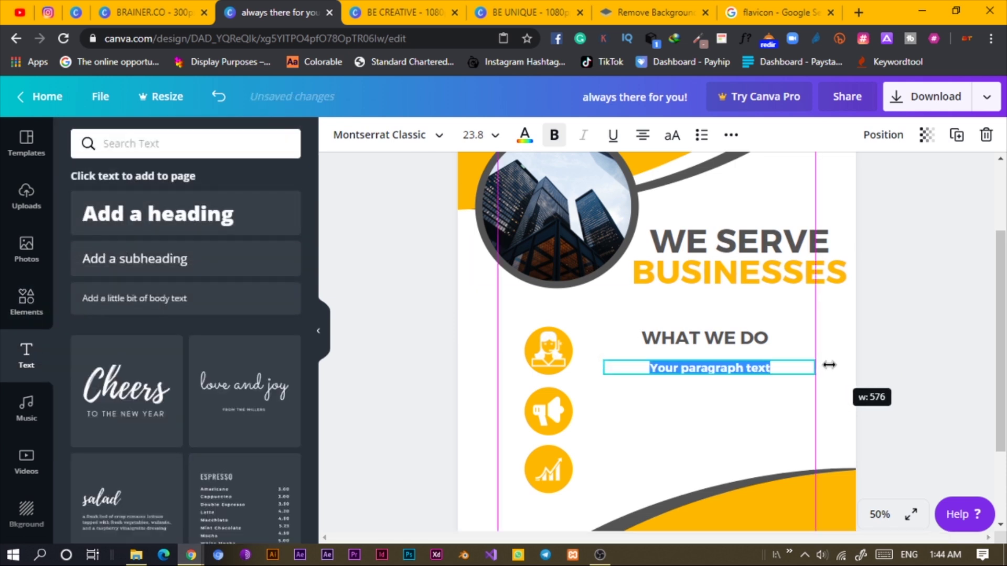
left_click_drag(789, 393, 789, 393)
left_click_drag(719, 397, 716, 386)
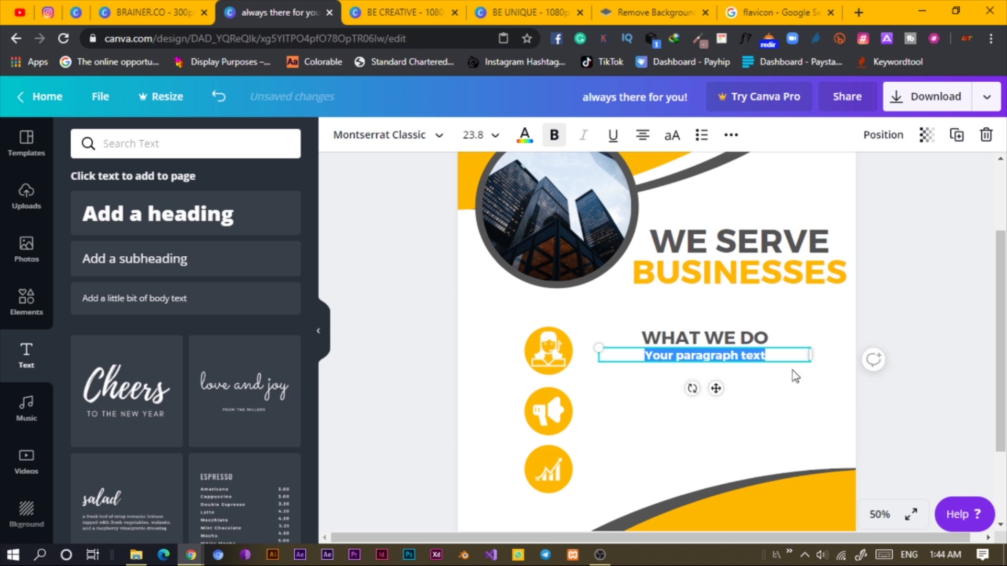
left_click_drag(834, 351, 838, 351)
Switch to Google, search for "dummy text generator" and open the lipsum.com Lipsum generator page
left_click(776, 1)
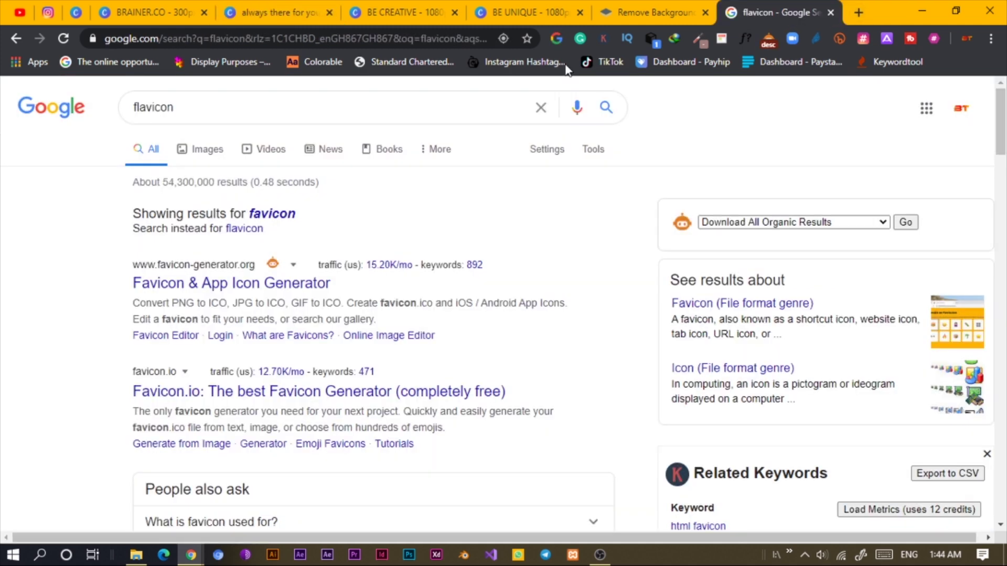
left_click(216, 119)
double_click(217, 120)
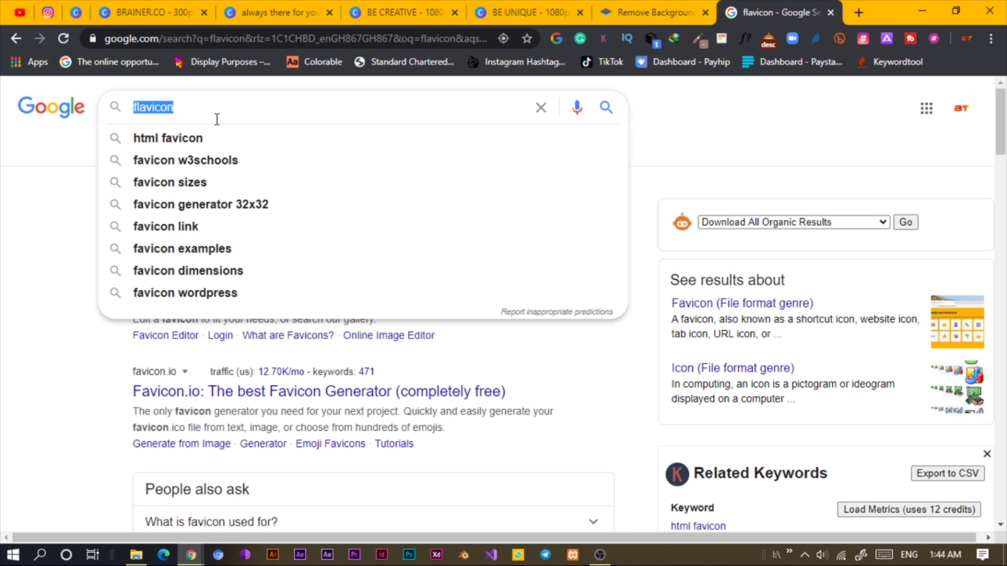
type("GE")
key("BackSpace")
key("BackSpace")
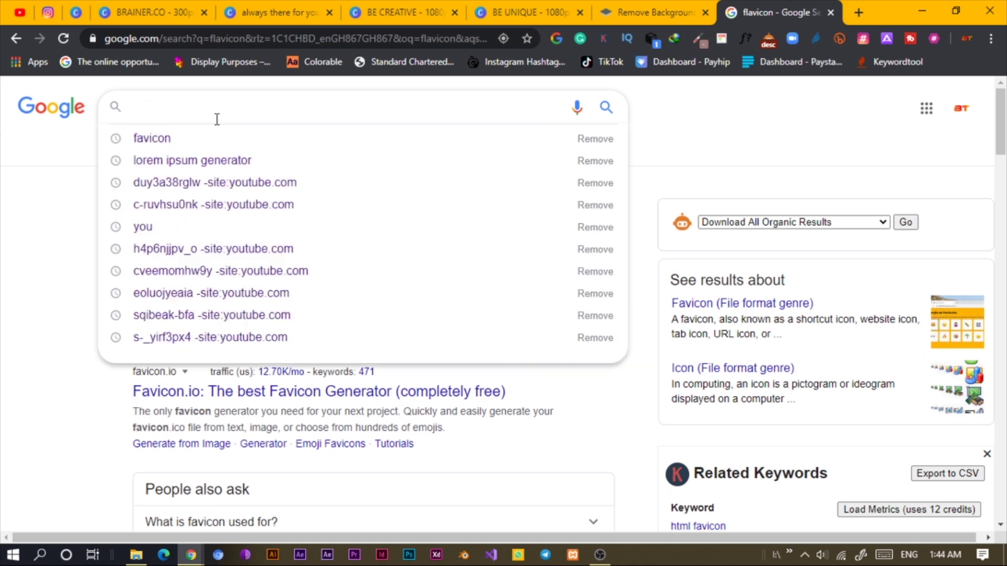
type("DUMM")
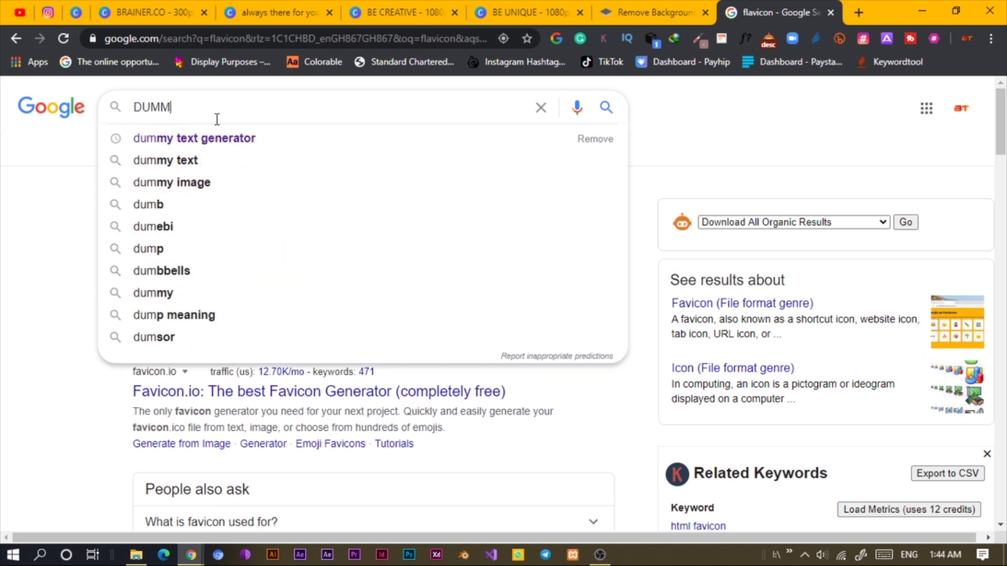
left_click(215, 136)
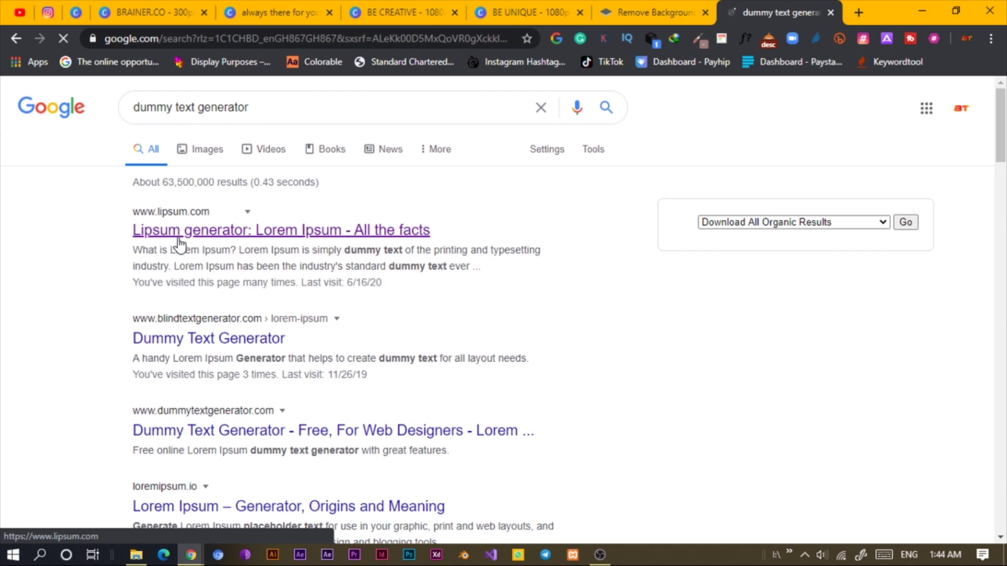
left_click(179, 236)
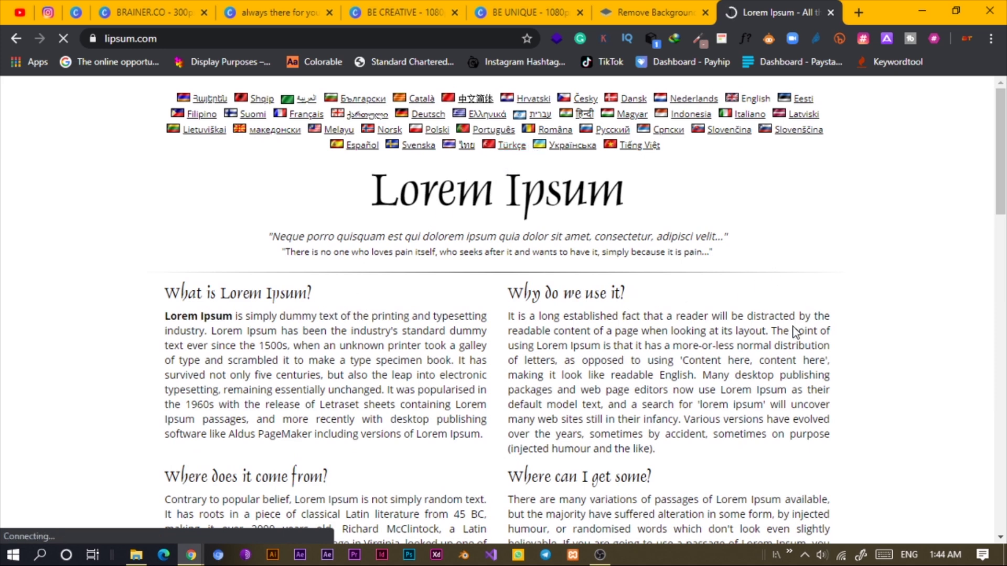
Copy the first sentence of the standard Lorem Ipsum passage, ending "dolore magna aliqua.", and switch back to the Canva flyer
left_click_drag(1002, 152, 1001, 362)
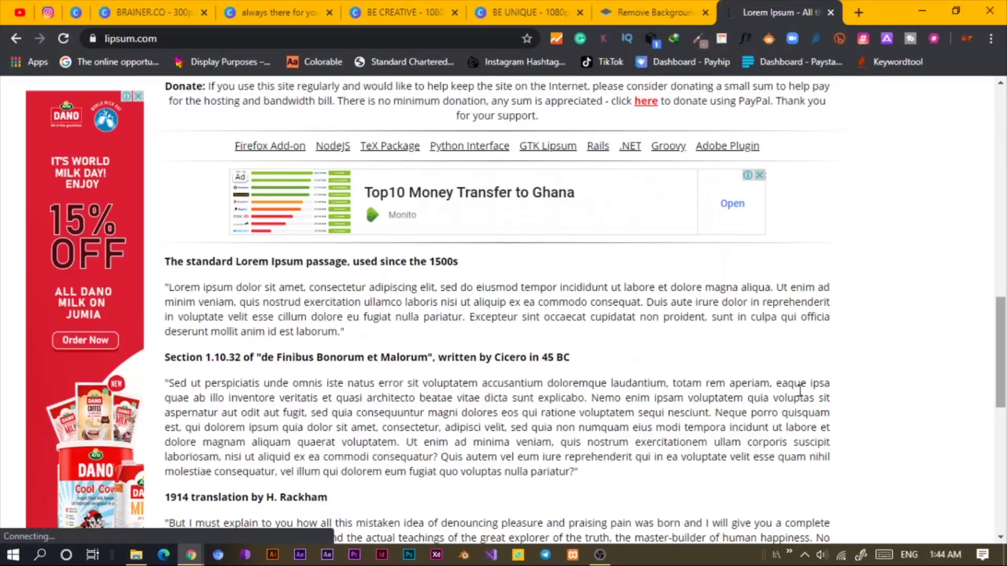
left_click_drag(165, 287, 776, 286)
key("ctrl+c")
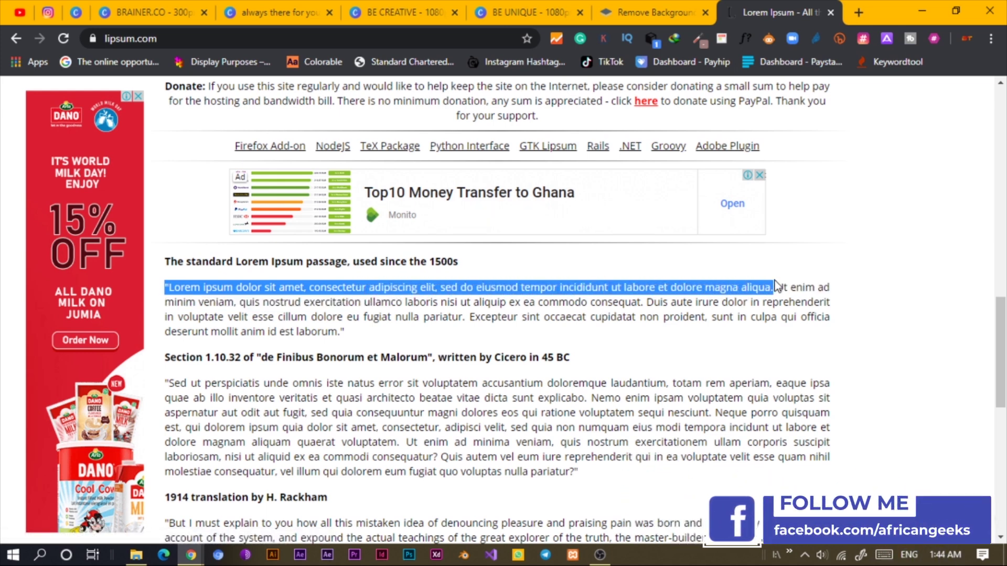
left_click(147, 5)
left_click(280, 6)
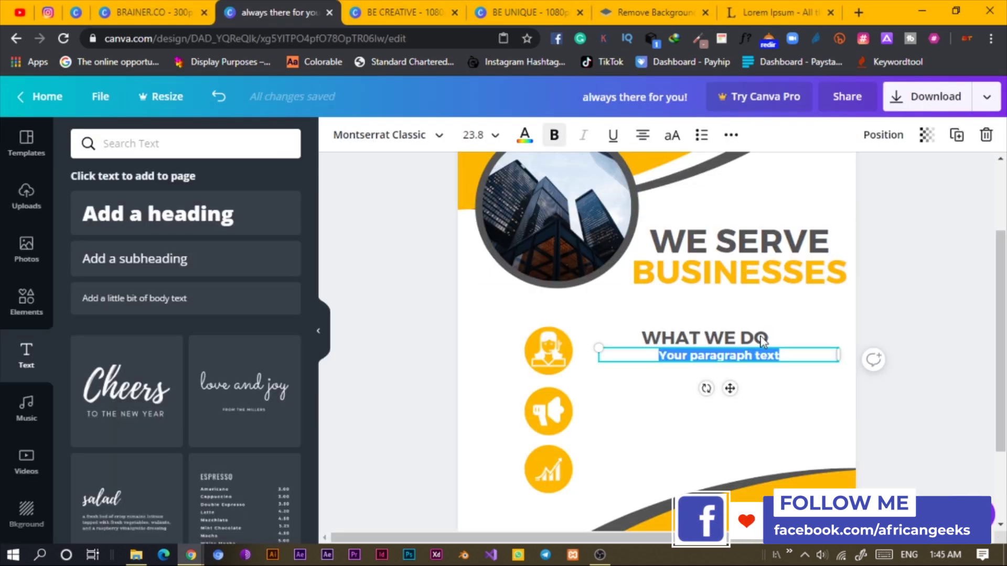
Replace the placeholder paragraph under WHAT WE DO with the copied Lorem ipsum sentence and delete its opening quotation mark
left_click(763, 357)
key("ctrl+a")
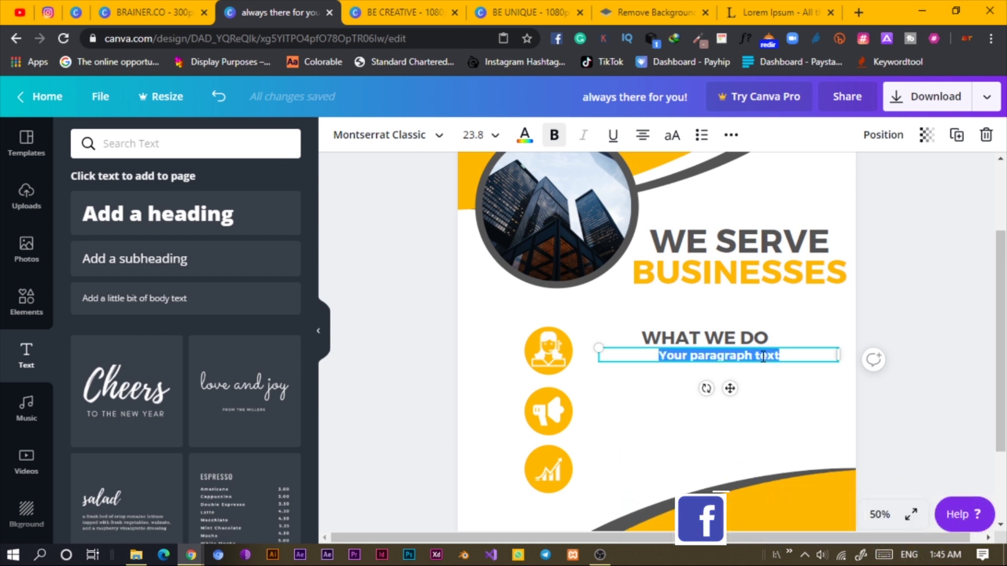
left_click(758, 7)
left_click(246, 4)
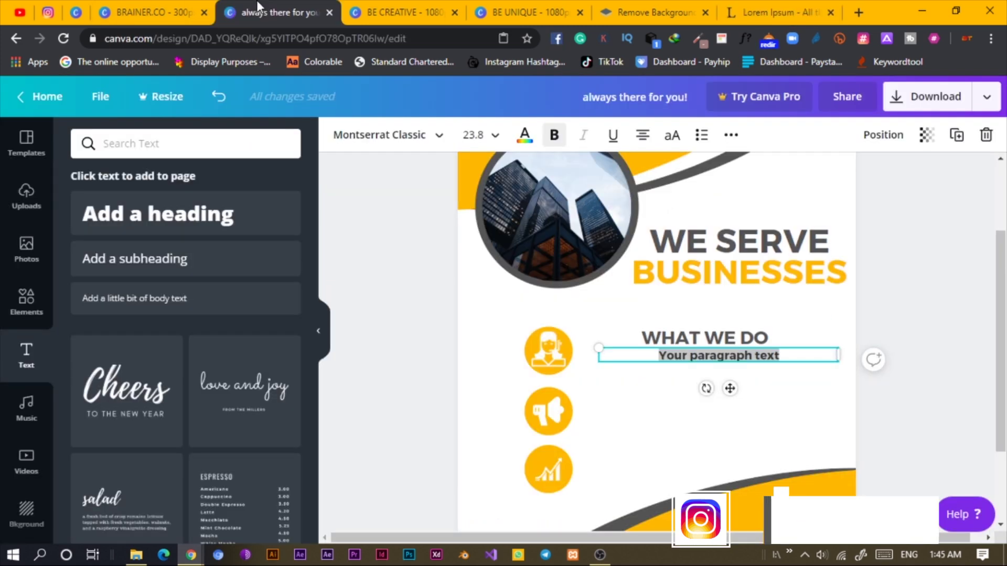
key("ctrl+v")
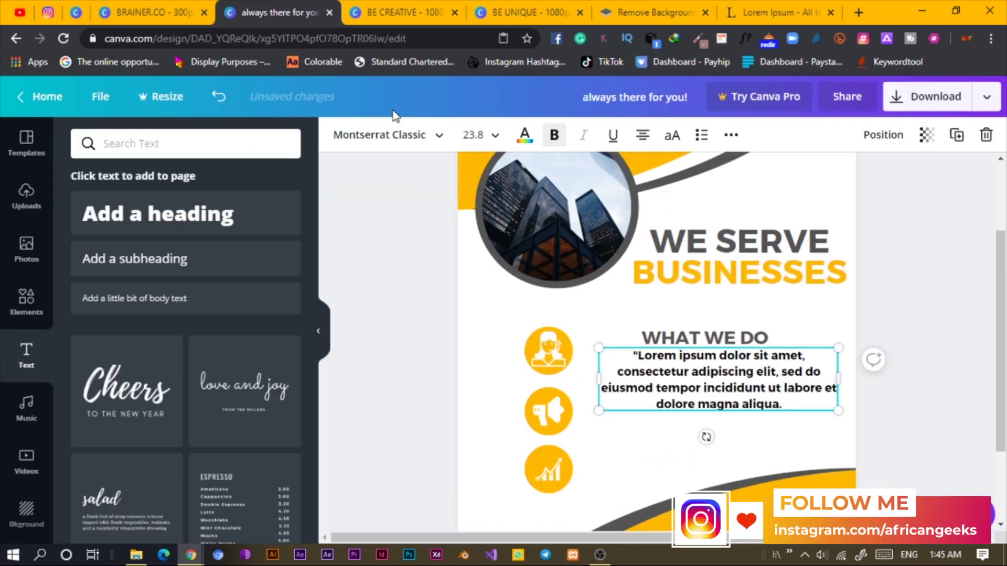
left_click(636, 355)
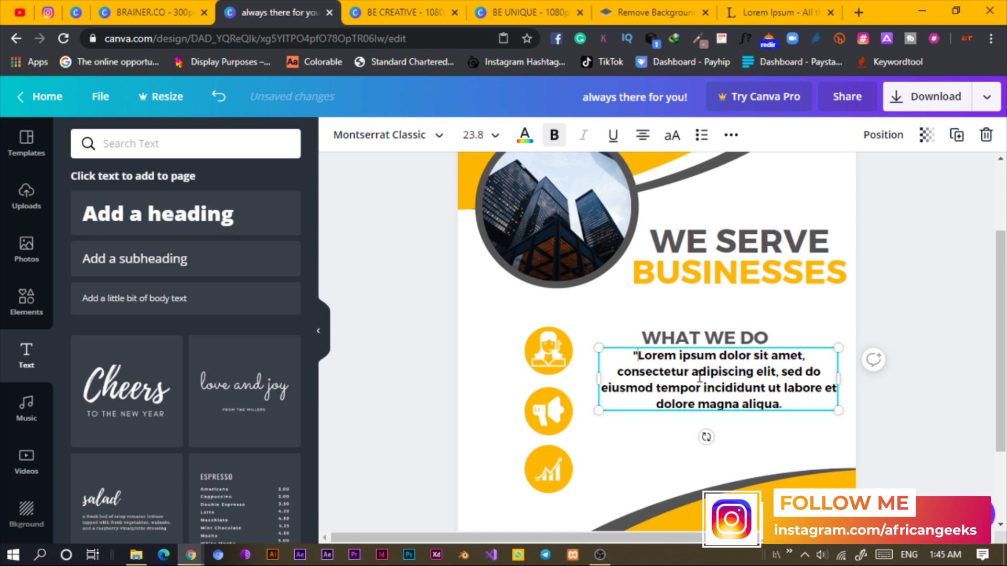
key("BackSpace")
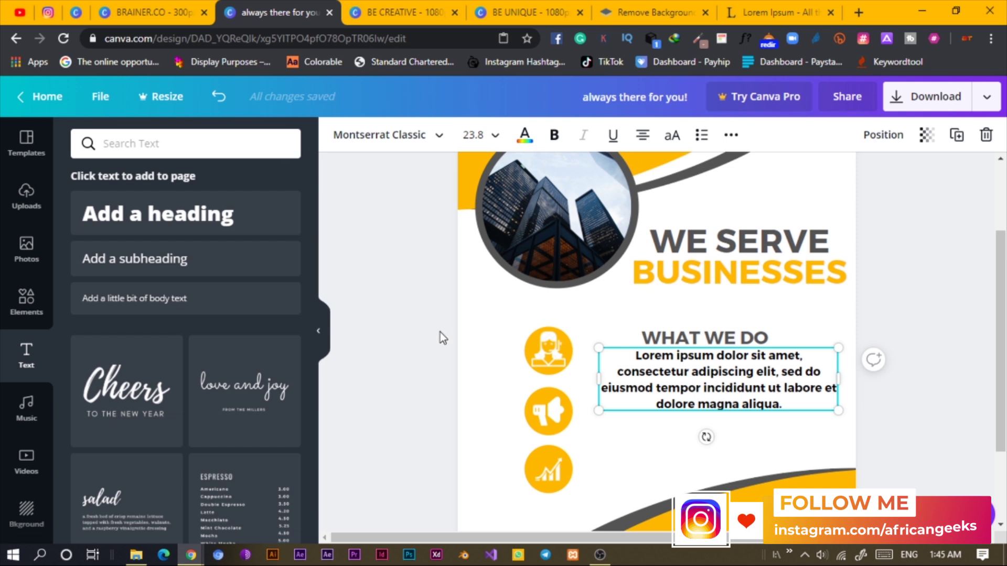
Remove bold from the Lorem ipsum paragraph, scale it to font size 20.3 and centre the WHAT WE DO heading above it
key("Escape")
left_click(646, 391)
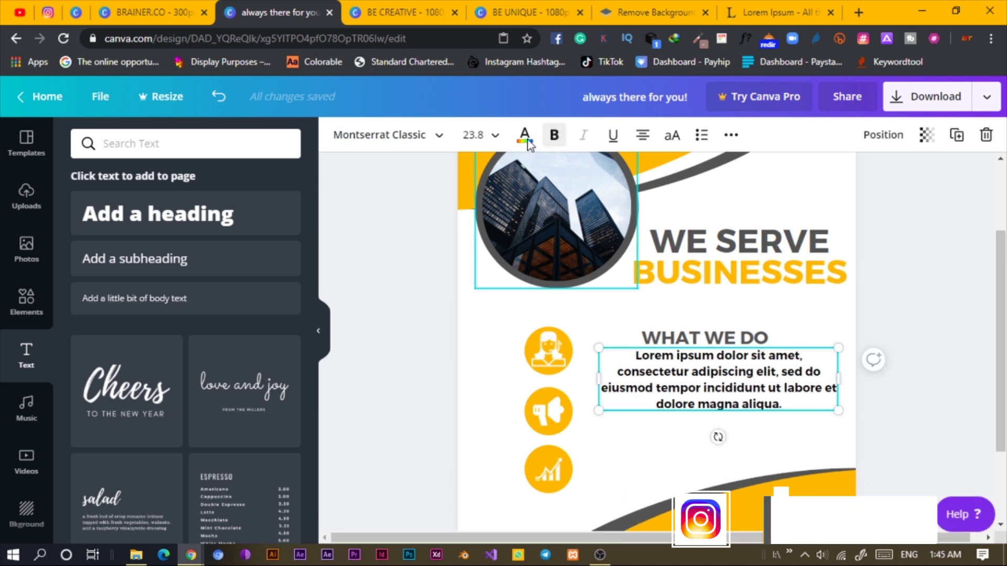
left_click(554, 135)
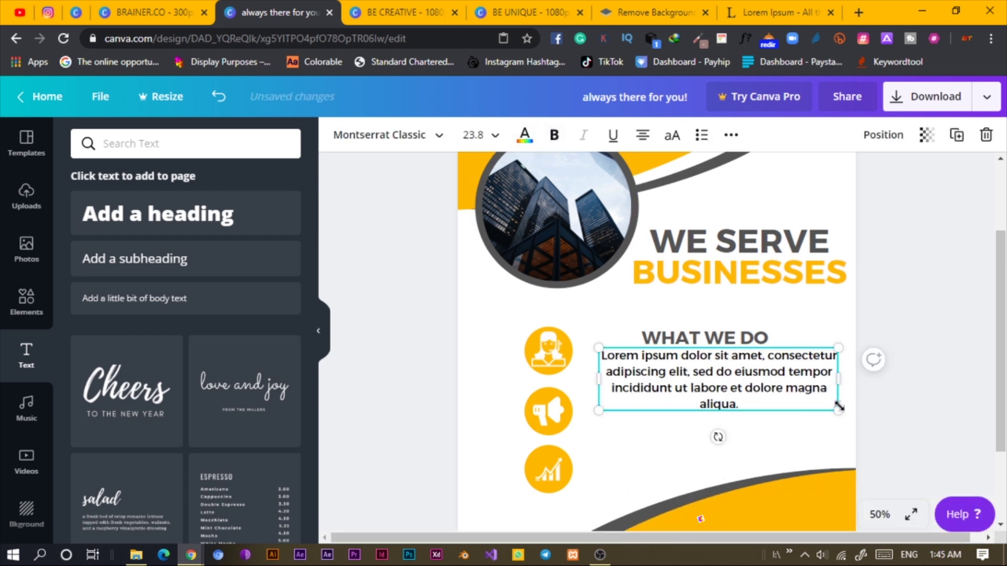
left_click_drag(848, 375, 823, 395)
left_click(679, 339)
left_click_drag(680, 339, 682, 336)
Duplicate the Lorem ipsum paragraph and place the copy directly below the original, beside the megaphone icon
left_click(663, 380)
left_click(670, 423)
left_click(660, 379)
left_click_drag(660, 380, 661, 418)
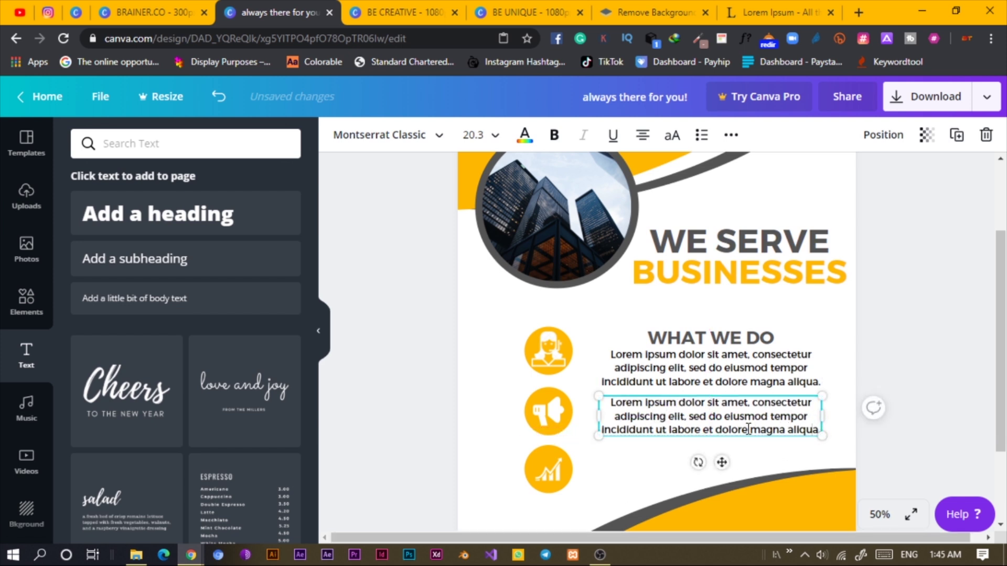
Append the copied Lorem ipsum sentence on a new line at the end of the lower paragraph
left_click(819, 437)
key("Return")
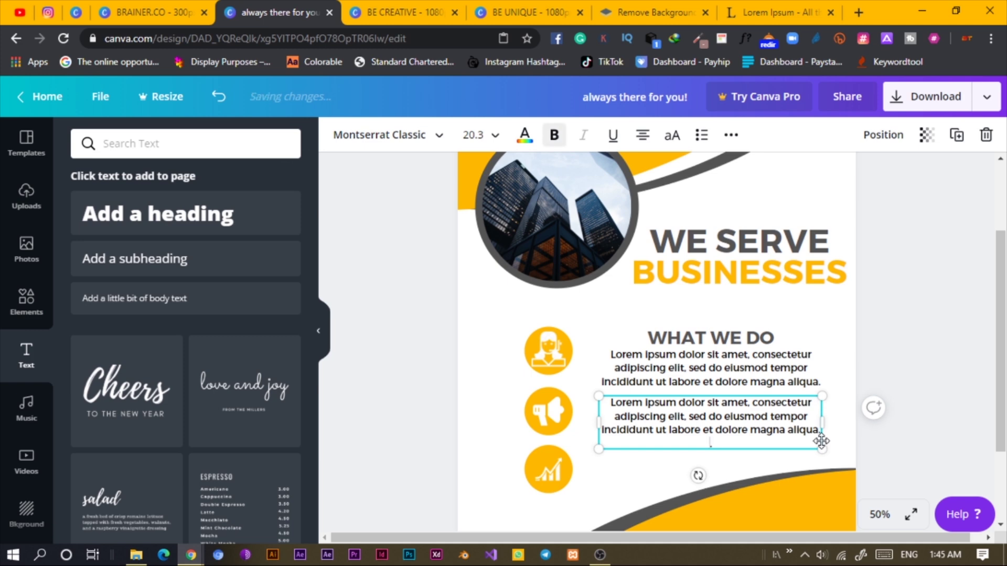
left_click(753, 7)
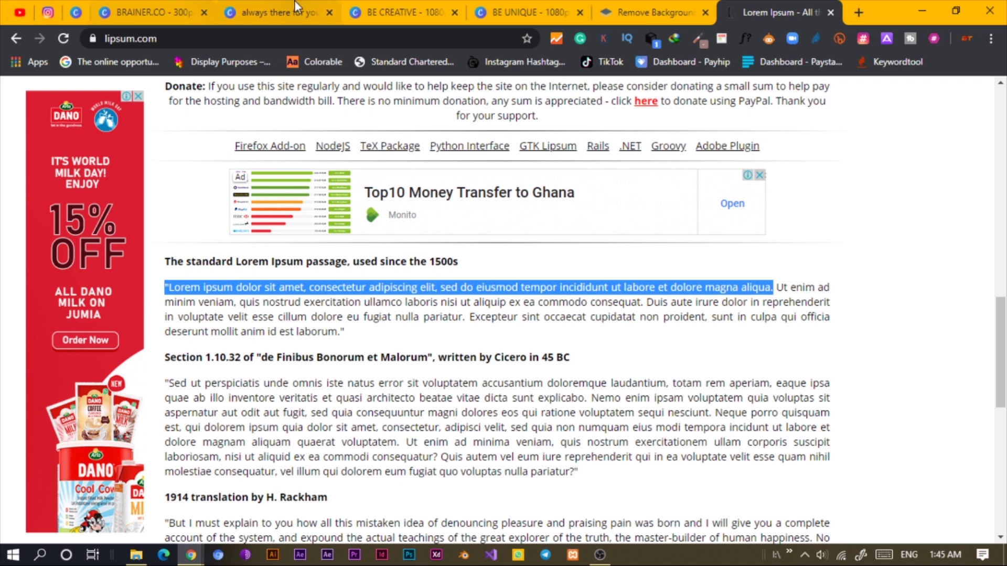
left_click(277, 12)
key("ctrl+v")
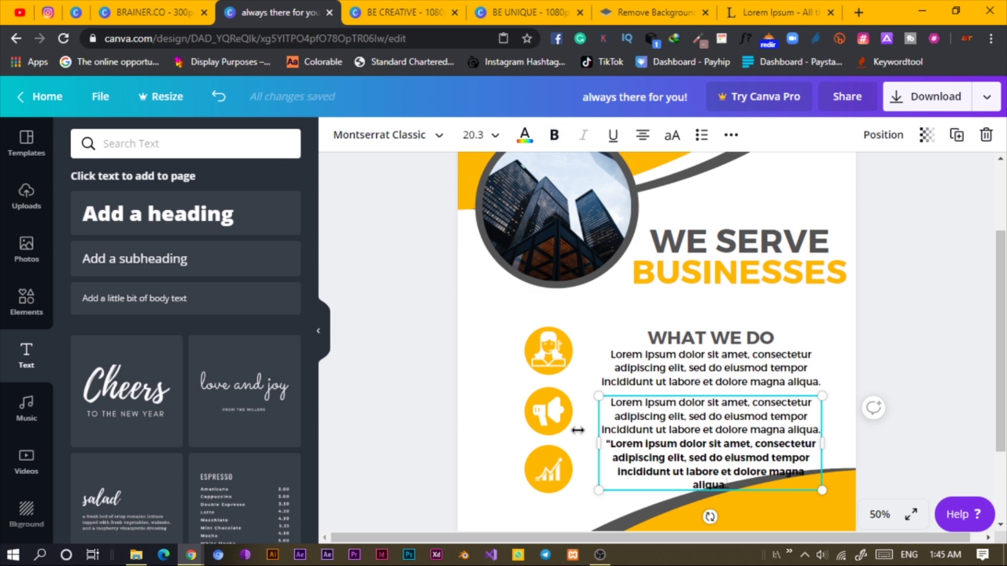
Remove bold from the pasted sentence and delete its opening quotation mark
left_click_drag(607, 444, 746, 490)
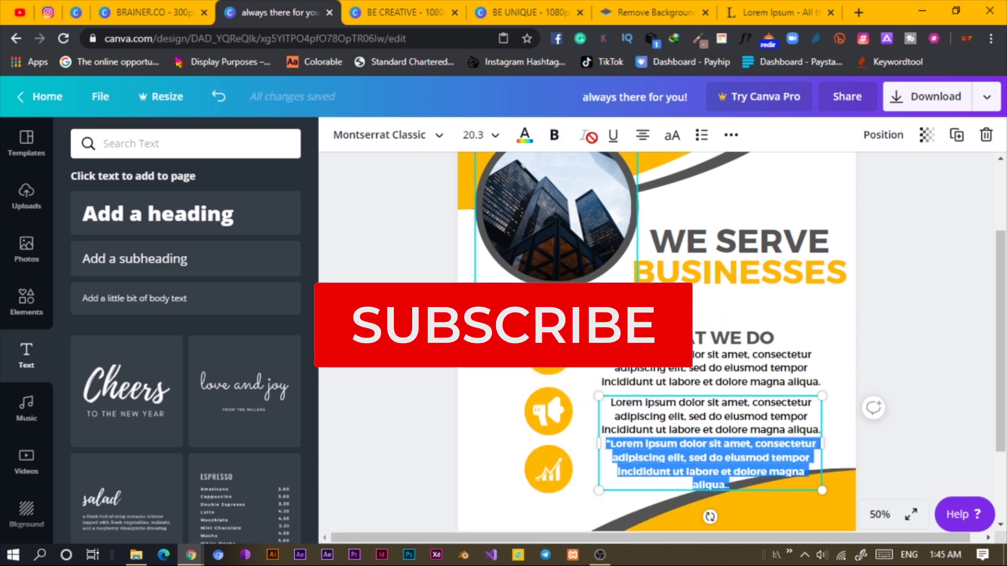
left_click(560, 136)
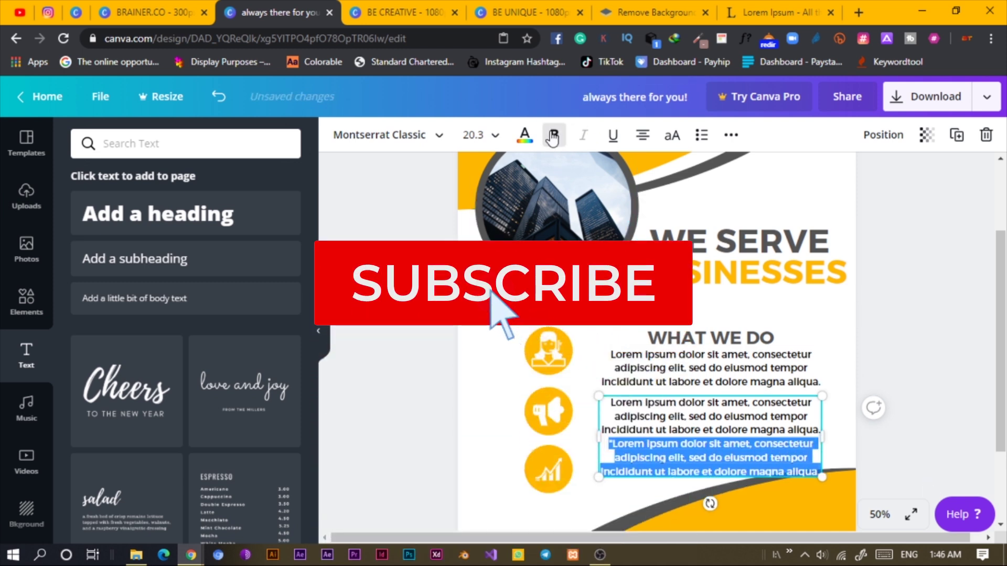
left_click(614, 445)
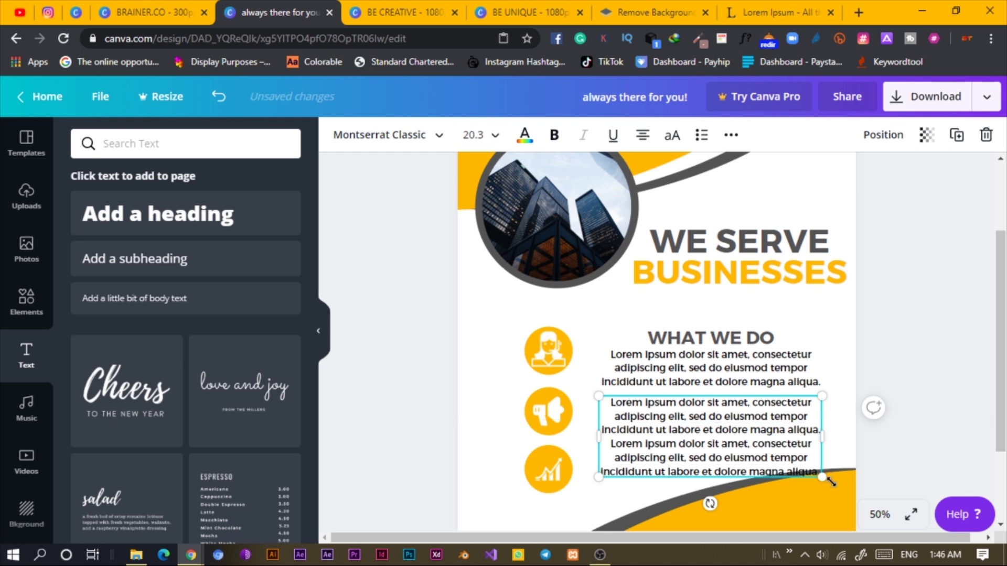
Move the icons, WHAT WE DO heading and paragraphs up together, and shift the lower paragraph down to widen the gap between paragraphs
left_click_drag(474, 325, 773, 454)
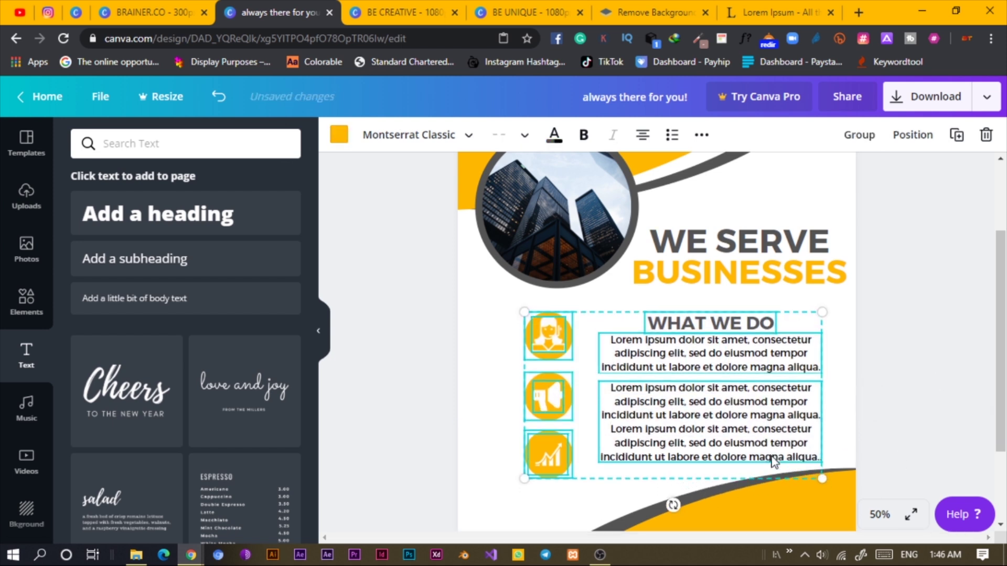
left_click(403, 456)
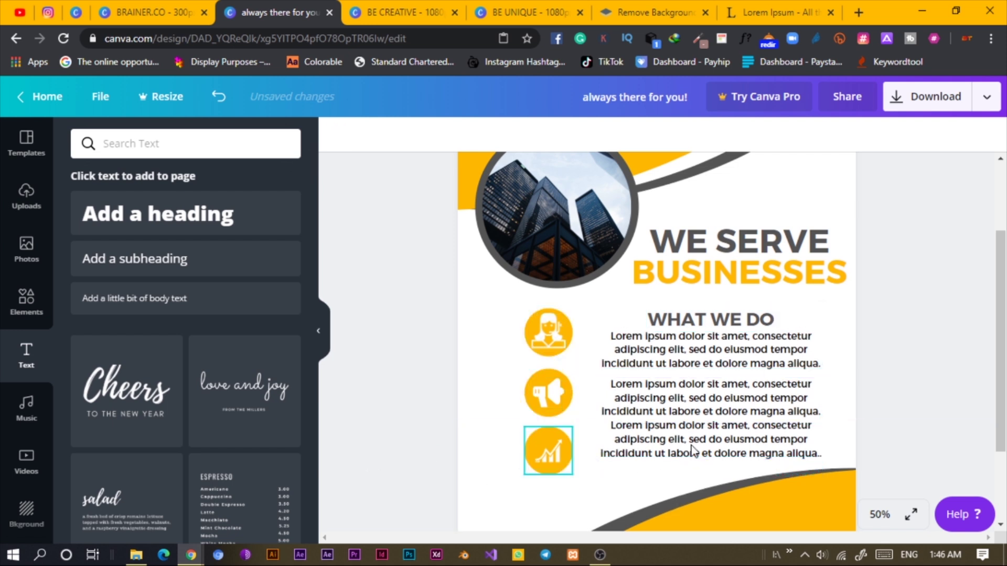
left_click(718, 443)
key("shift+Down")
key("shift+Down")
key("shift+Down")
key("shift+Down")
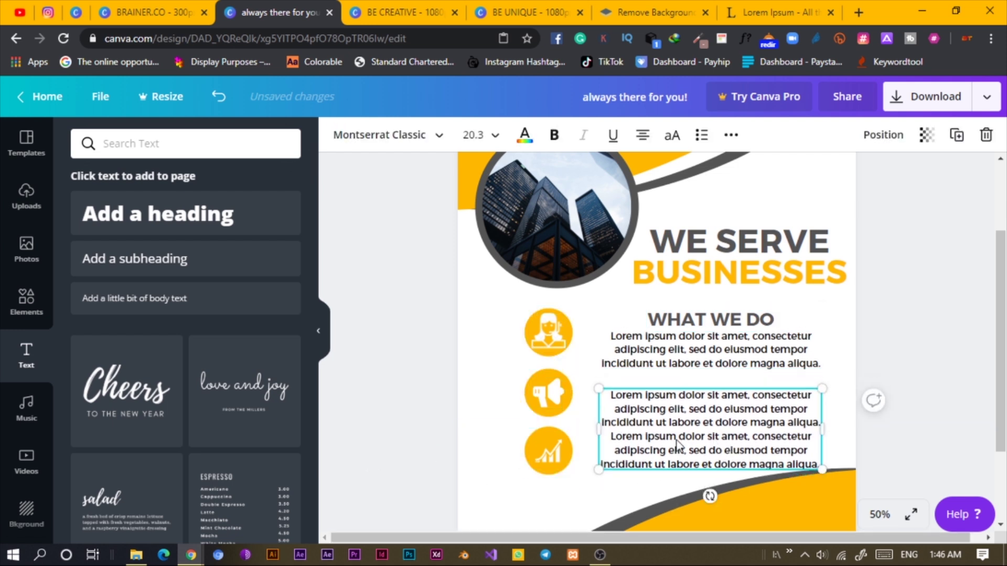
Raise the whole block of icons, heading and paragraphs closer to the BUSINESSES headline
left_click_drag(475, 311, 734, 450)
key("shift+Up")
key("shift+Up")
key("shift+Up")
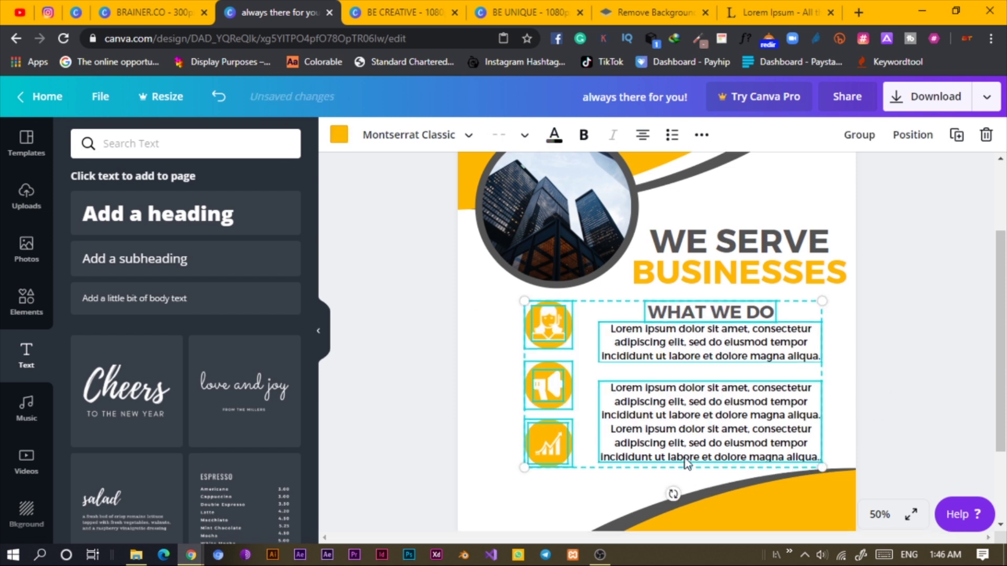
left_click(321, 413)
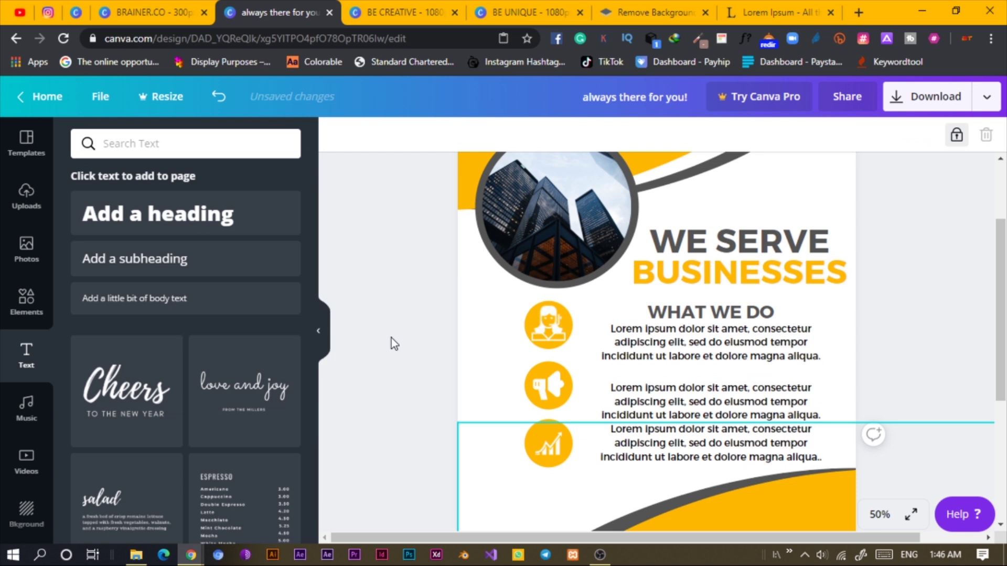
Unlock the yellow and grey curve group at the foot of the flyer and nudge it down
scroll(596, 337, "down", 2)
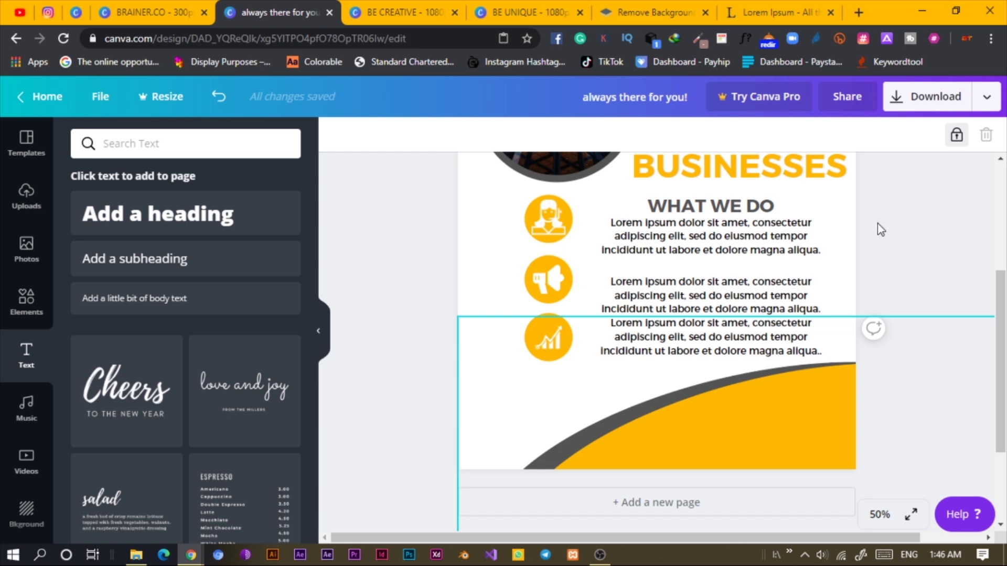
left_click(953, 141)
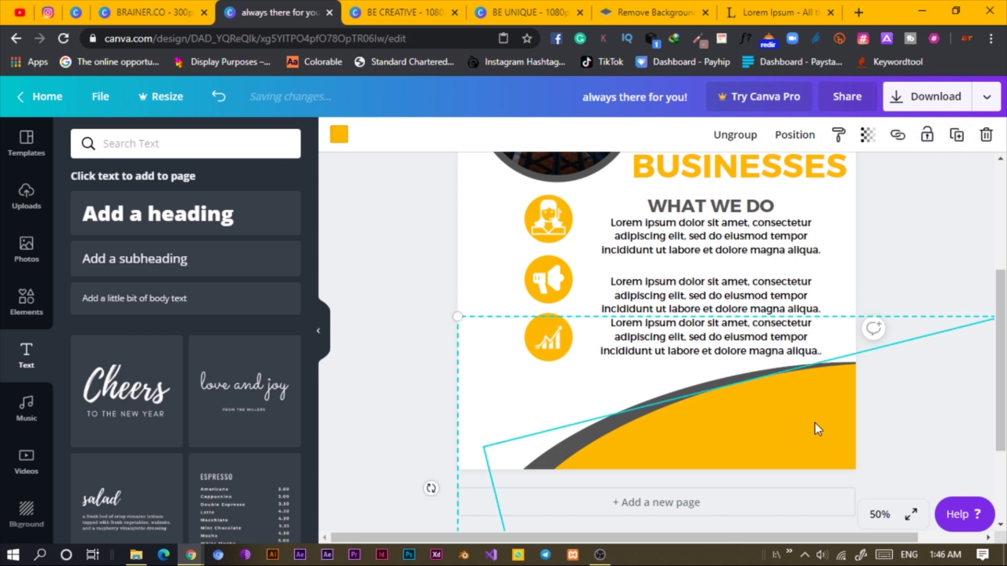
key("Down")
key("Down")
key("Down")
key("Down")
key("Down")
key("Down")
key("Down")
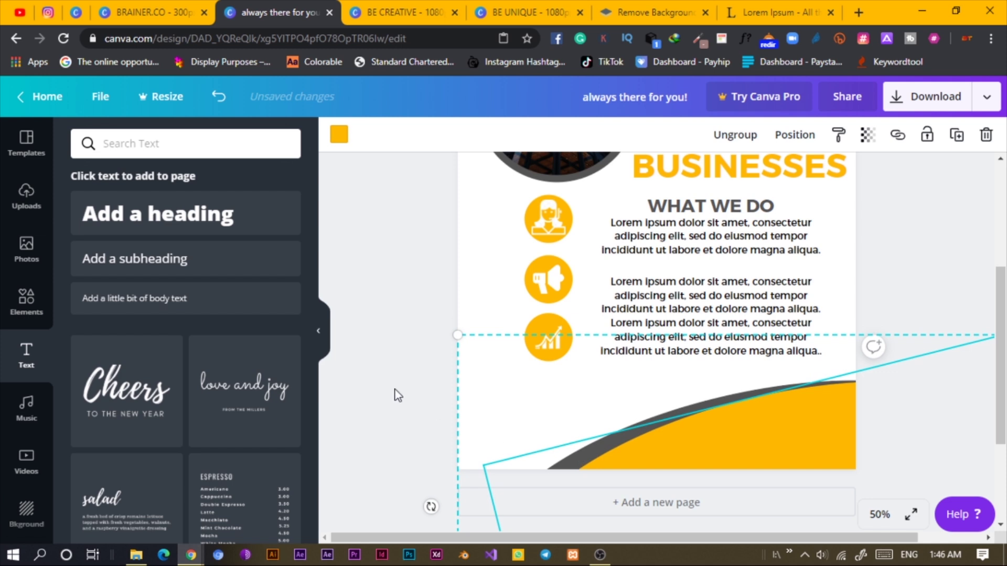
Move the icons, WHAT WE DO heading and both paragraphs slightly down, without moving the bottom curve
left_click(383, 313)
left_click_drag(491, 209, 829, 355)
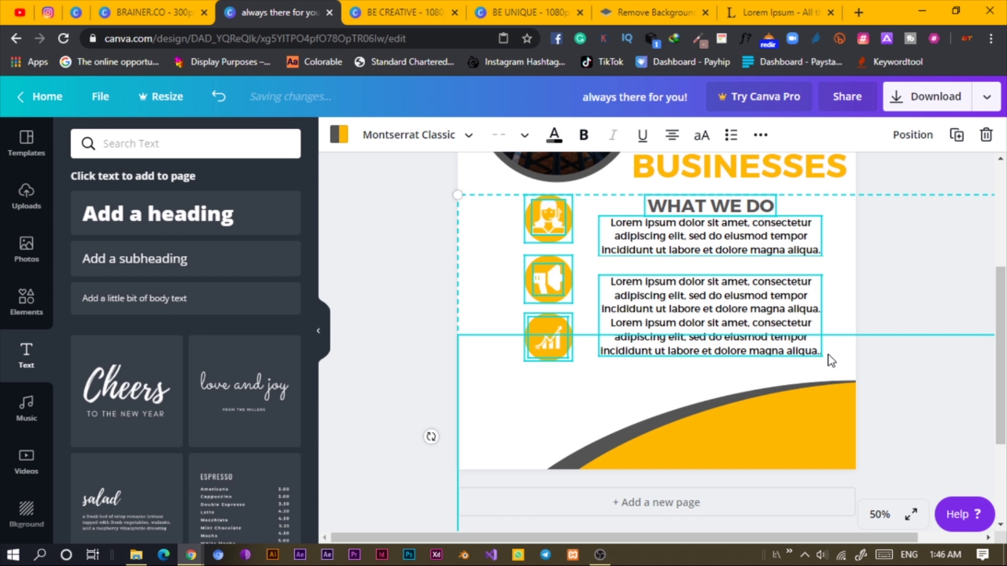
left_click(415, 259)
left_click_drag(499, 209, 740, 340)
left_click(366, 222)
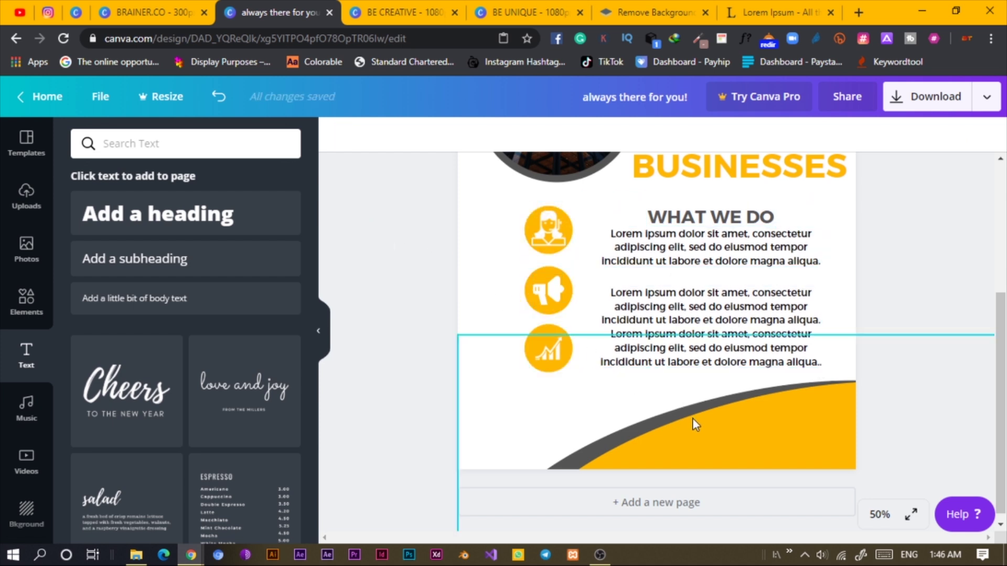
Duplicate the tagline under BRAINER.CO, place the copy on the yellow curve in the flyer's lower-right corner and enlarge it to font size 23.8
key("ctrl+minus")
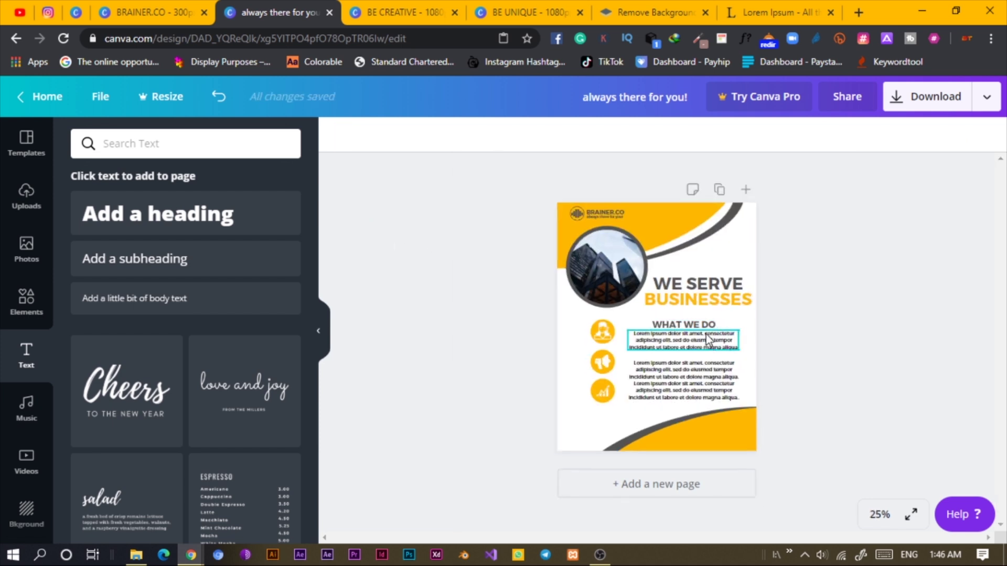
left_click(612, 210)
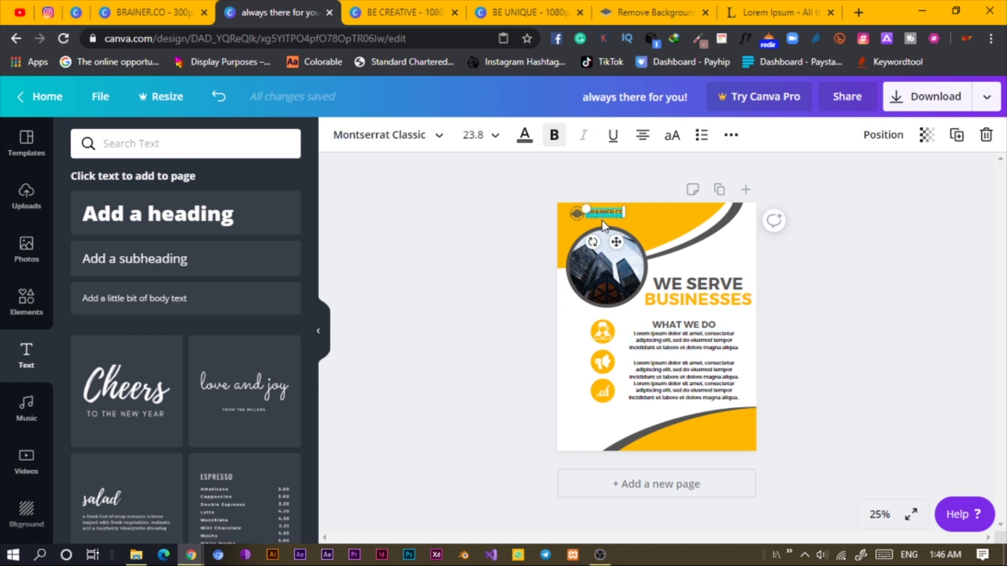
left_click(602, 220)
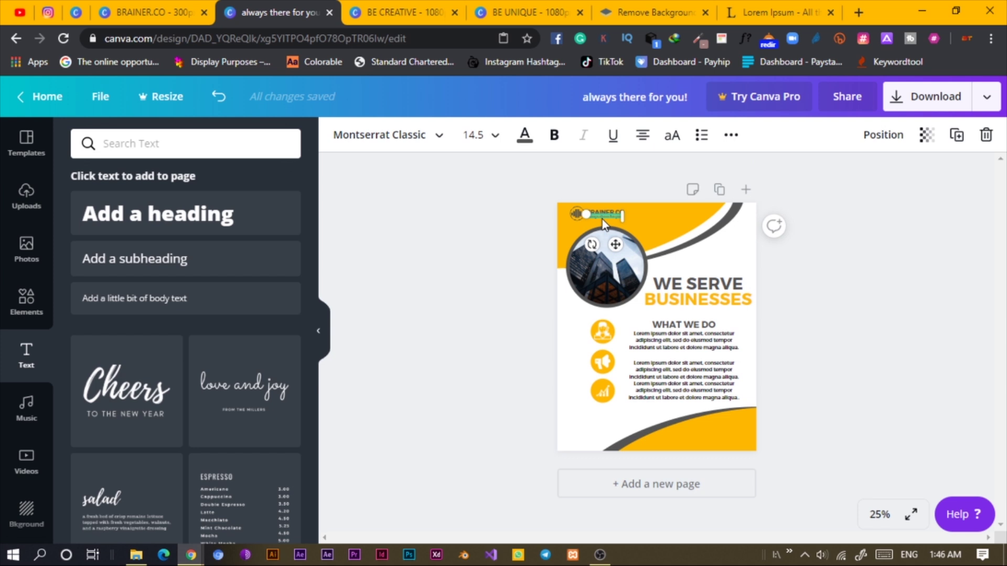
left_click_drag(602, 219, 606, 222)
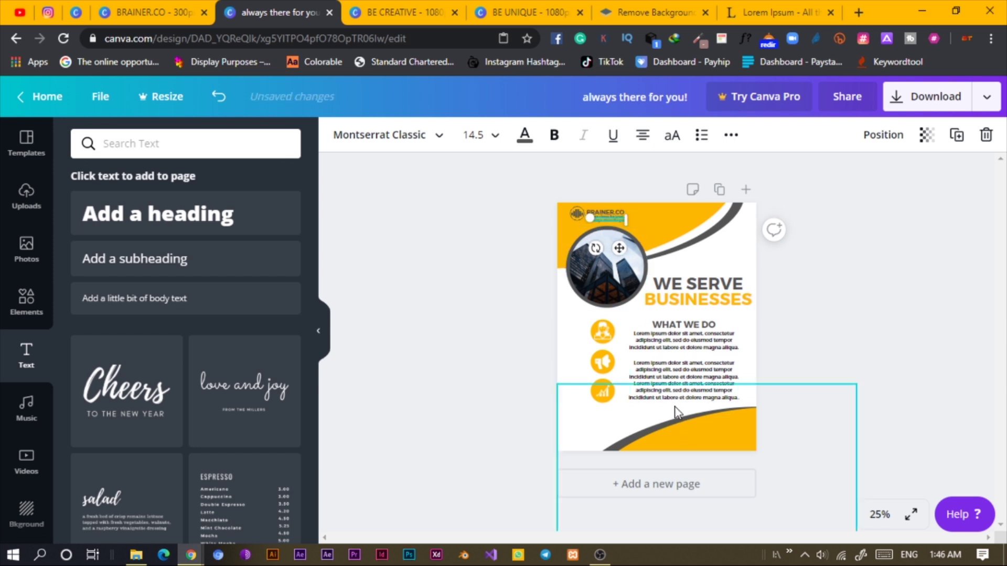
key("ctrl+z")
left_click(696, 441)
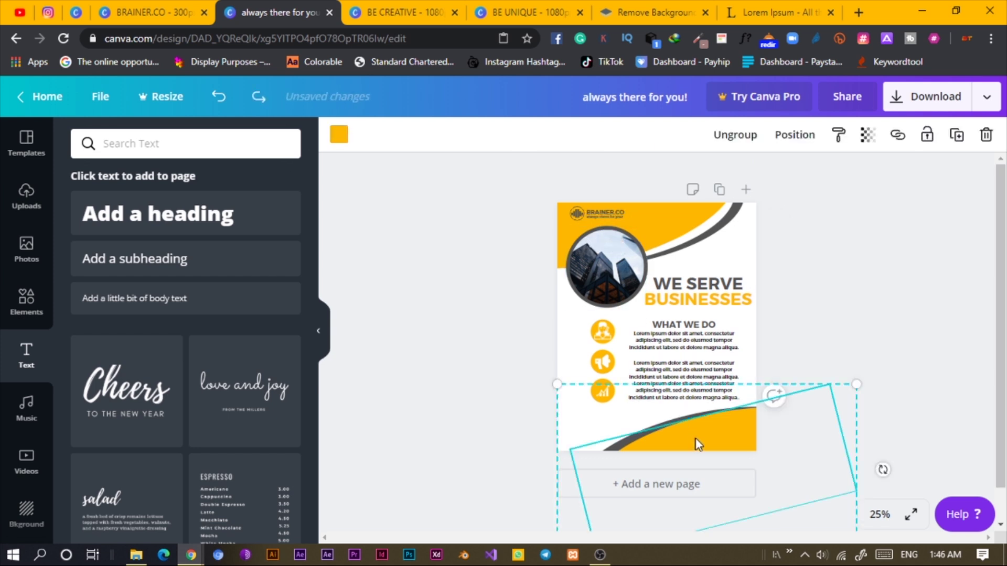
key("ctrl+y")
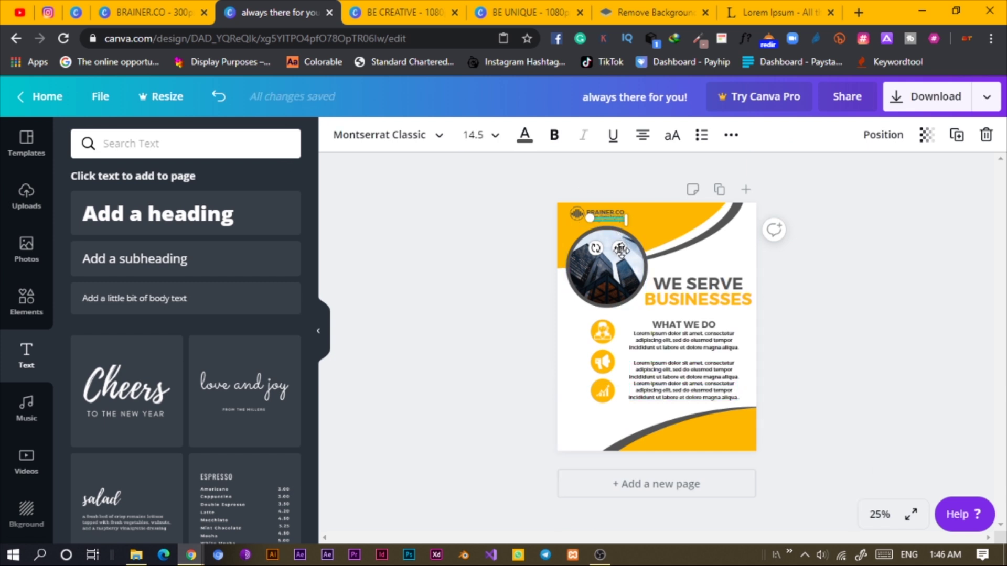
key("ctrl+v")
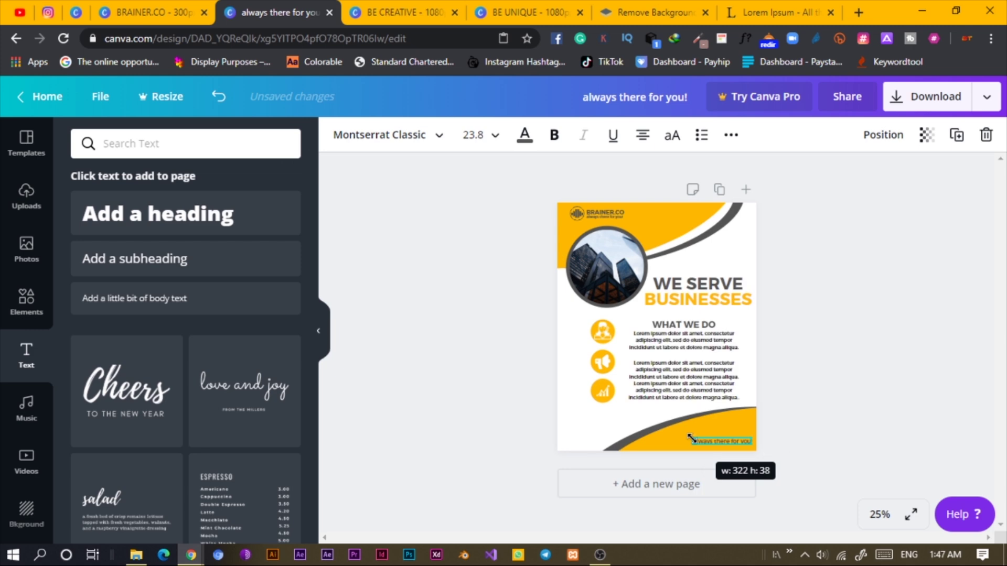
left_click_drag(690, 439, 692, 440)
scroll(691, 439, "up", 5)
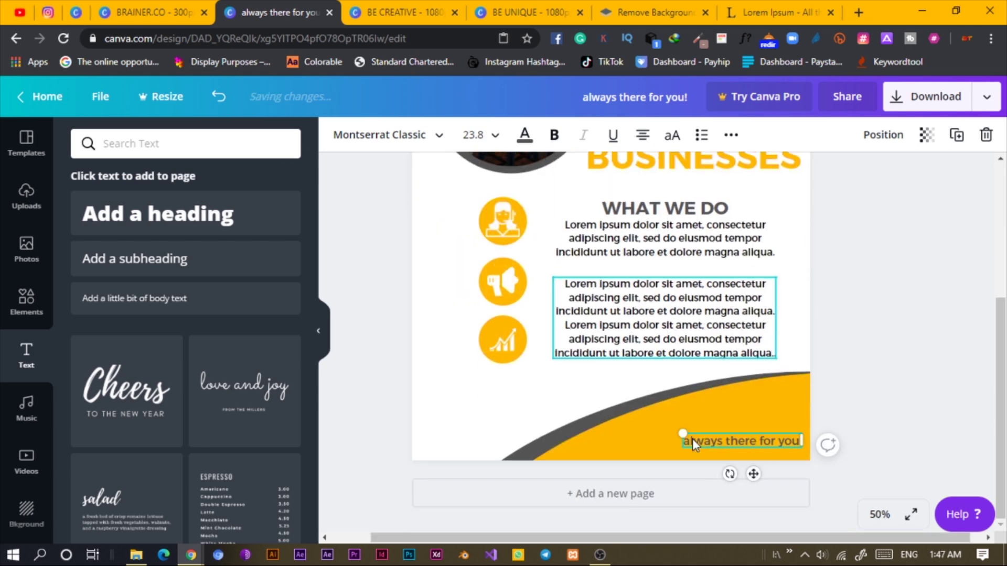
triple_click(736, 442)
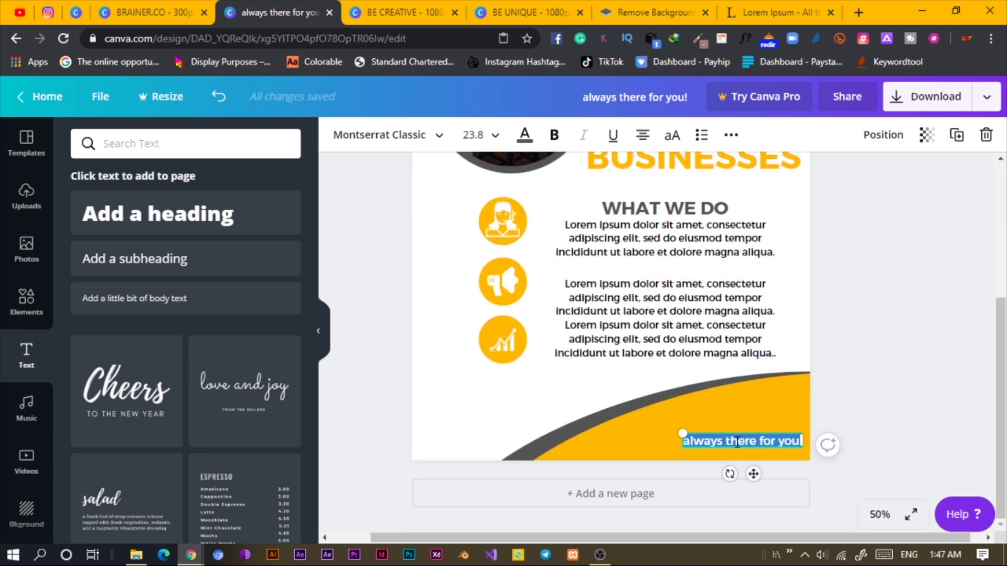
type("www")
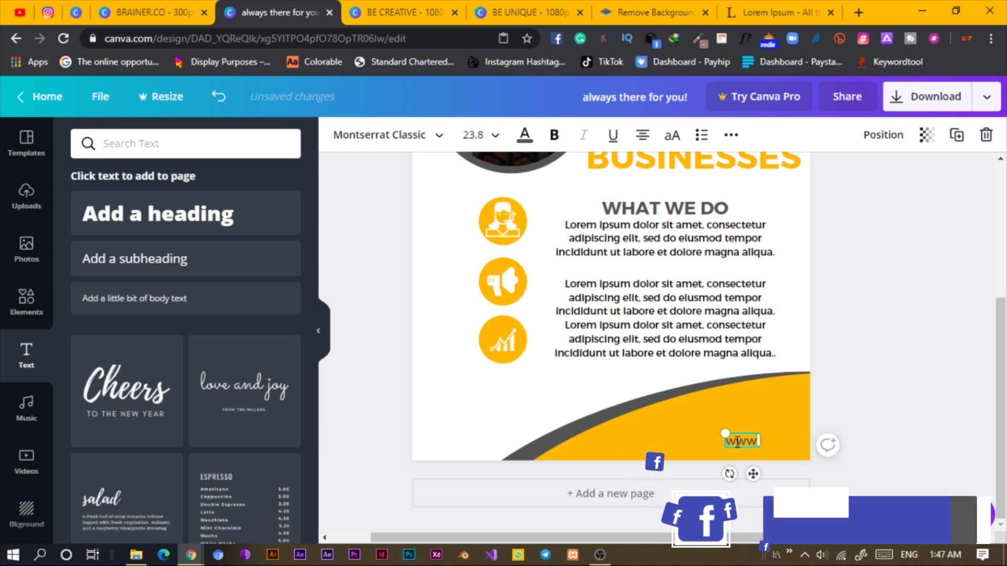
type(".")
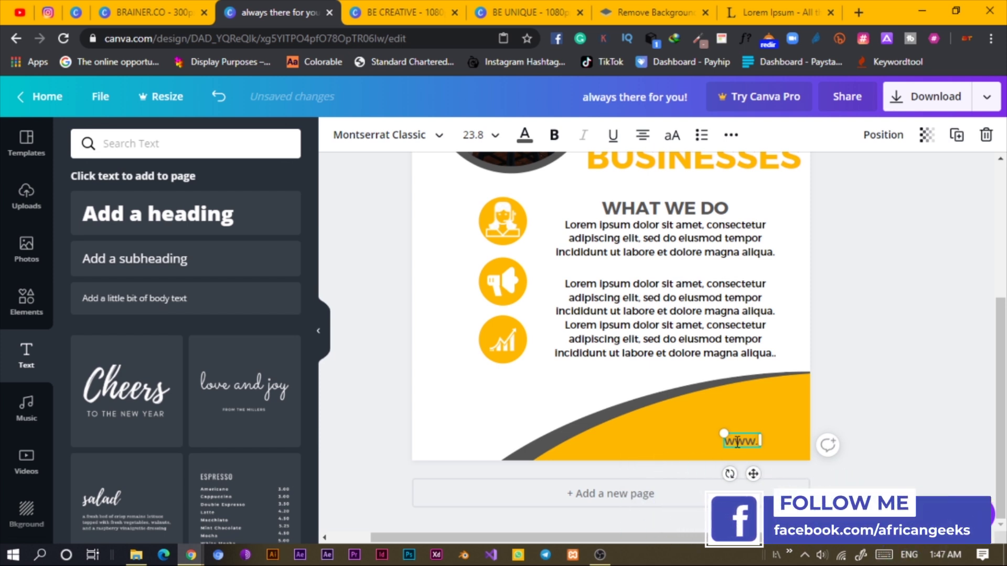
type(".your")
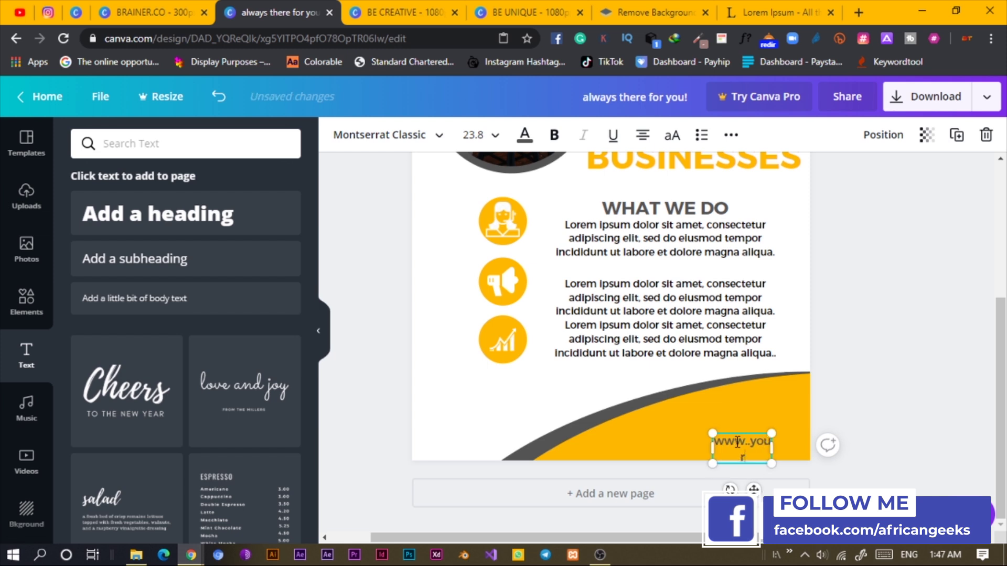
type("busines")
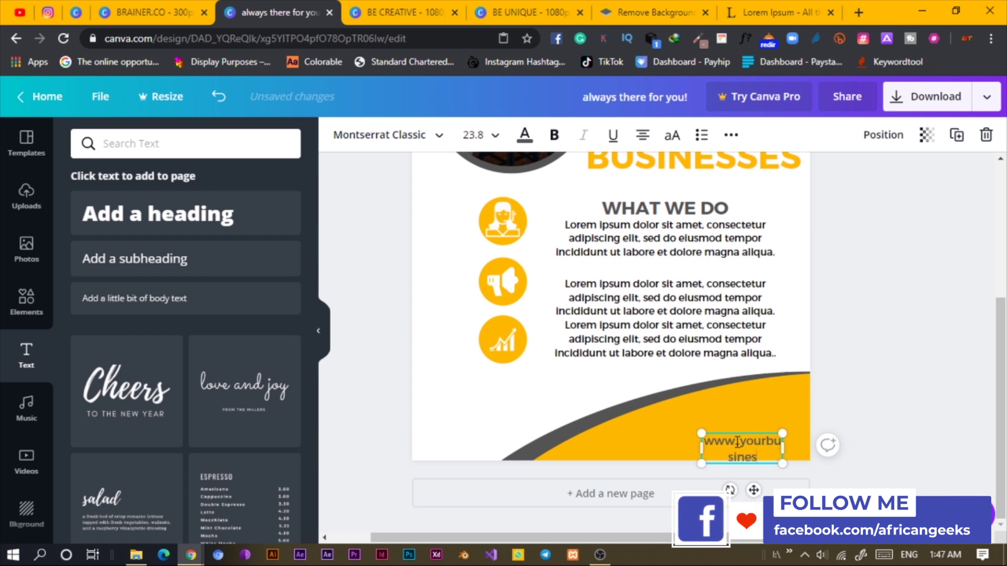
type("swebsi")
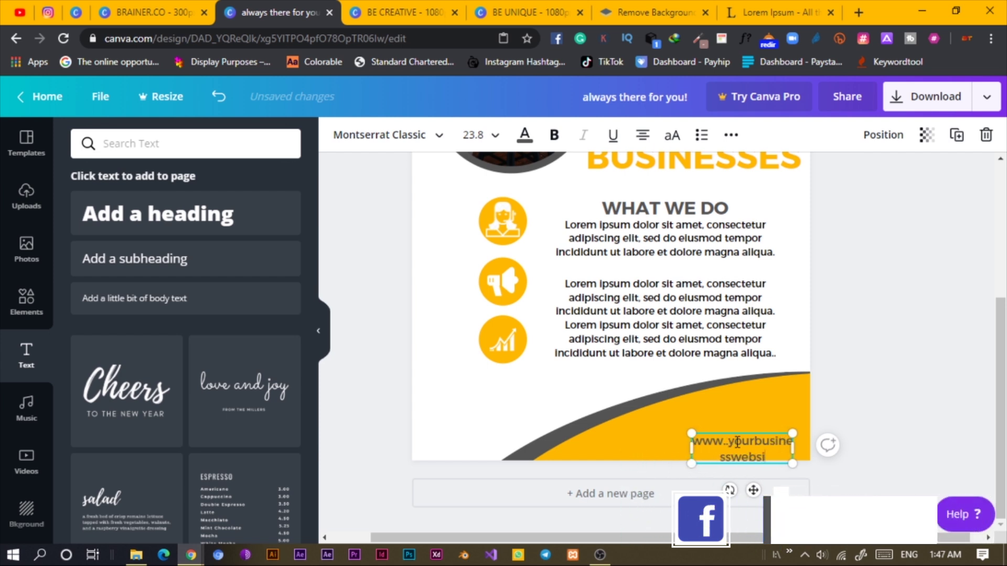
type("te.com")
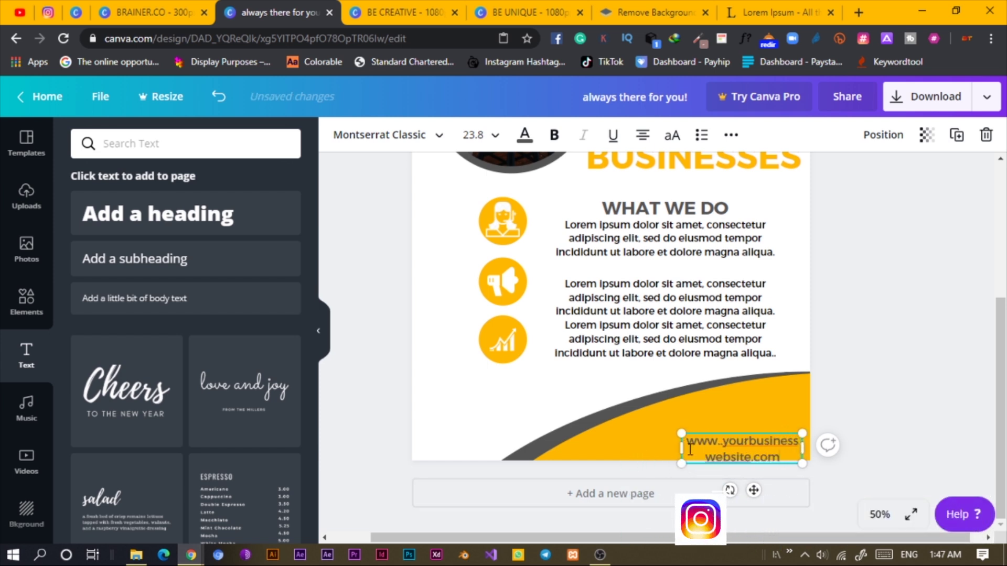
Widen the website text box so the address fits on one line and lower it into the flyer's bottom-right corner
left_click_drag(681, 448, 652, 440)
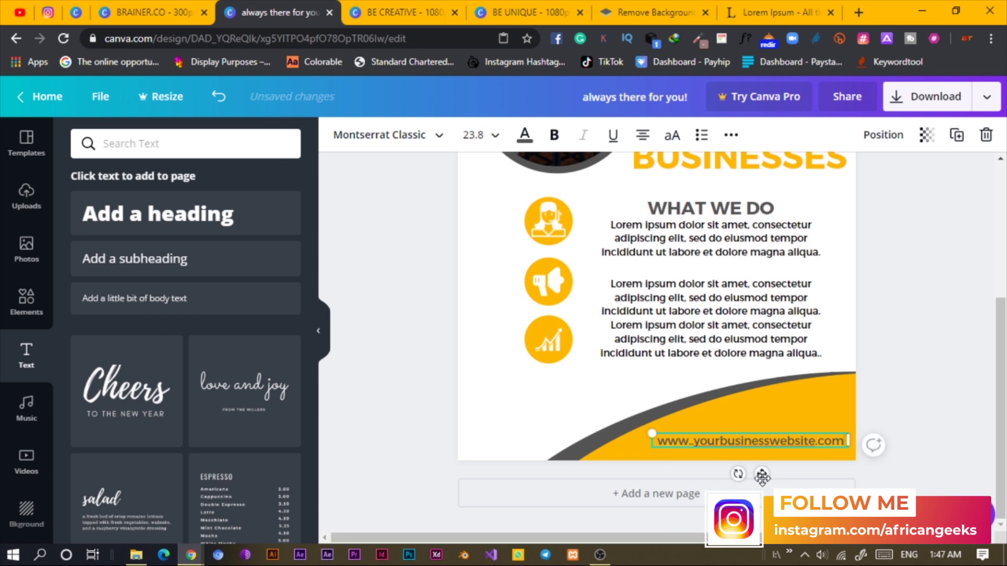
left_click_drag(769, 485, 763, 490)
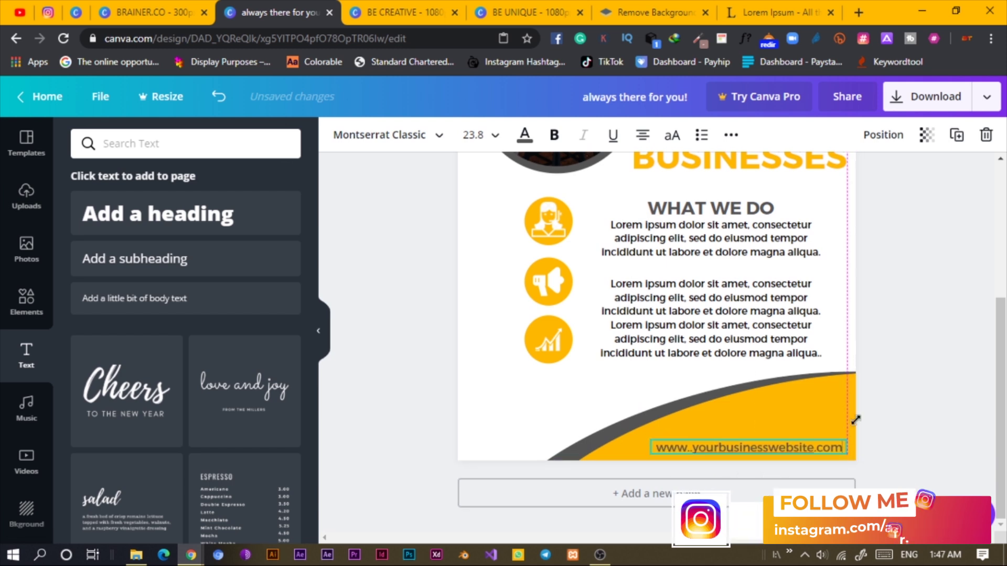
left_click(891, 401)
Enlarge the logo, BRAINER.CO name and tagline together slightly in the flyer's upper-left corner
scroll(889, 395, "down", 3)
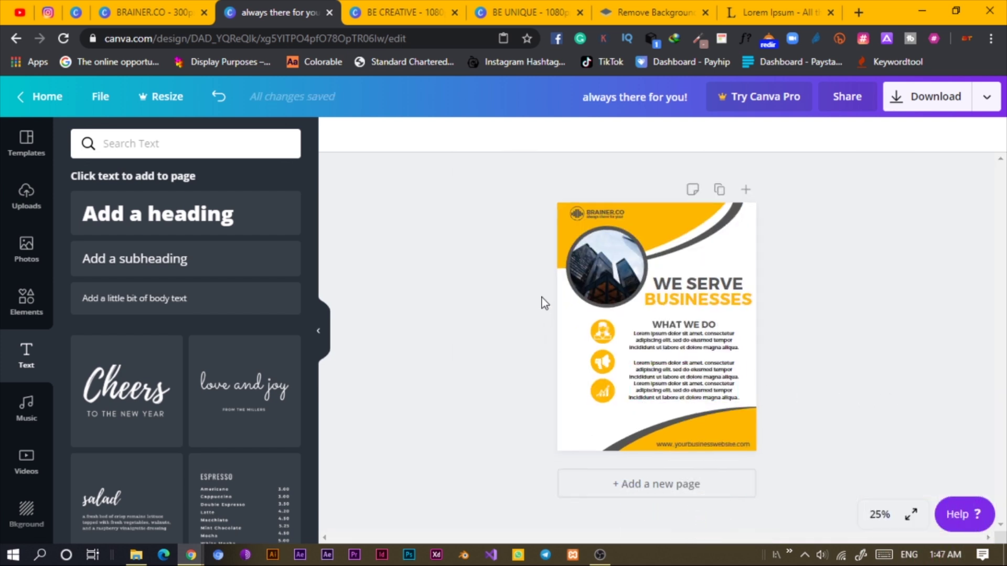
left_click(633, 221)
left_click_drag(633, 221, 633, 219)
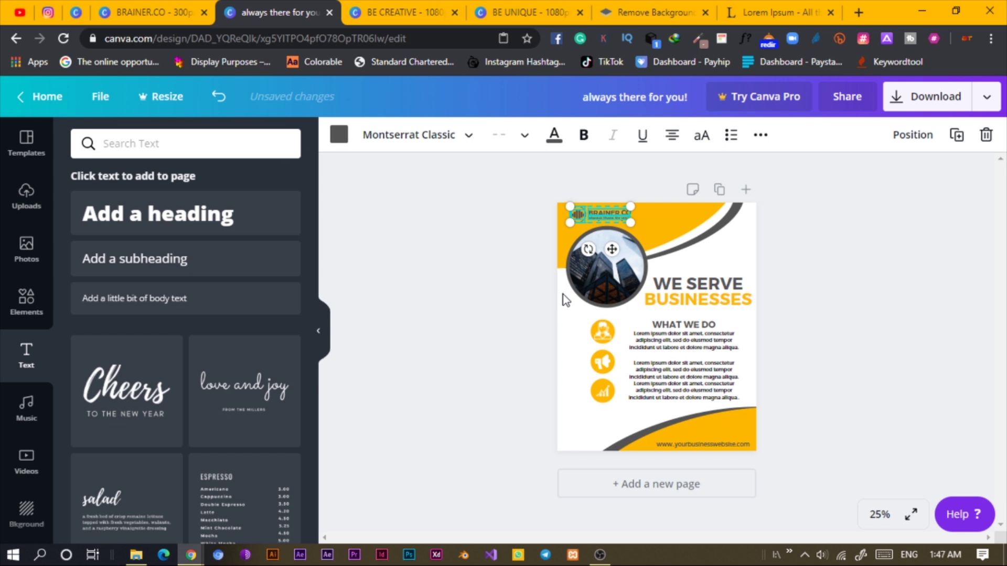
Move the ringed building photo slightly down to leave more space beneath the logo
left_click(584, 288)
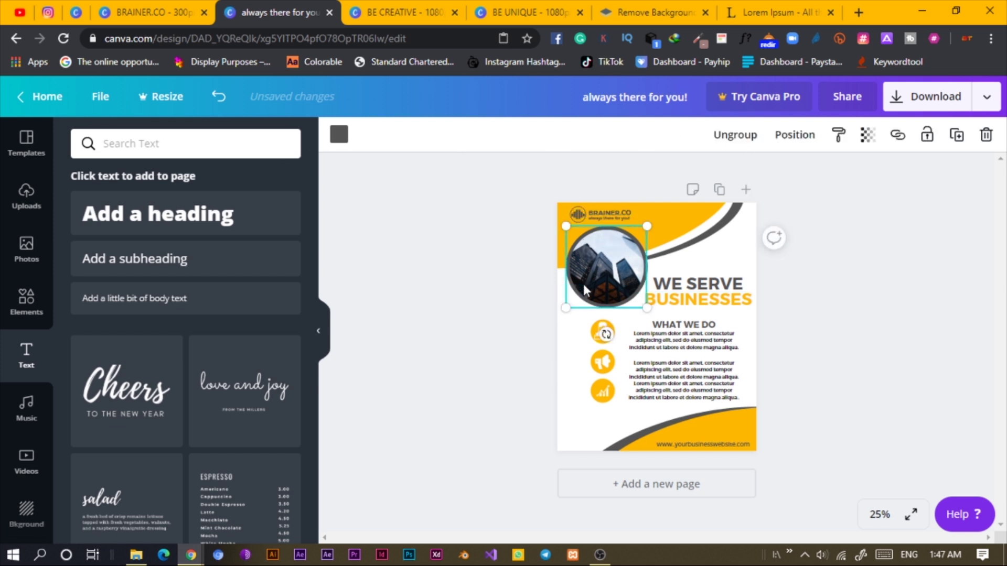
key("shift+Down")
key("shift+Down")
key("shift+Down")
key("shift+Down")
key("shift+Down")
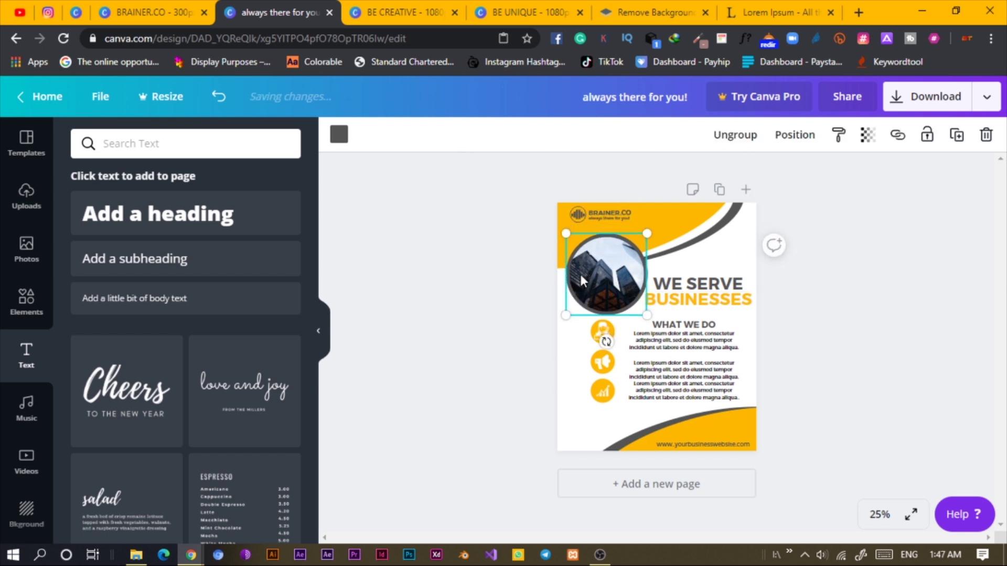
left_click(496, 234)
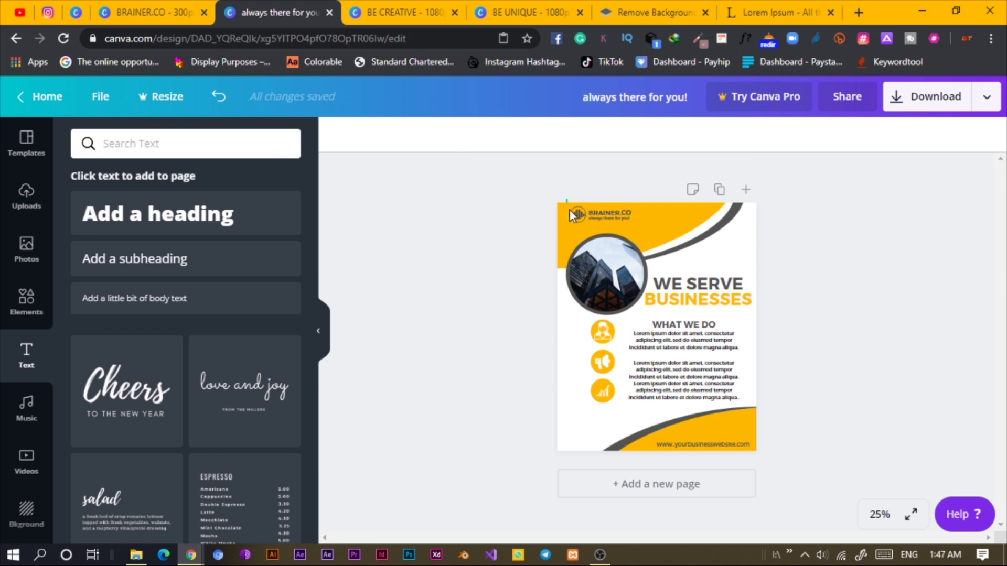
Enlarge the logo, BRAINER.CO name and tagline together to about 393 × 104 px and lower them slightly on the yellow curve
left_click(637, 225)
left_click_drag(644, 223, 649, 225)
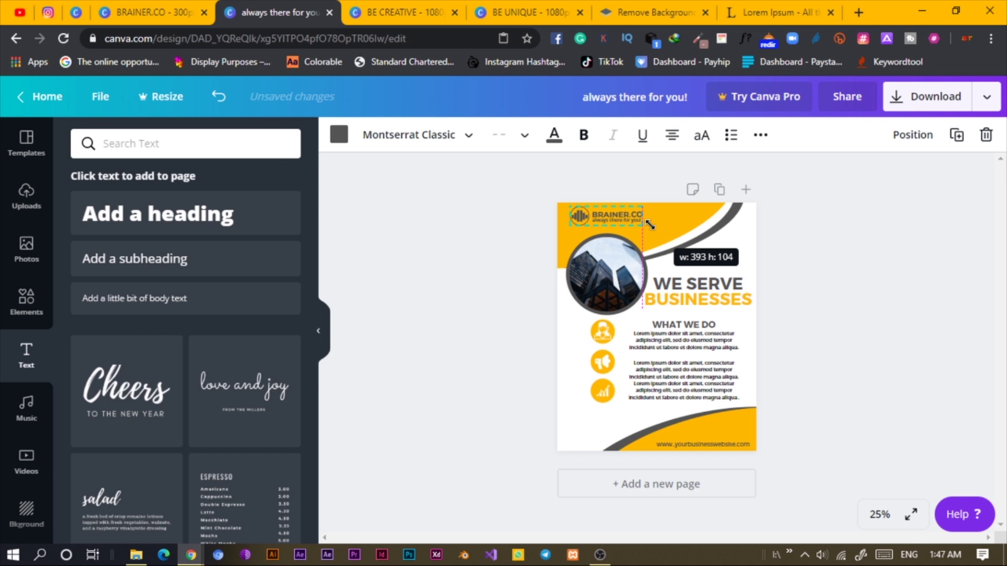
left_click_drag(463, 225, 530, 226)
left_click(524, 204)
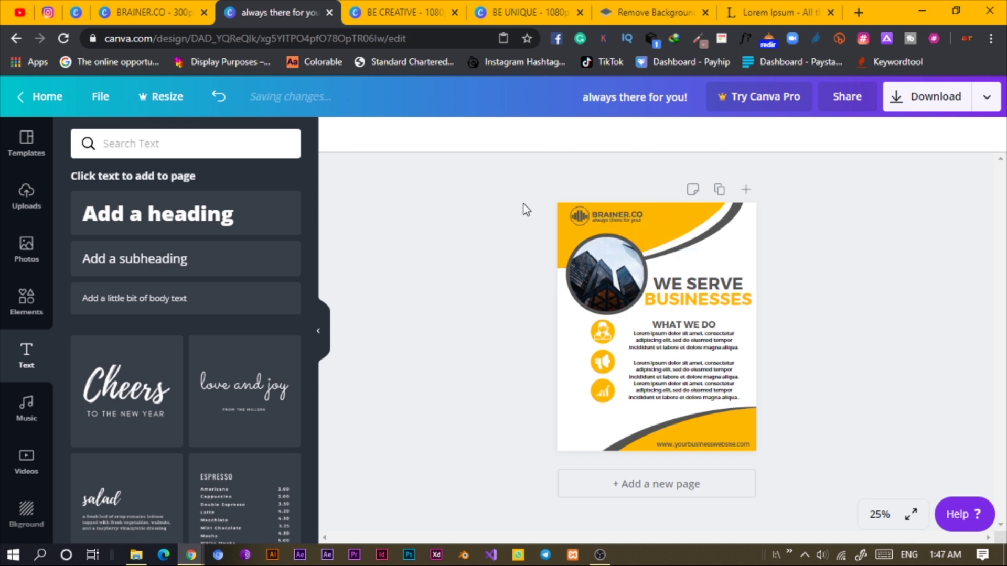
left_click(643, 216)
mouse_move(627, 216)
left_mouse_down()
mouse_move(639, 215)
mouse_move(627, 219)
left_mouse_up()
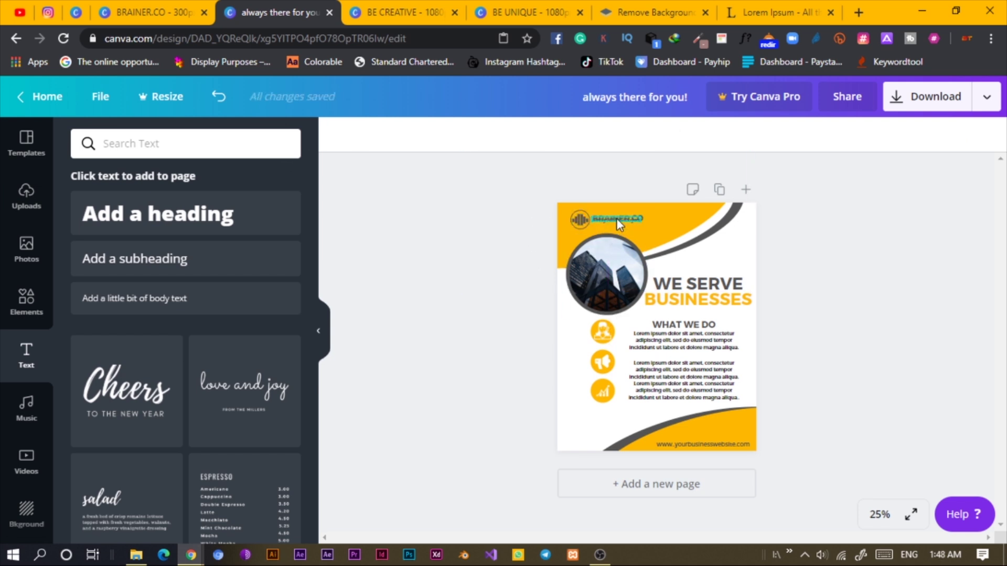
Make the tagline under BRAINER.CO read "always there for you!" with its closing exclamation mark
double_click(616, 218)
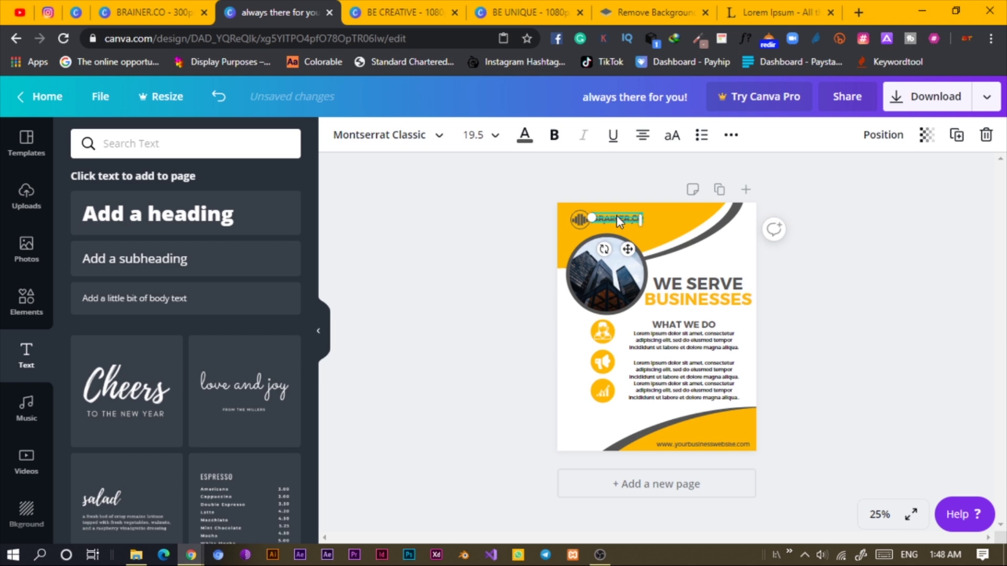
key("ctrl+plus")
key("ctrl+plus")
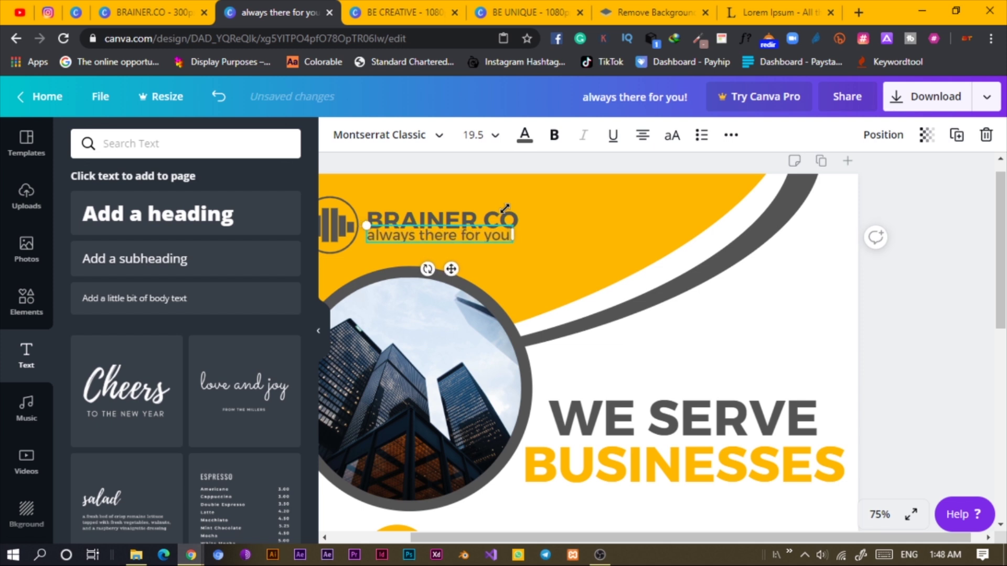
type("!")
left_click(579, 240)
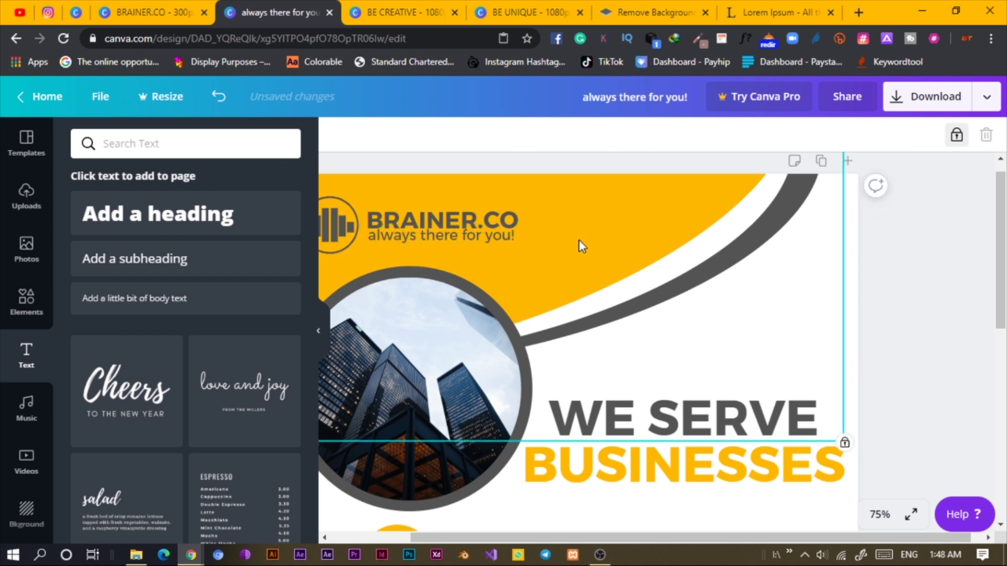
Preview the whole flyer in full screen and return to the editor
scroll(580, 241, "down", 5)
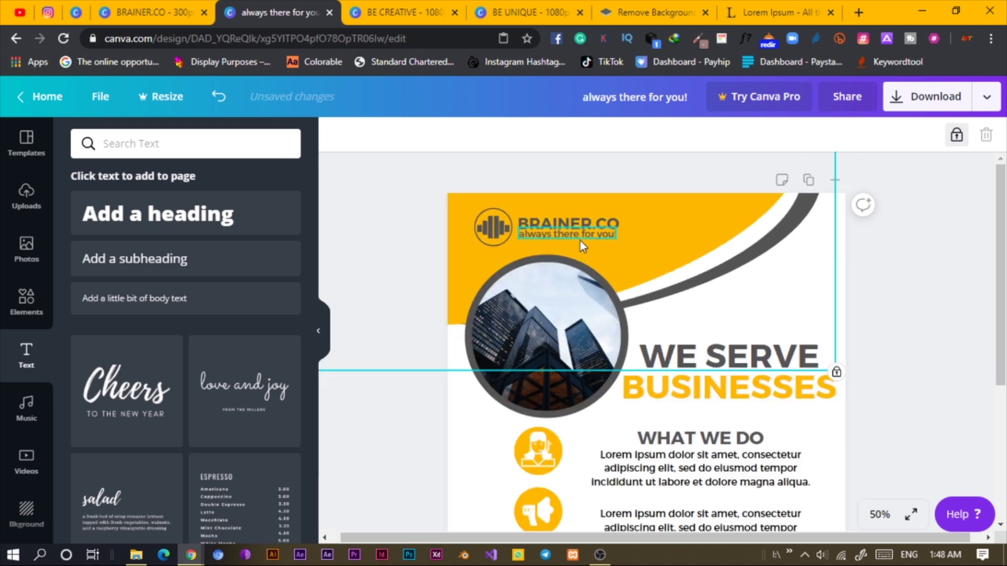
left_click(911, 519)
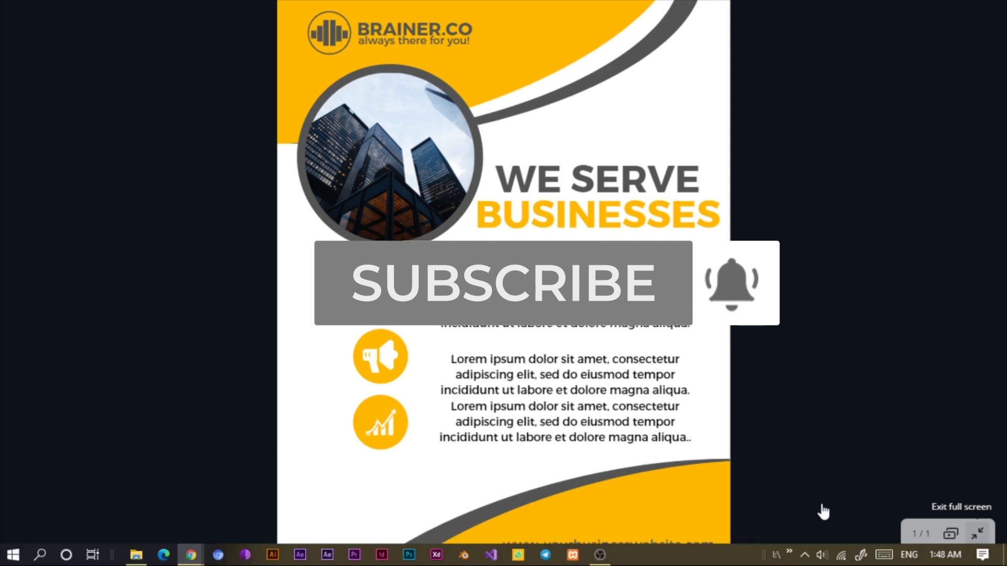
key("Escape")
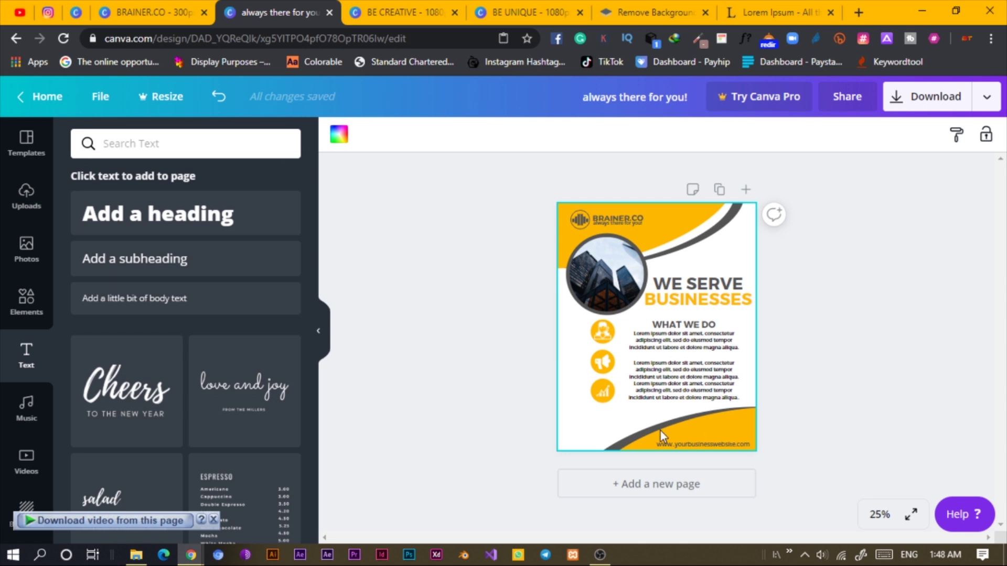
Move the three icons, WHAT WE DO heading and both paragraphs together slightly left and down on the flyer
left_click_drag(580, 324, 729, 392)
left_click(521, 382)
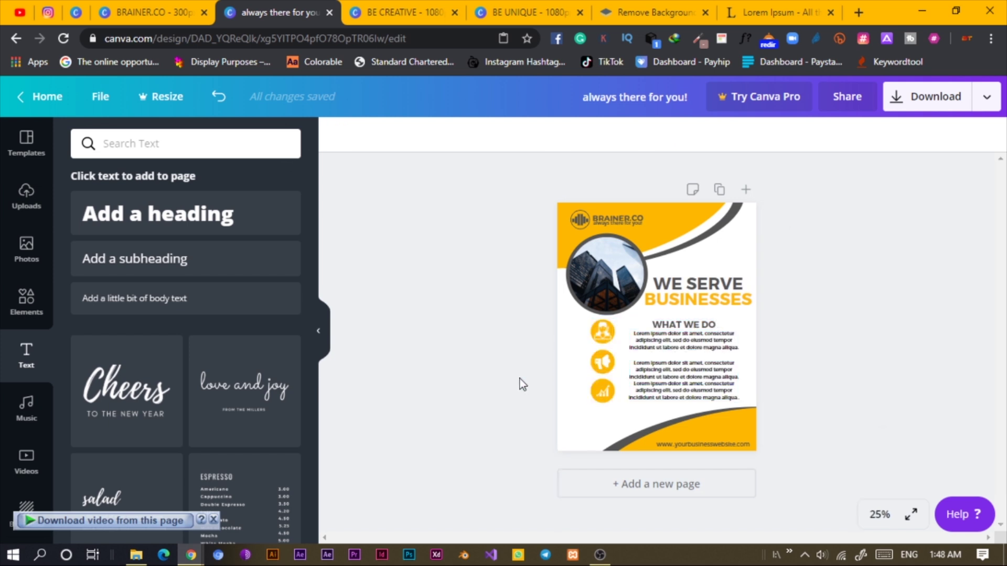
left_click_drag(577, 326, 708, 375)
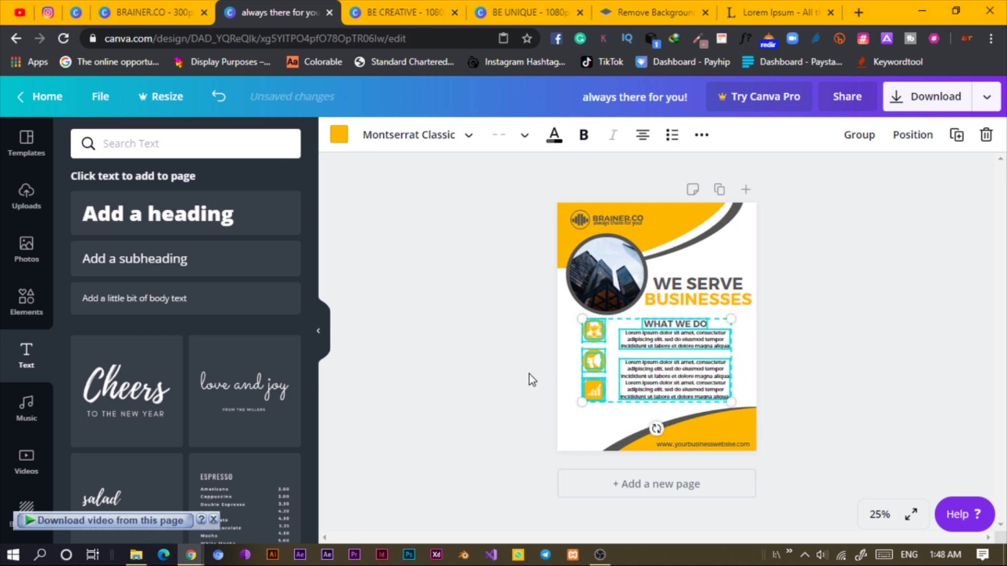
left_click(803, 488)
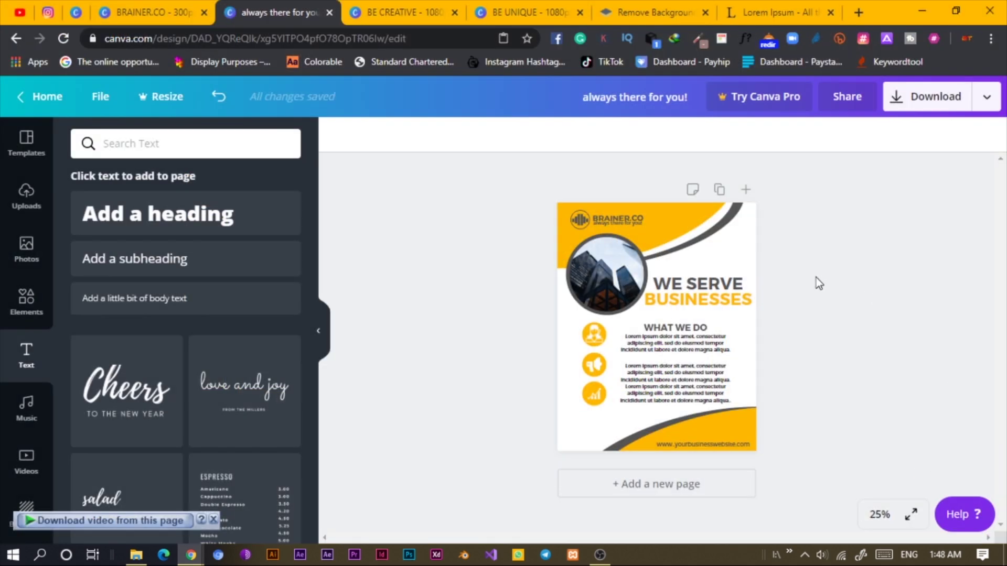